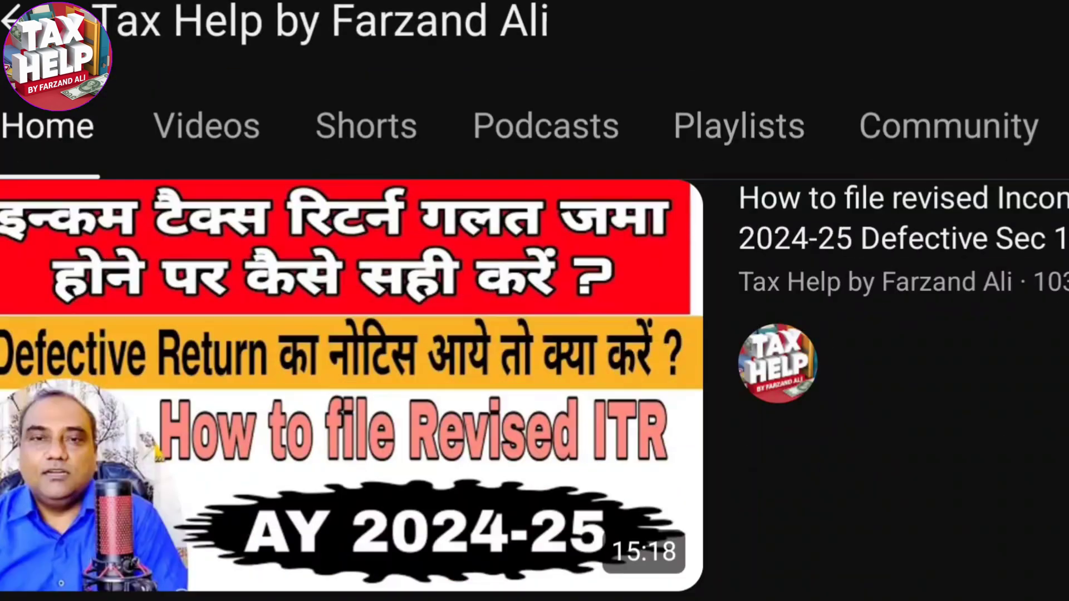
Browse the Tax Help channel's uploaded videos and its Shorts
{"action": "scroll", "coordinate": [535, 334], "scroll_direction": "up", "scroll_amount": 3}
{"action": "left_click", "coordinate": [215, 306]}
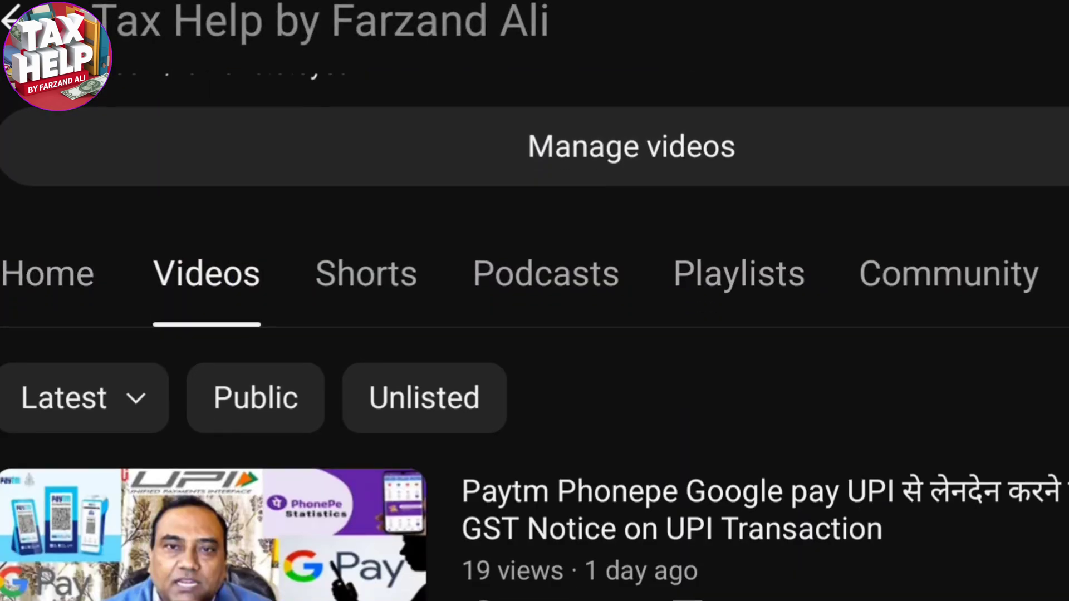
{"action": "scroll", "coordinate": [534, 334], "scroll_direction": "up", "scroll_amount": 2}
{"action": "scroll", "coordinate": [535, 334], "scroll_direction": "down", "scroll_amount": 10}
{"action": "scroll", "coordinate": [534, 390], "scroll_direction": "down", "scroll_amount": 15}
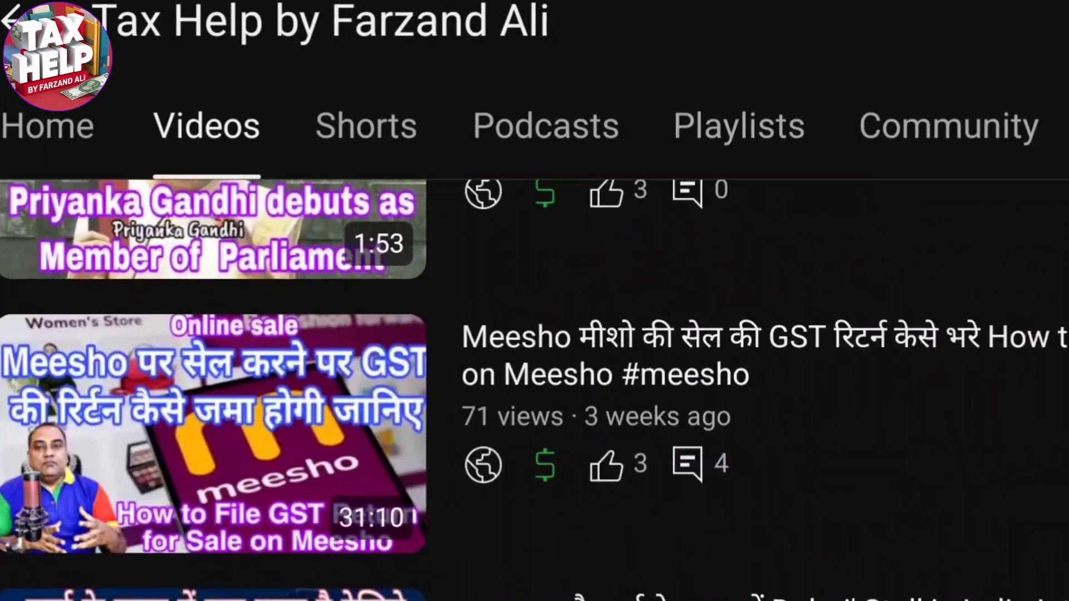
{"action": "scroll", "coordinate": [535, 389], "scroll_direction": "down", "scroll_amount": 20}
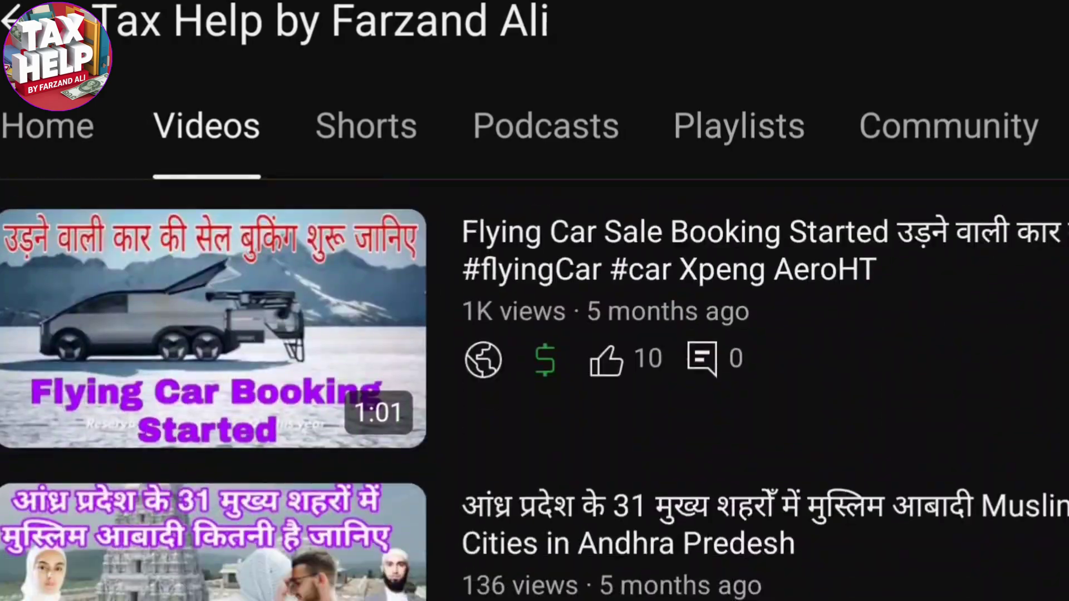
{"action": "left_click", "coordinate": [366, 127]}
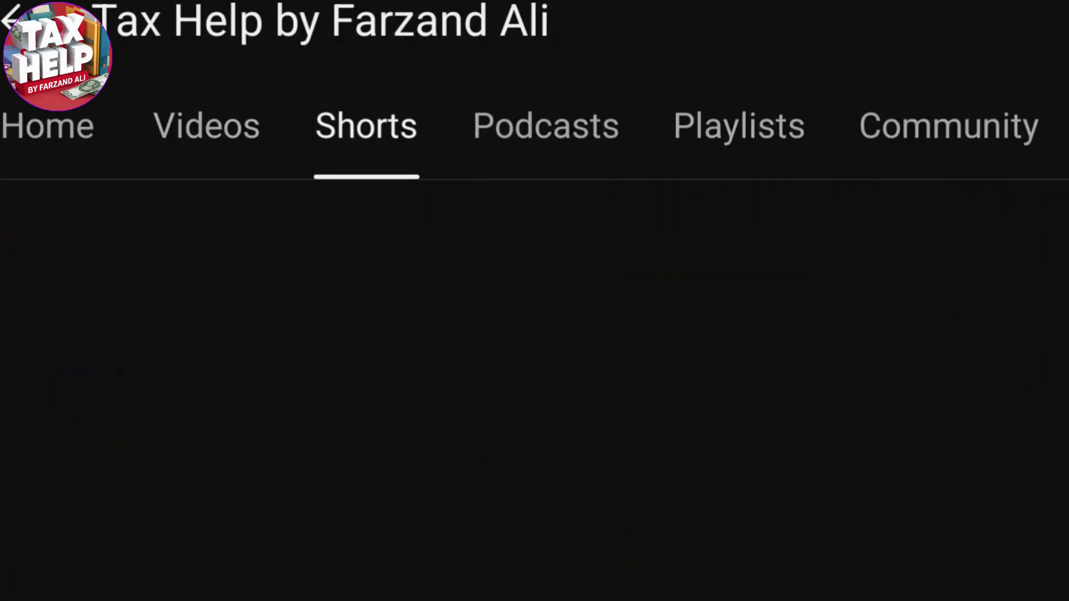
{"action": "scroll", "coordinate": [534, 389], "scroll_direction": "down", "scroll_amount": 2}
{"action": "scroll", "coordinate": [534, 390], "scroll_direction": "down", "scroll_amount": 15}
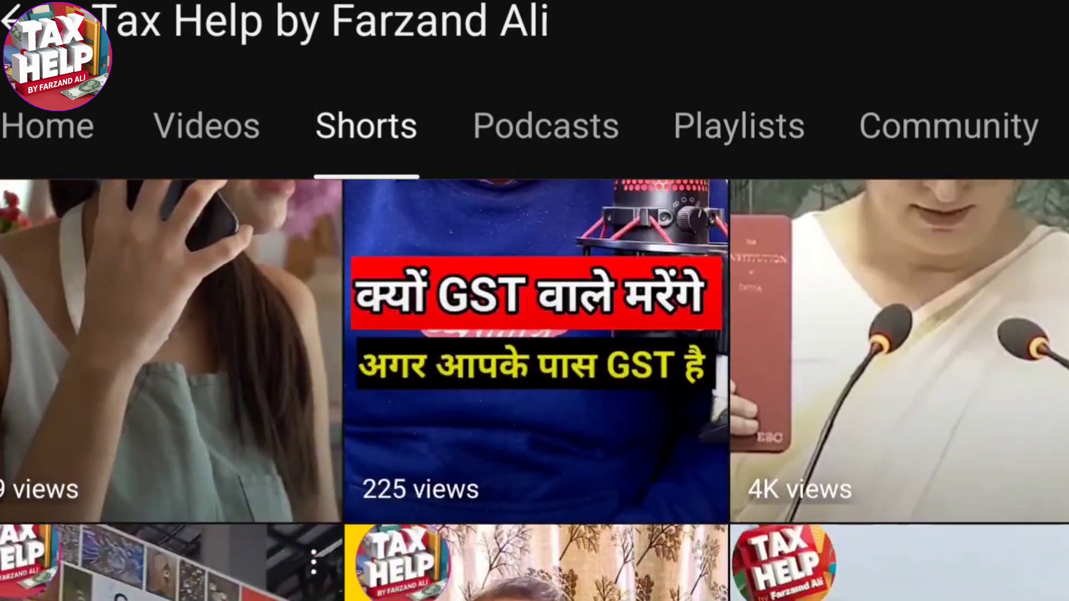
{"action": "scroll", "coordinate": [534, 389], "scroll_direction": "down", "scroll_amount": 15}
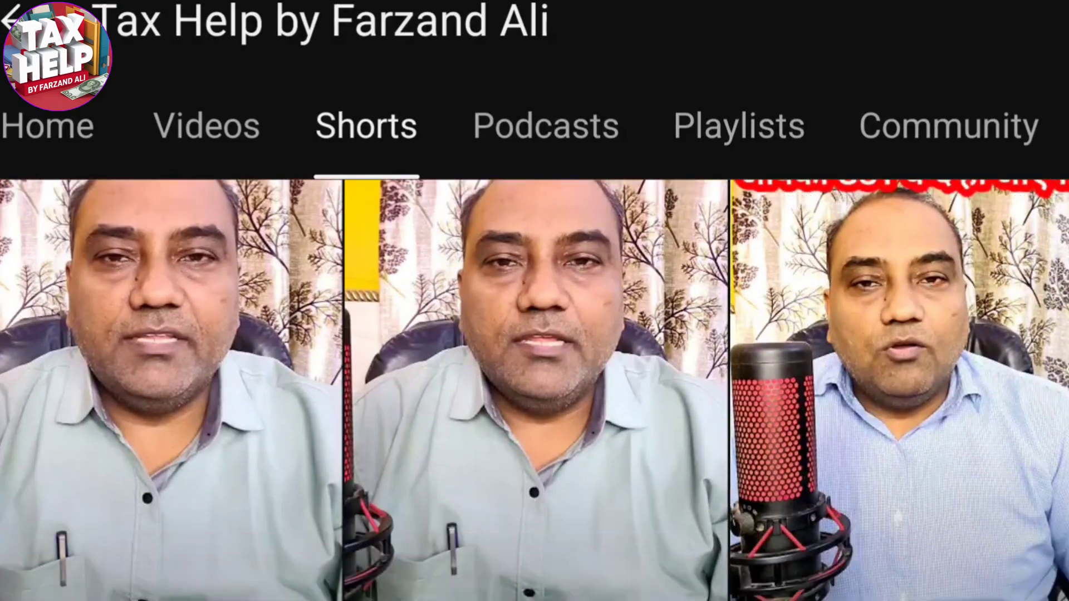
{"action": "scroll", "coordinate": [534, 390], "scroll_direction": "down", "scroll_amount": 5}
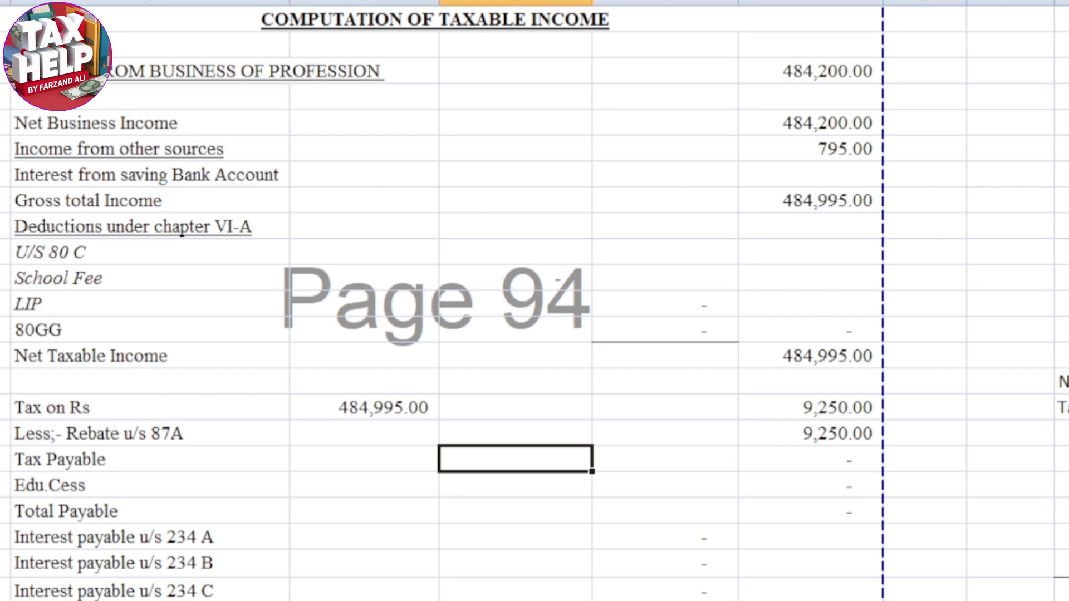
Review the computation of taxable income sheet for assessment year 2024-2025, including the deductions, tax, late fee and tax paid rows
{"action": "scroll", "coordinate": [534, 301], "scroll_direction": "down", "scroll_amount": 4}
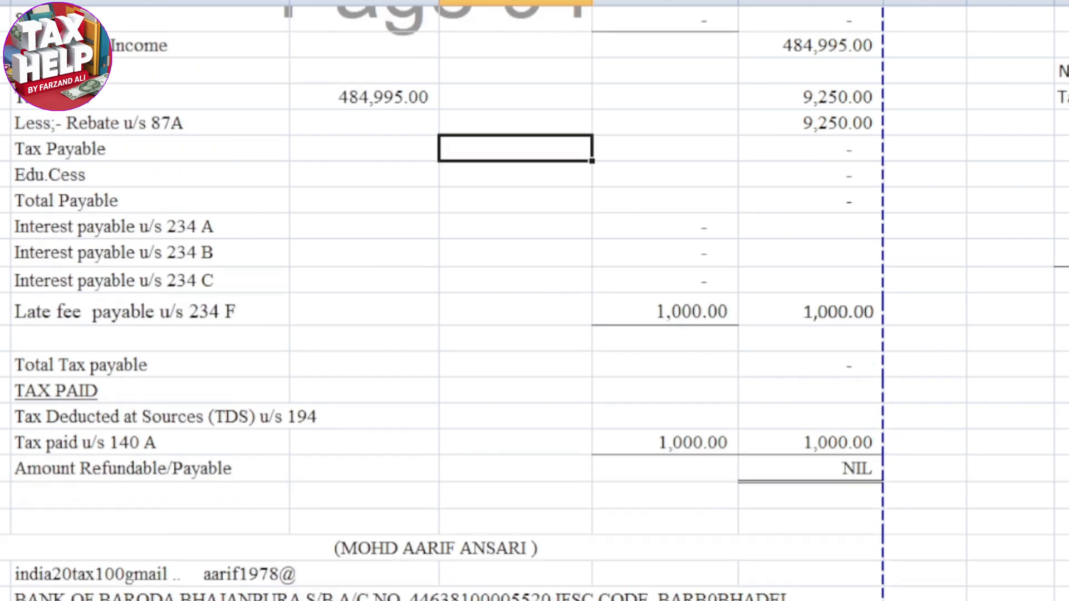
{"action": "scroll", "coordinate": [534, 301], "scroll_direction": "up", "scroll_amount": 2}
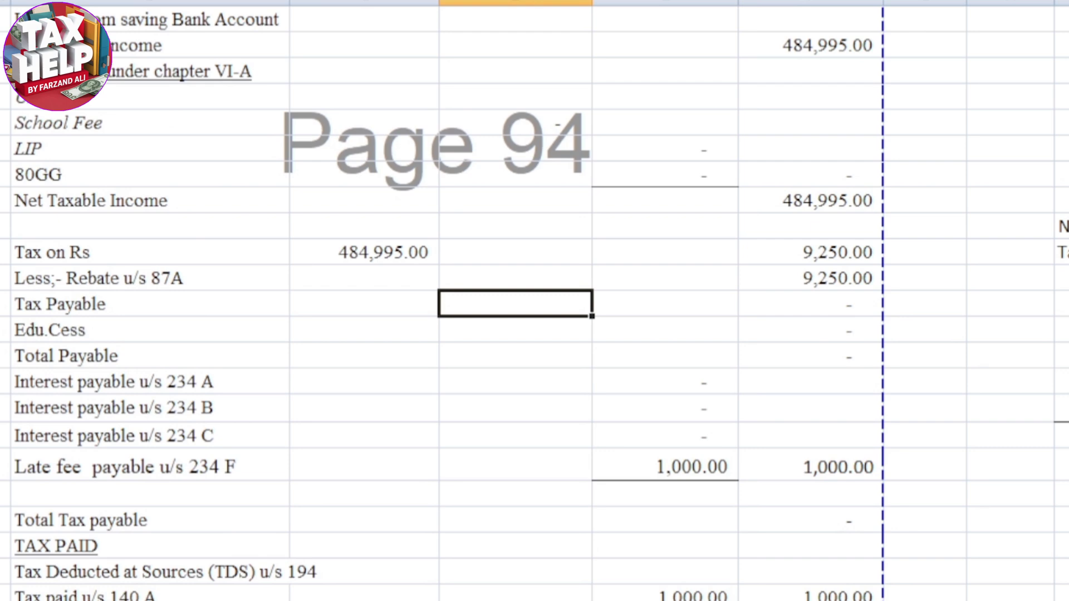
{"action": "scroll", "coordinate": [535, 301], "scroll_direction": "up", "scroll_amount": 5}
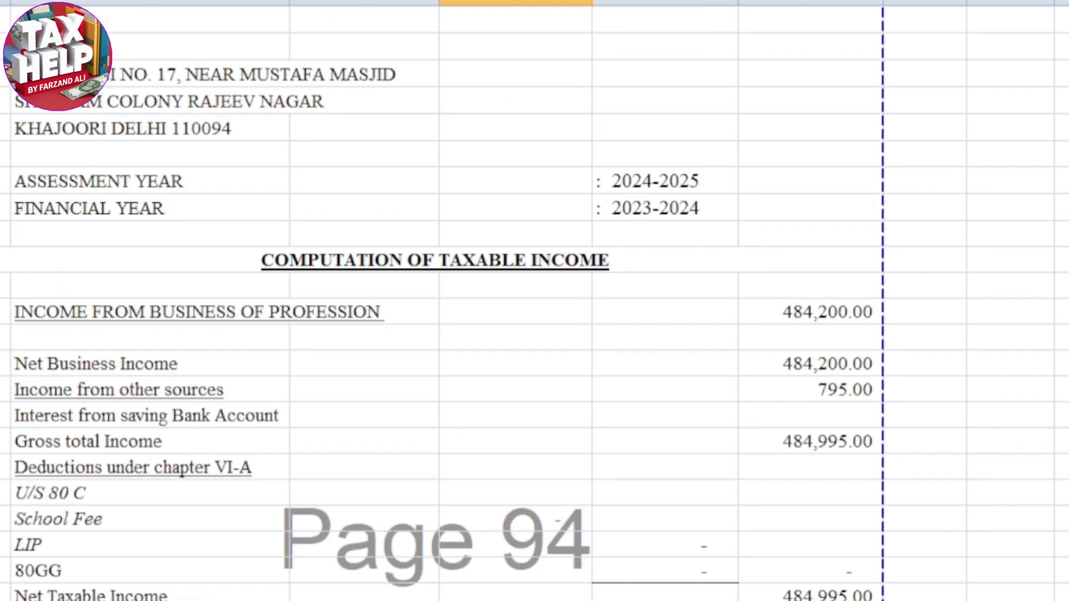
{"action": "scroll", "coordinate": [534, 301], "scroll_direction": "up", "scroll_amount": 1}
{"action": "scroll", "coordinate": [534, 301], "scroll_direction": "down", "scroll_amount": 4}
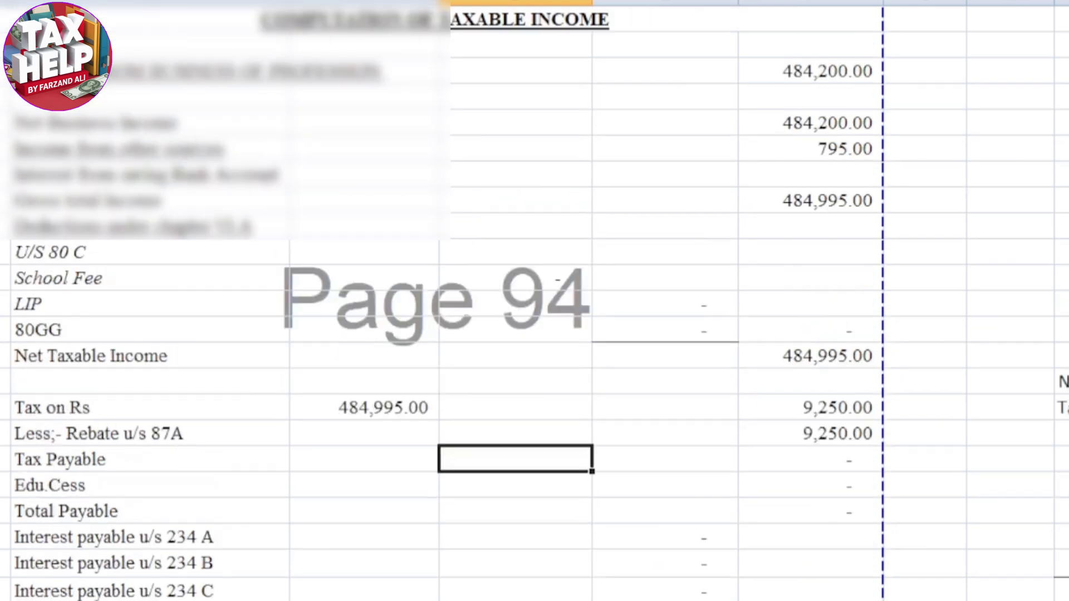
{"action": "scroll", "coordinate": [534, 301], "scroll_direction": "up", "scroll_amount": 1}
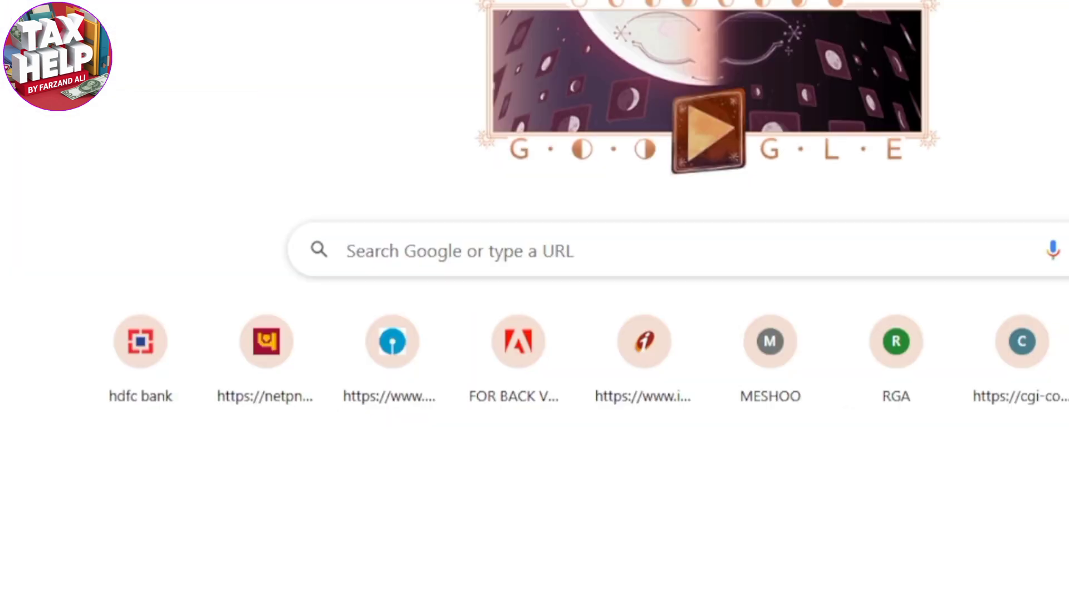
Search Google in the browser for "efiling income tax" and open the Income Tax Department home page
{"action": "left_click", "coordinate": [389, 250]}
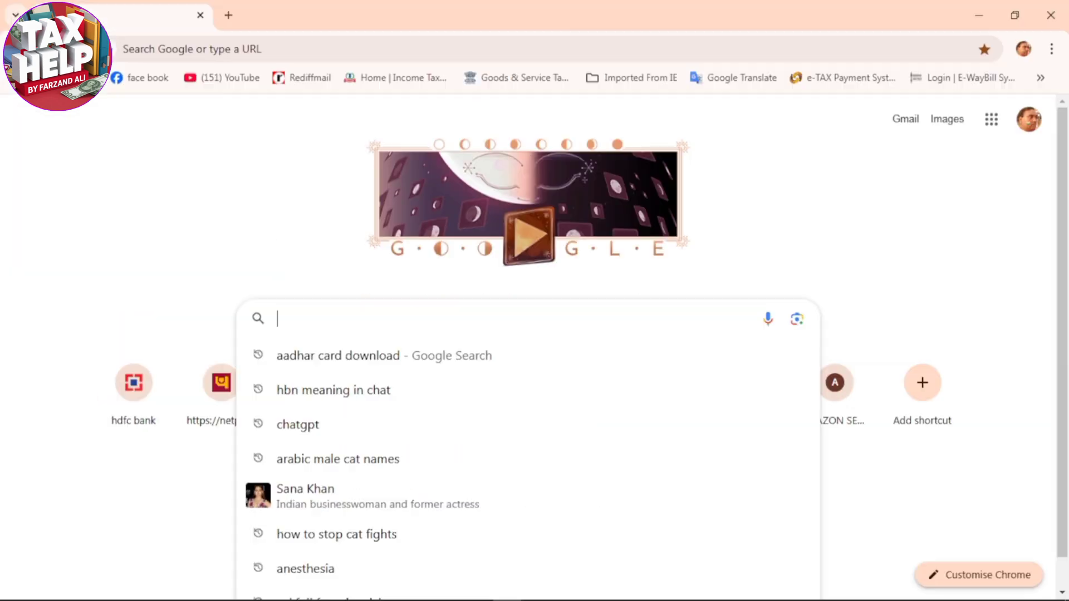
{"action": "type", "text": "efil"}
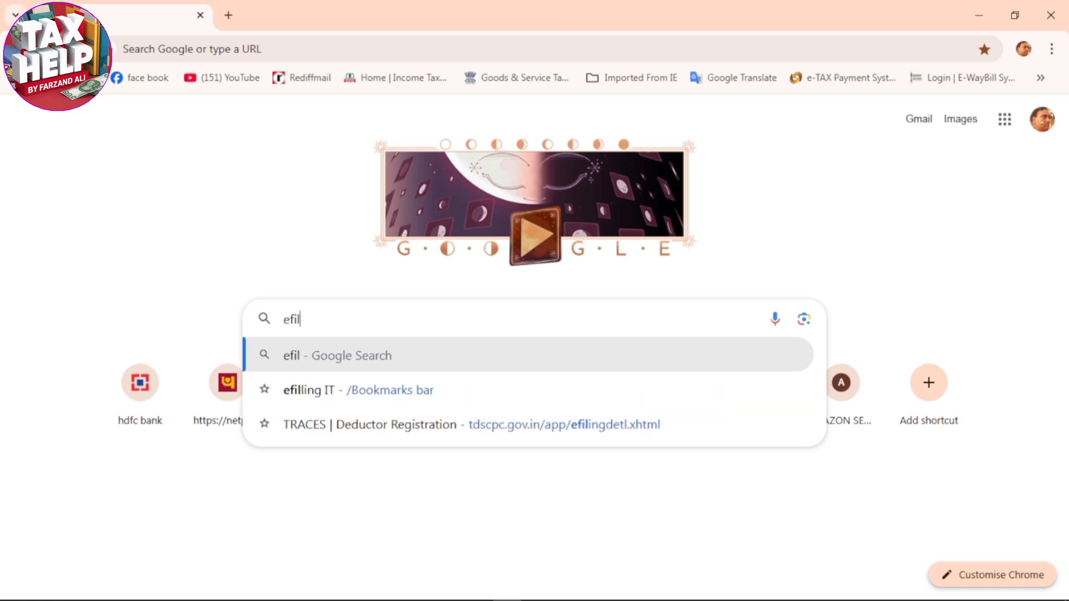
{"action": "type", "text": "ing income"}
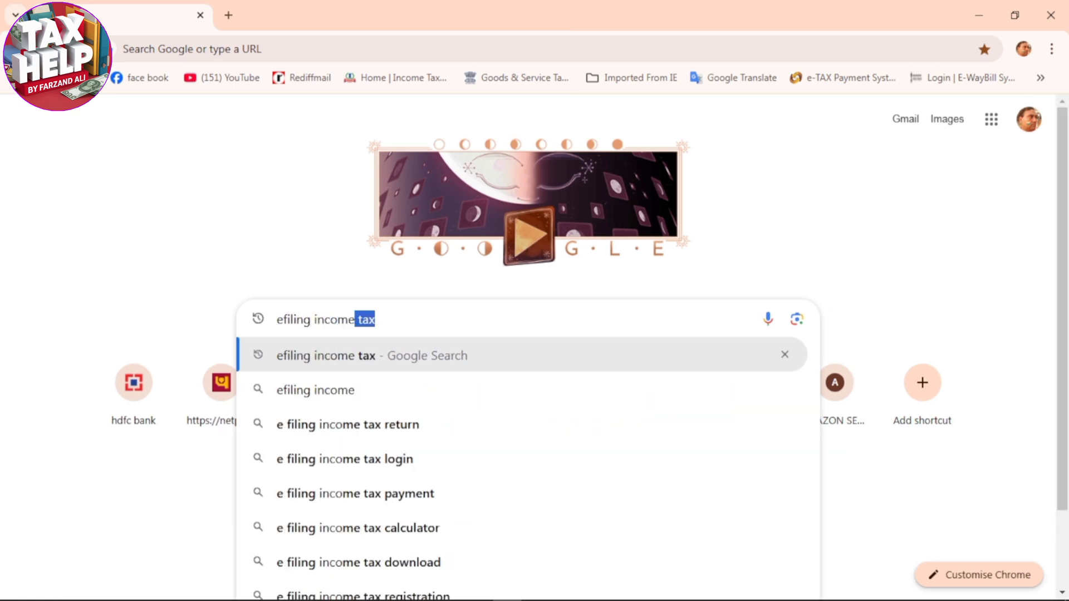
{"action": "key", "text": "Return"}
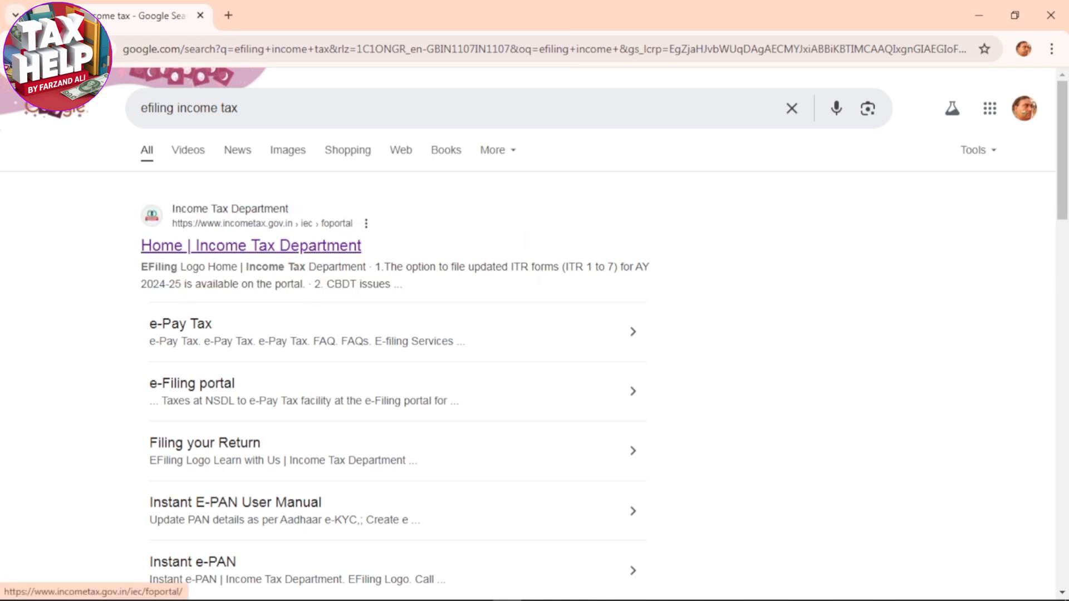
{"action": "left_click", "coordinate": [251, 245]}
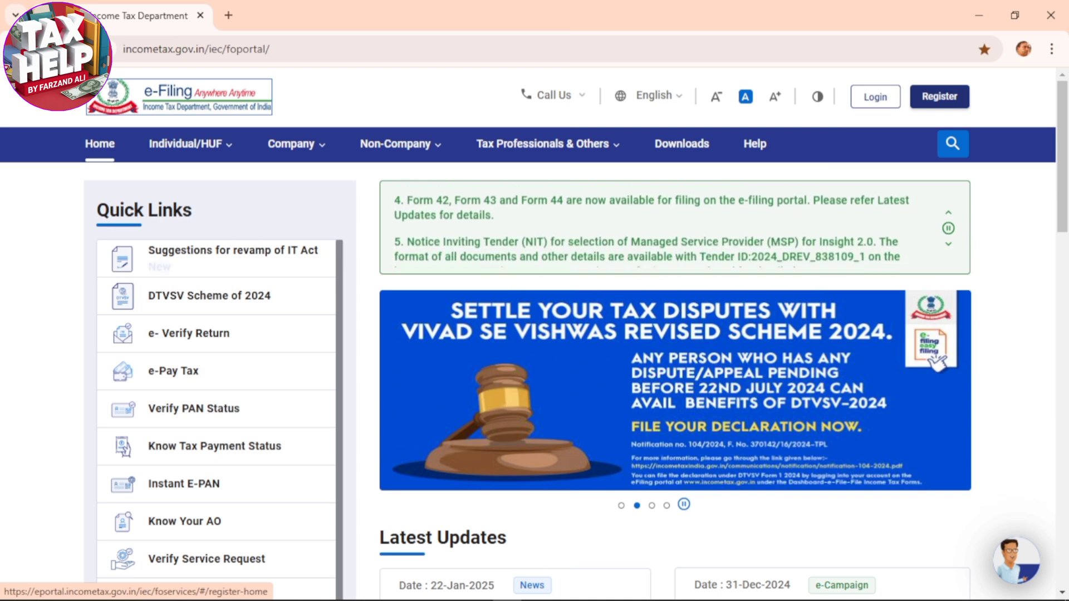
Log in to the e-Filing portal with the taxpayer's user ID and account password, confirming the secure access message
{"action": "left_click", "coordinate": [875, 96]}
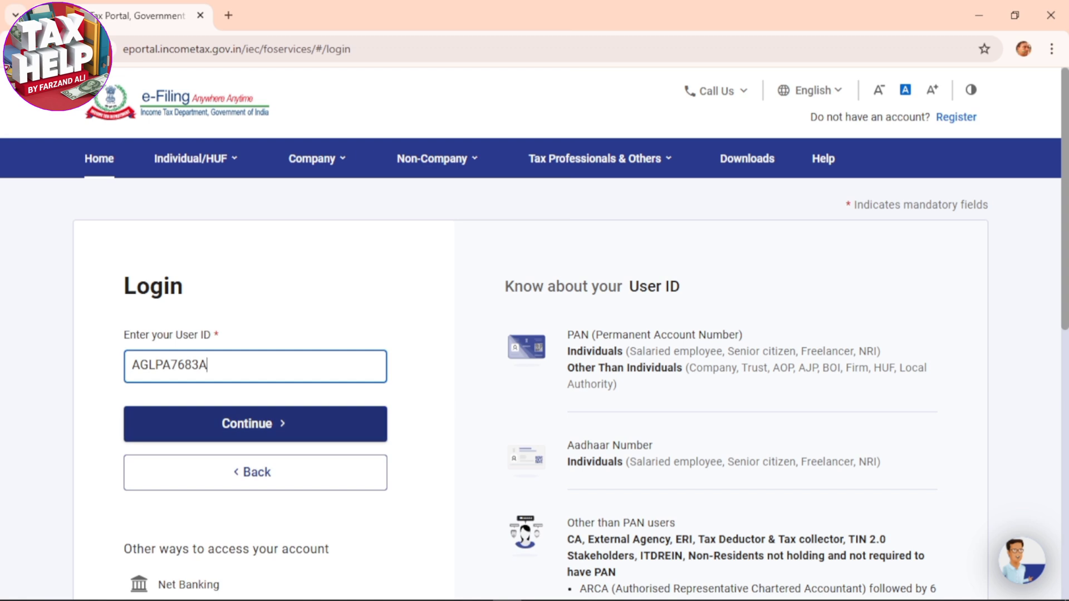
{"action": "key", "text": "Return"}
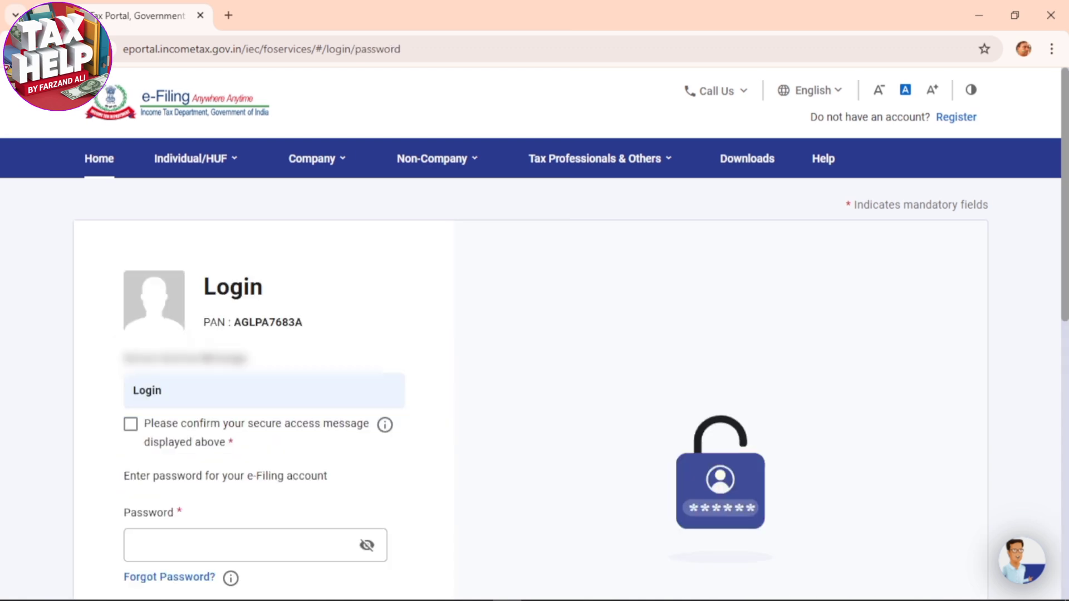
{"action": "left_click", "coordinate": [130, 424]}
{"action": "scroll", "coordinate": [130, 424], "scroll_direction": "down", "scroll_amount": 2}
{"action": "left_click", "coordinate": [167, 389]}
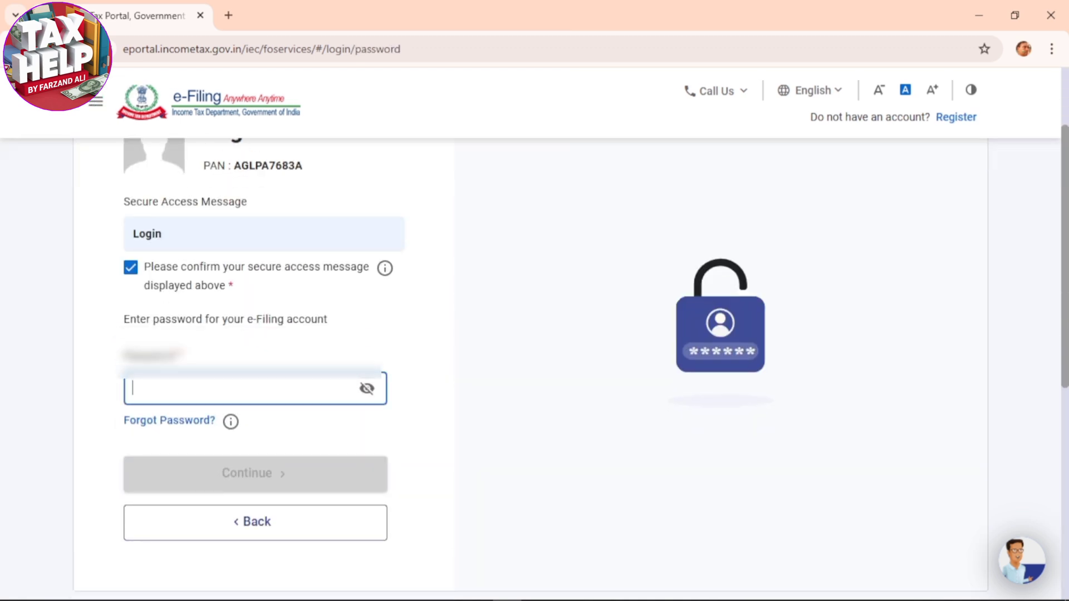
{"action": "type", "text": "••••••••••"}
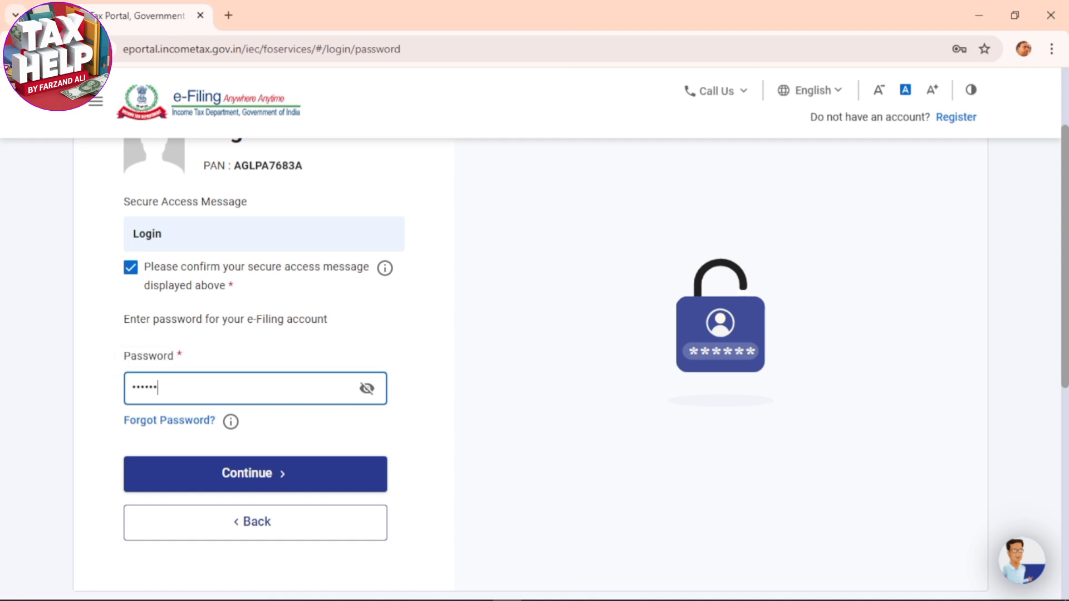
{"action": "key", "text": "Return"}
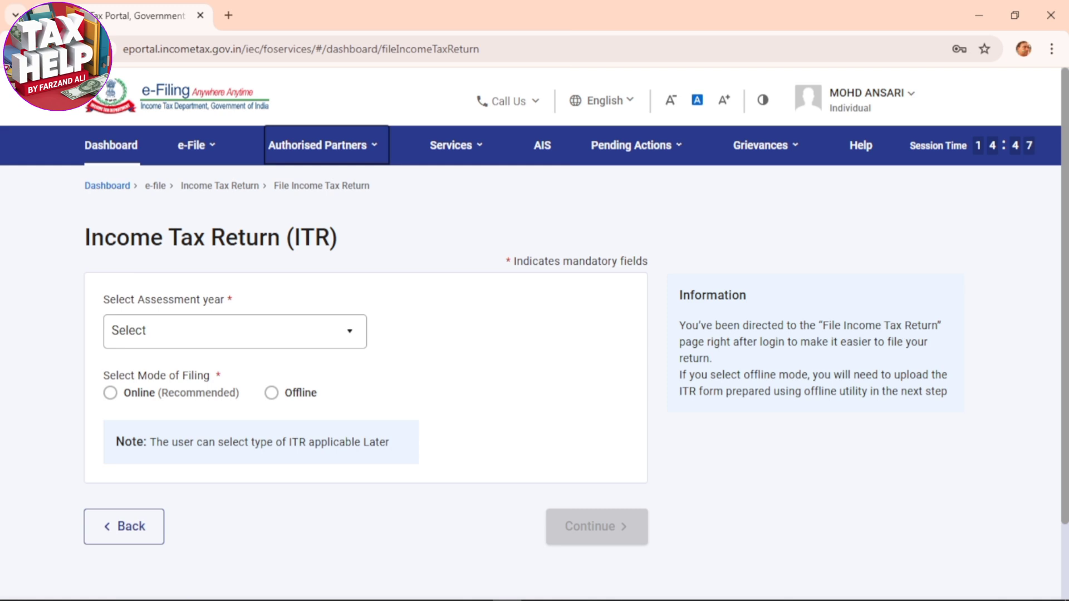
Open the Form 26AS tax credit page on TRACES, confirming the redirect disclaimer and agreeing to the Form 16/16A usage terms
{"action": "mouse_move", "coordinate": [195, 145]}
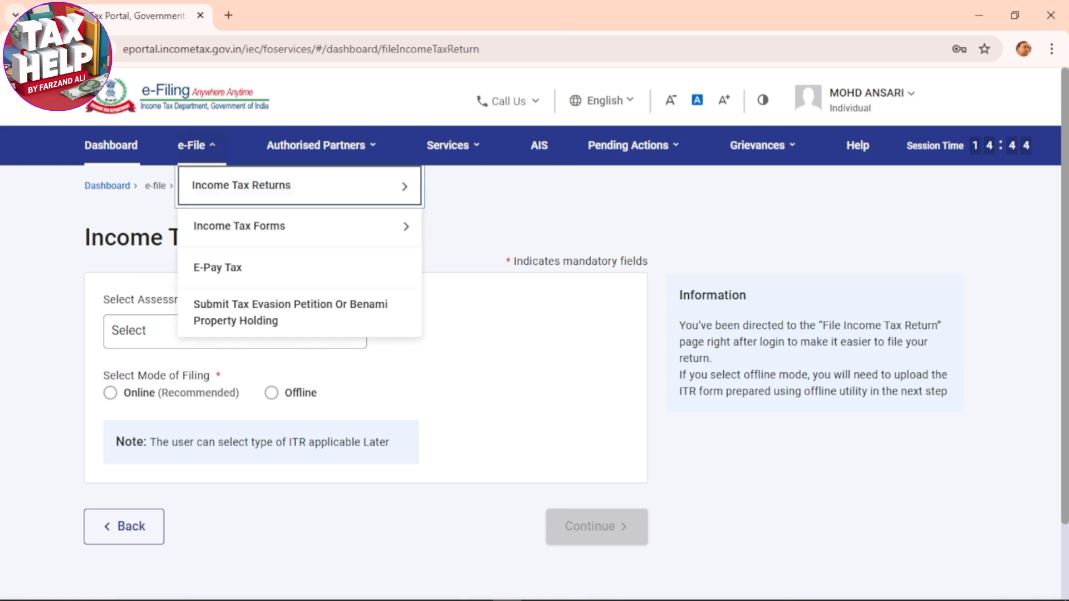
{"action": "mouse_move", "coordinate": [299, 185]}
{"action": "left_click", "coordinate": [479, 299]}
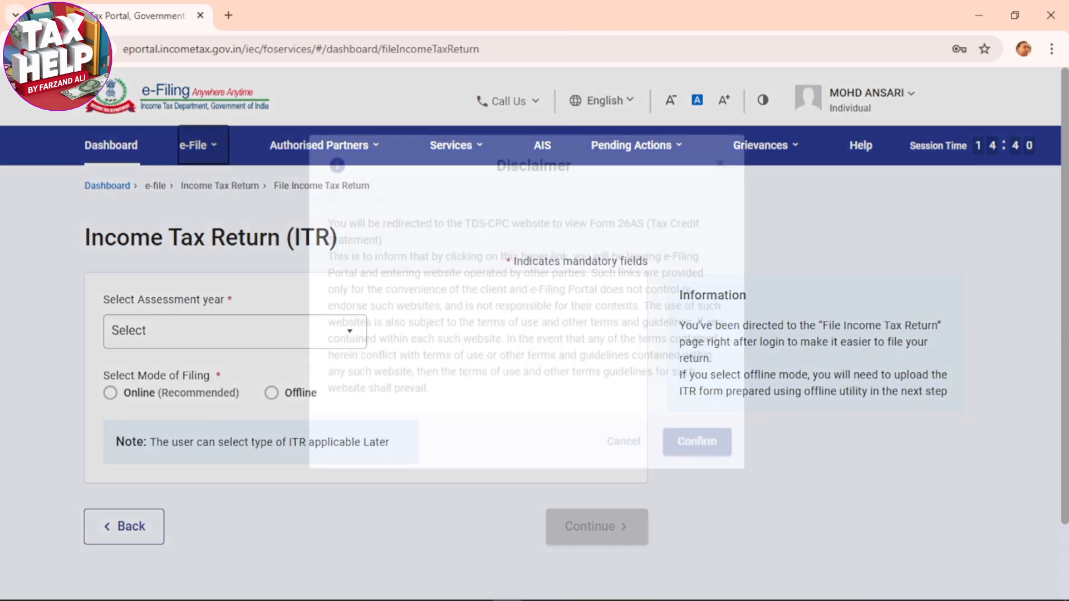
{"action": "left_click", "coordinate": [694, 473]}
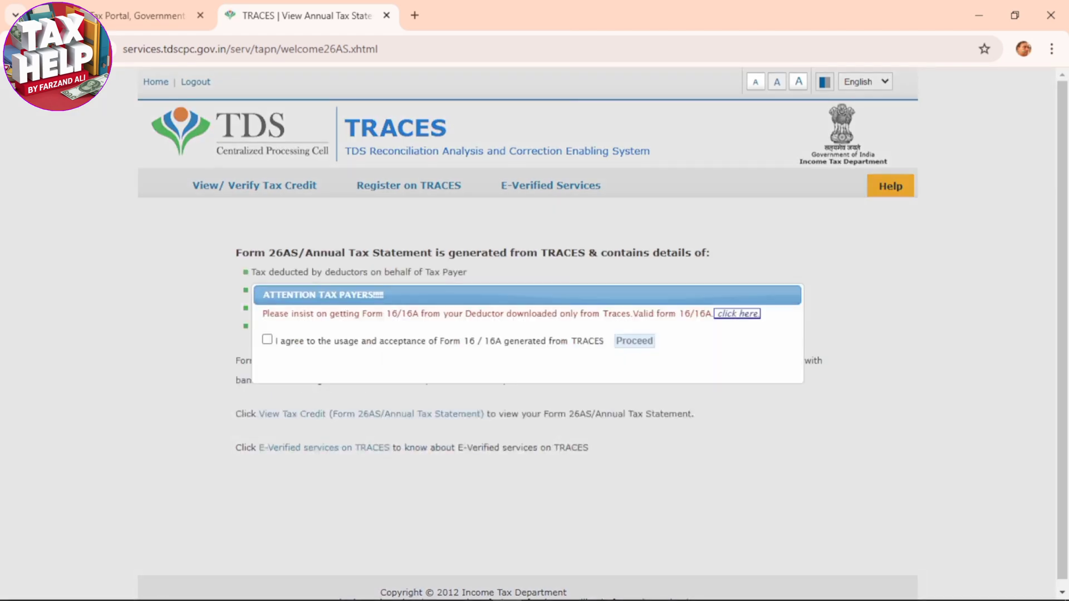
{"action": "left_click", "coordinate": [268, 339]}
{"action": "left_click", "coordinate": [634, 340]}
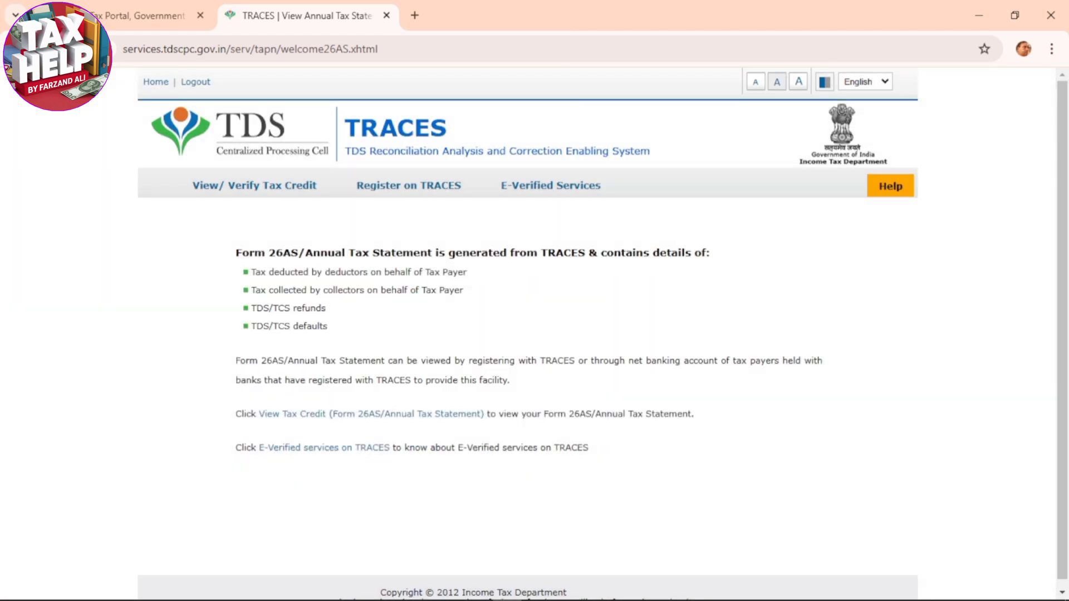
{"action": "left_click", "coordinate": [384, 414]}
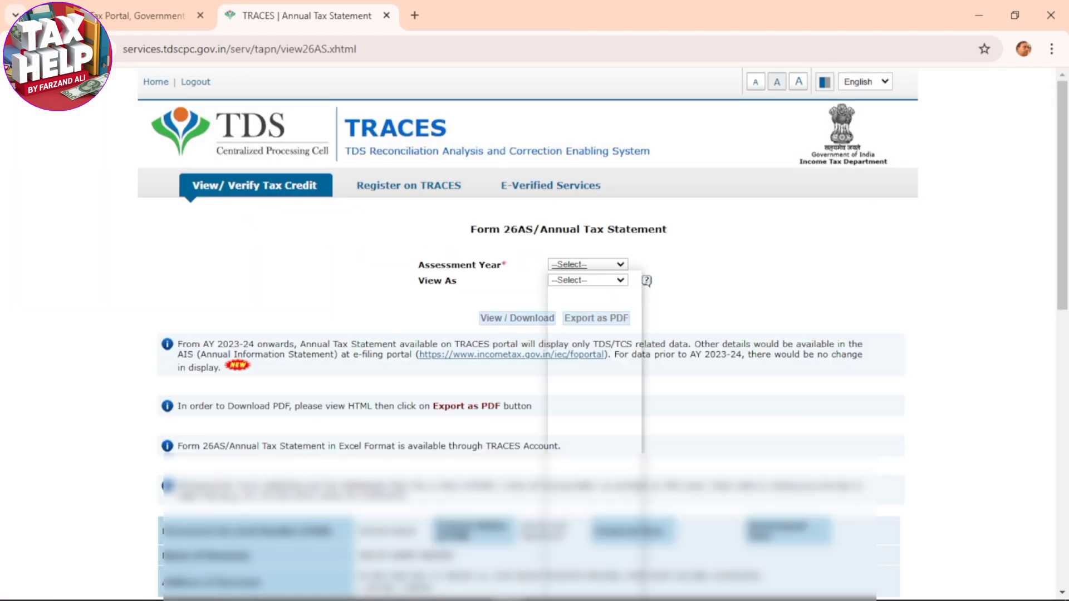
Display the Form 26AS annual tax statement for assessment year 2024-25 as HTML and review its TDS sections
{"action": "left_click", "coordinate": [587, 265]}
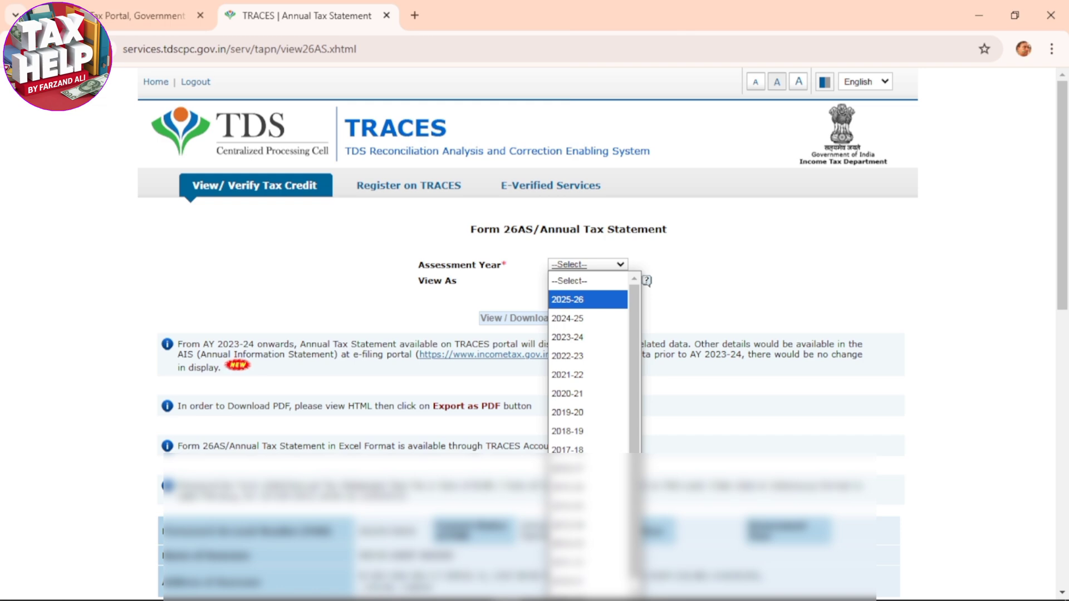
{"action": "left_click", "coordinate": [568, 318]}
{"action": "left_click", "coordinate": [588, 279]}
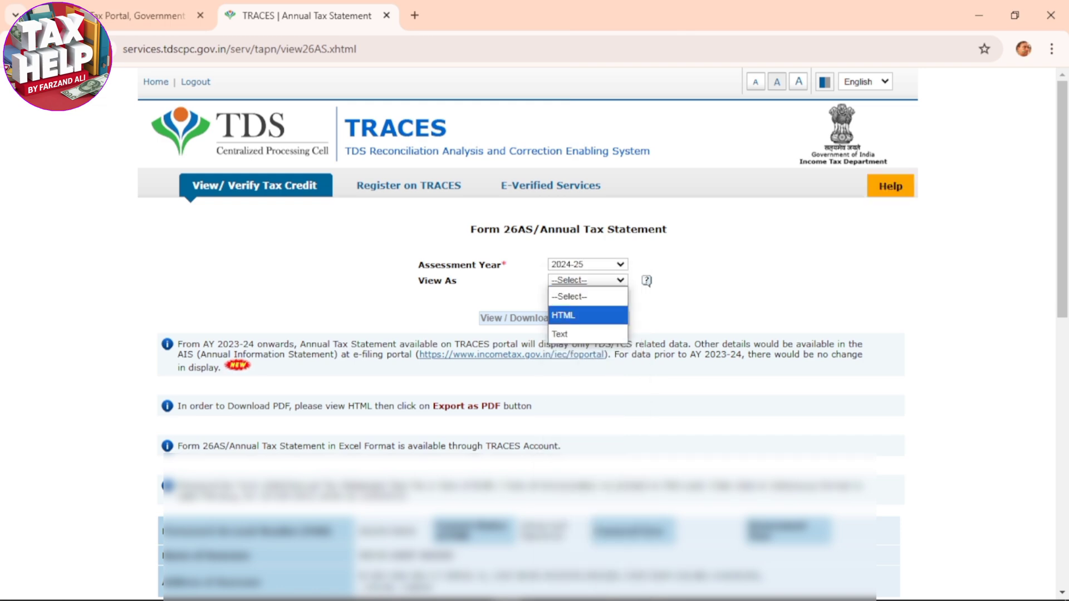
{"action": "left_click", "coordinate": [588, 315]}
{"action": "left_click", "coordinate": [512, 317]}
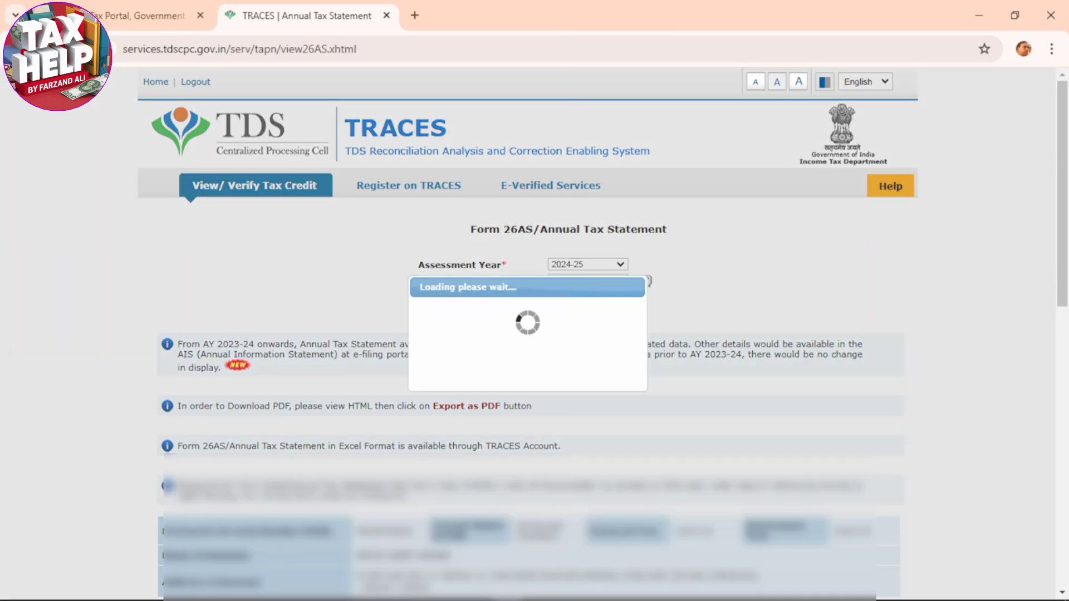
{"action": "scroll", "coordinate": [529, 334], "scroll_direction": "down", "scroll_amount": 8}
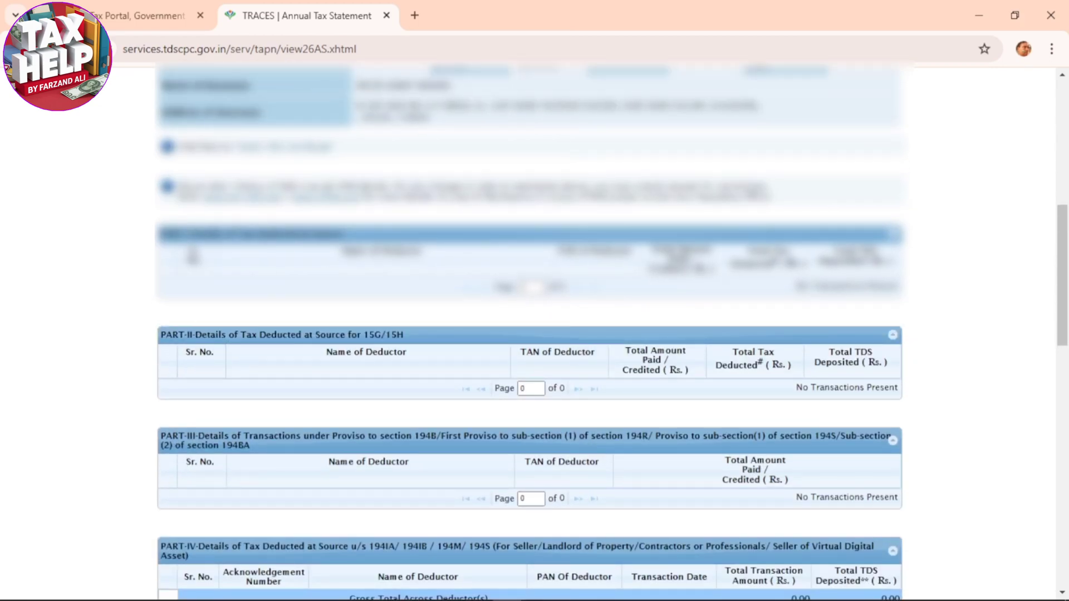
{"action": "scroll", "coordinate": [528, 334], "scroll_direction": "up", "scroll_amount": 4}
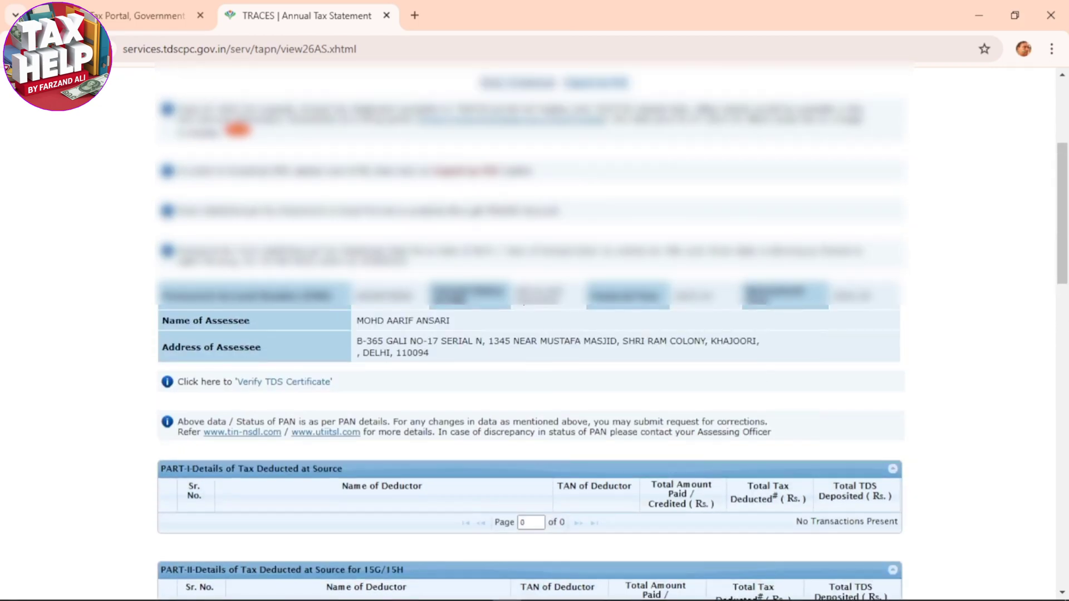
{"action": "scroll", "coordinate": [528, 334], "scroll_direction": "up", "scroll_amount": 2}
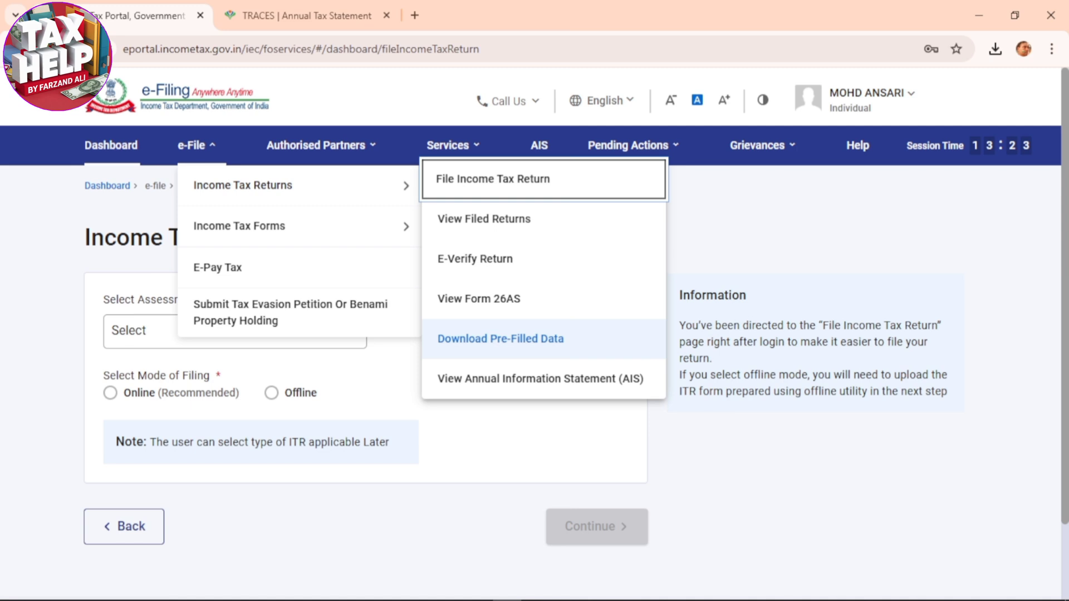
Download the pre-filled data for assessment year 2024-25 (Current A.Y.) and save it as a JSON file on the Desktop
{"action": "left_click", "coordinate": [500, 339]}
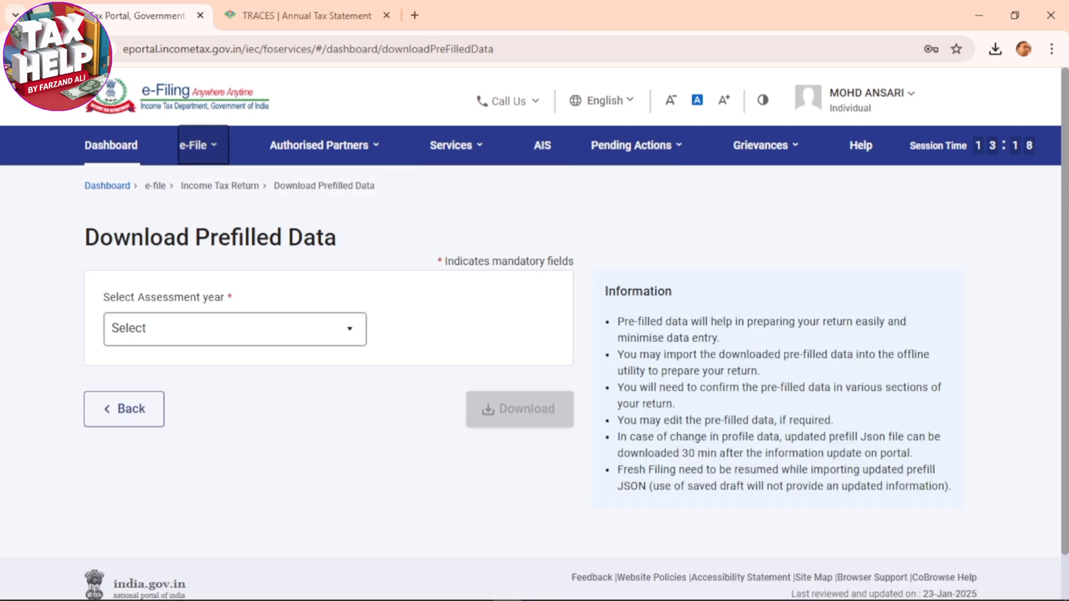
{"action": "left_click", "coordinate": [235, 329]}
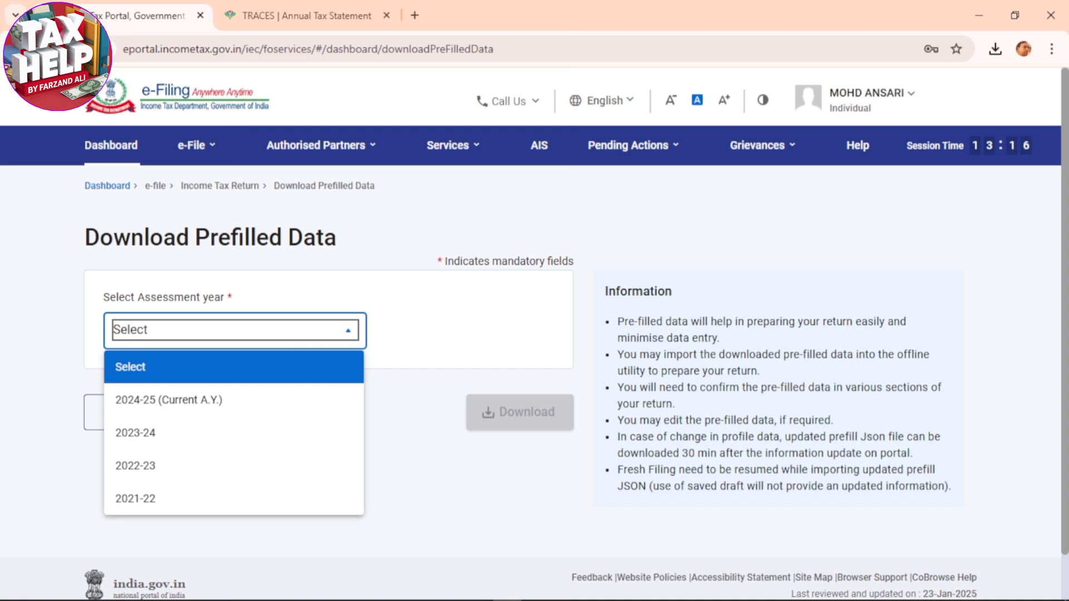
{"action": "left_click", "coordinate": [234, 399]}
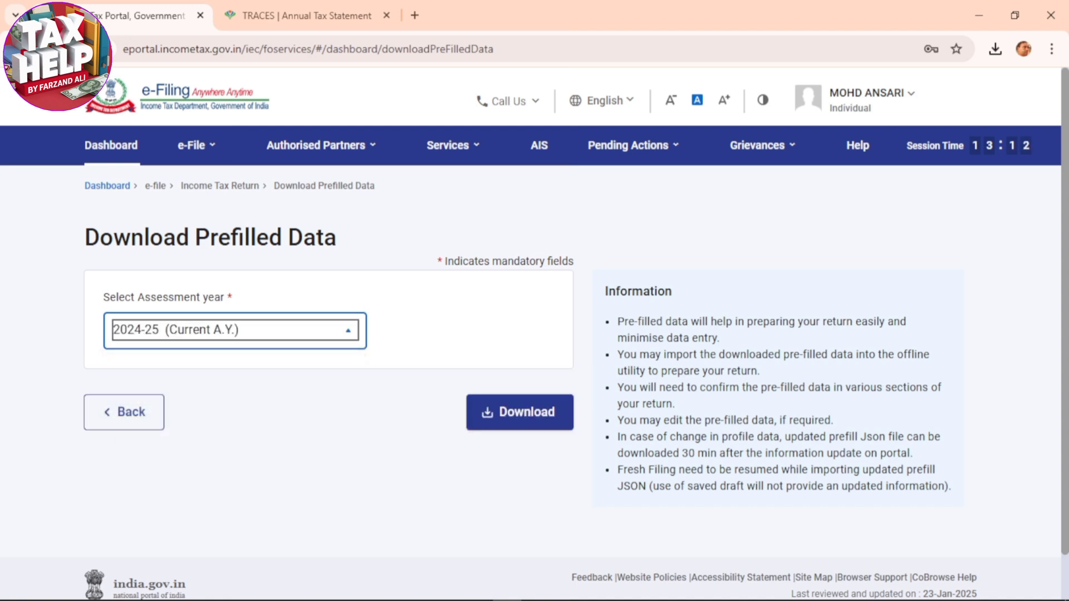
{"action": "left_click", "coordinate": [519, 412]}
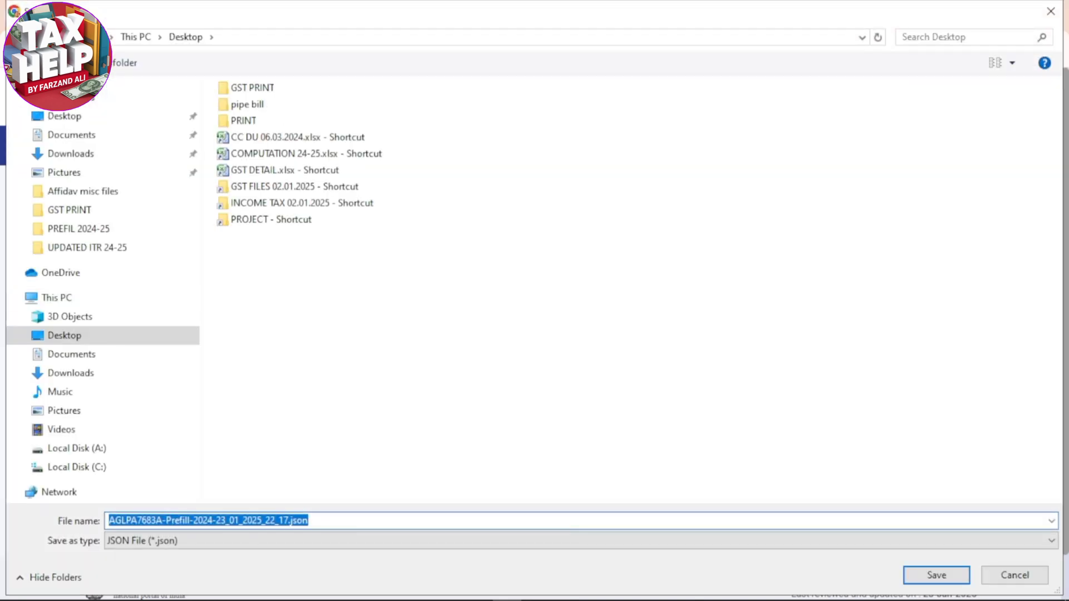
{"action": "left_click", "coordinate": [936, 576]}
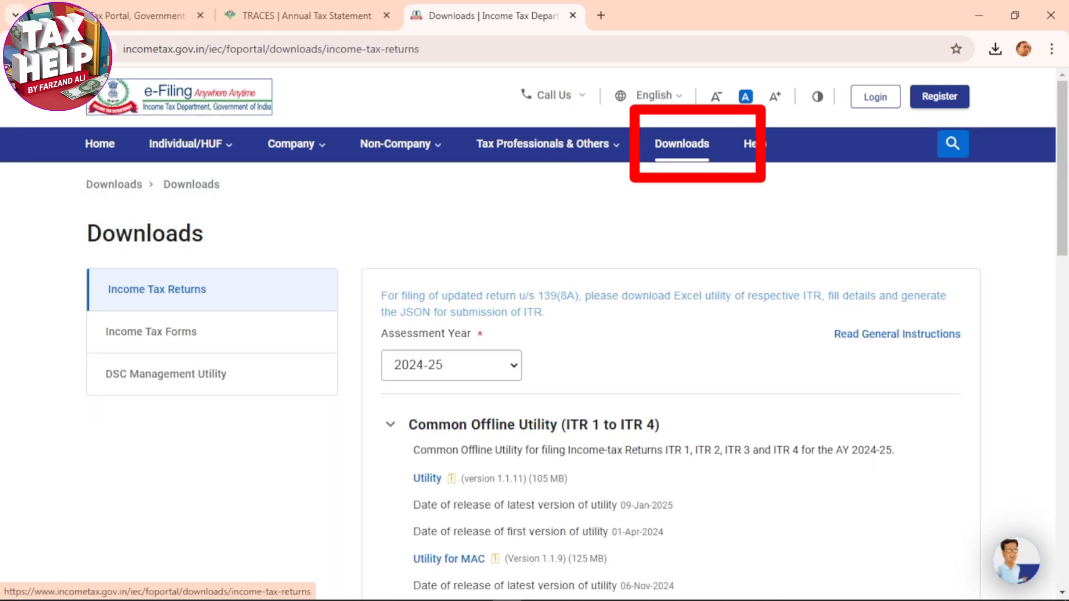
Download the Excel-based ITR 4 utility for assessment year 2024-25, saving it as ITR4_AY_24-25_V1.6_0.zip
{"action": "scroll", "coordinate": [425, 385], "scroll_direction": "down", "scroll_amount": 8}
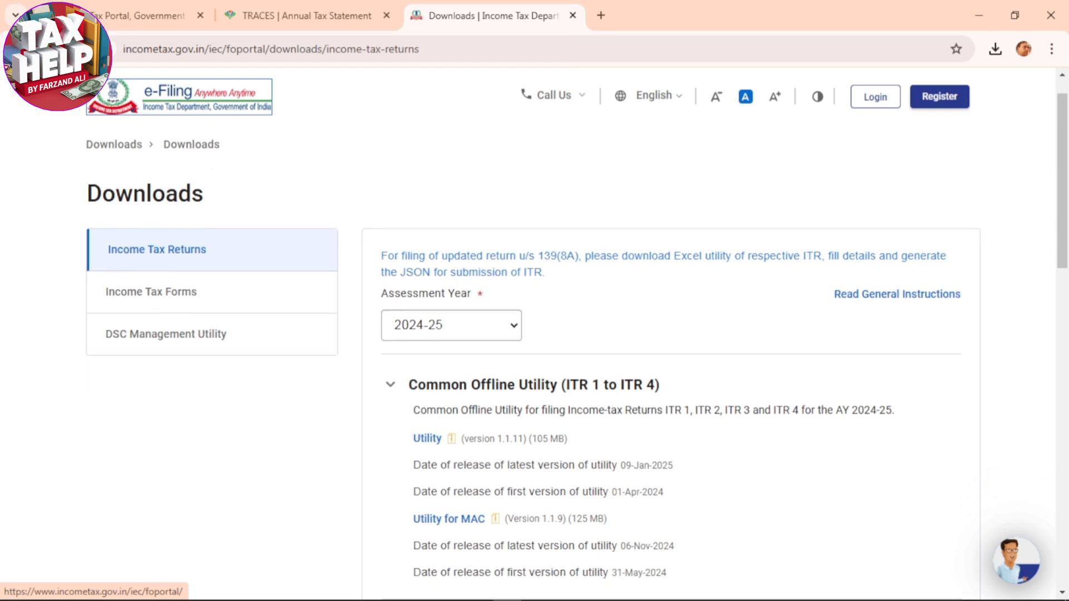
{"action": "scroll", "coordinate": [425, 385], "scroll_direction": "down", "scroll_amount": 2}
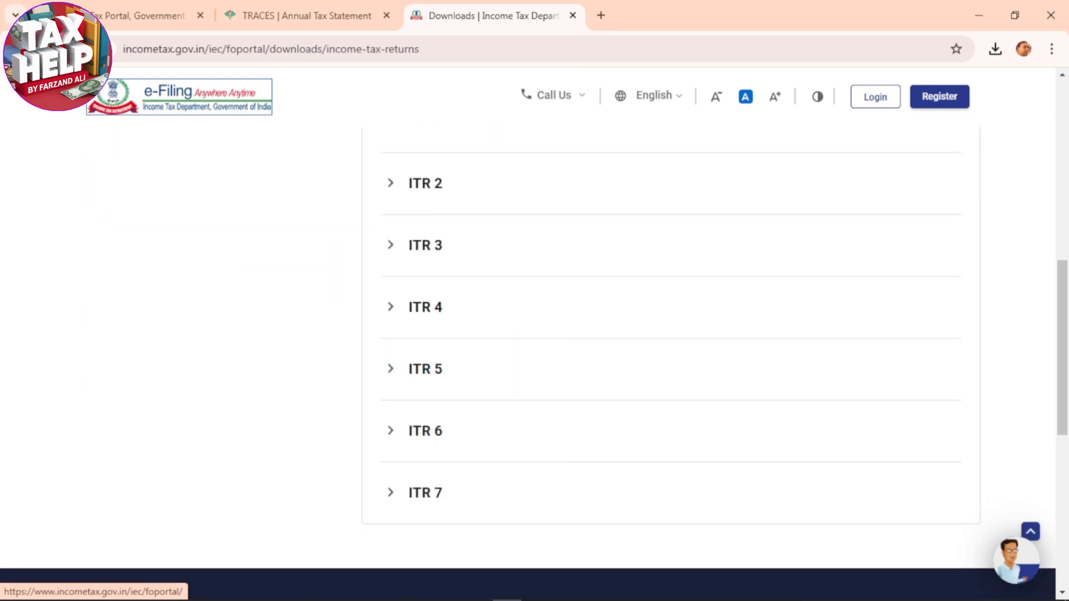
{"action": "left_click", "coordinate": [426, 307]}
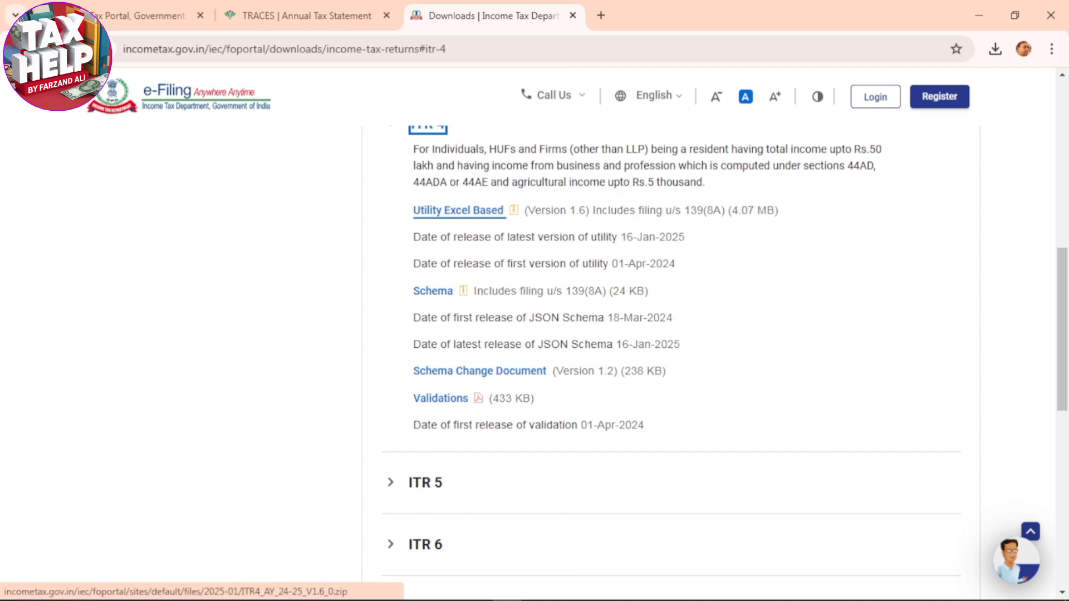
{"action": "left_click", "coordinate": [458, 209]}
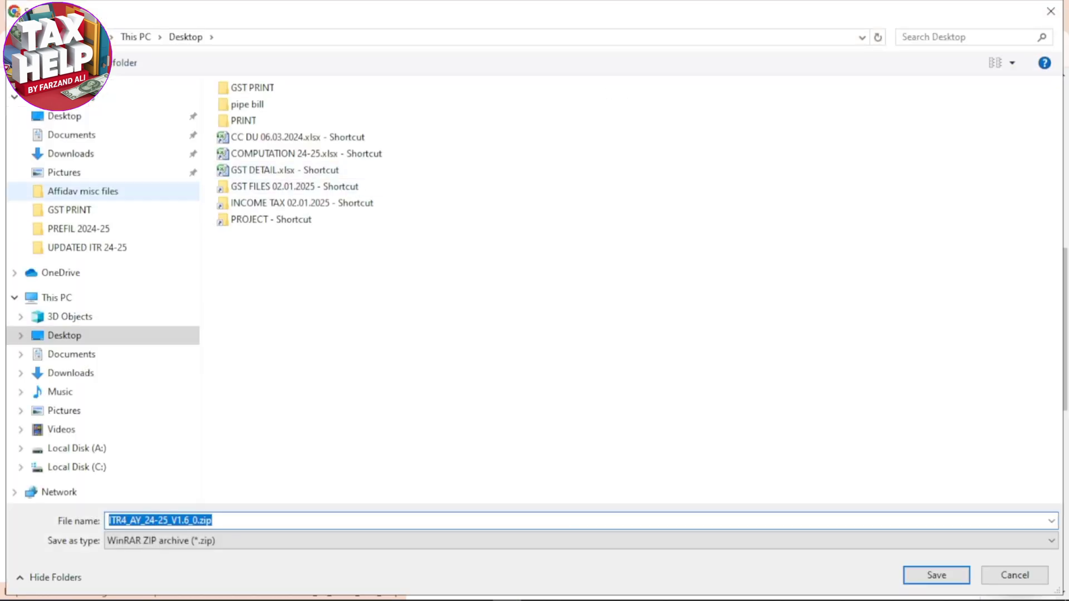
{"action": "left_click", "coordinate": [64, 116]}
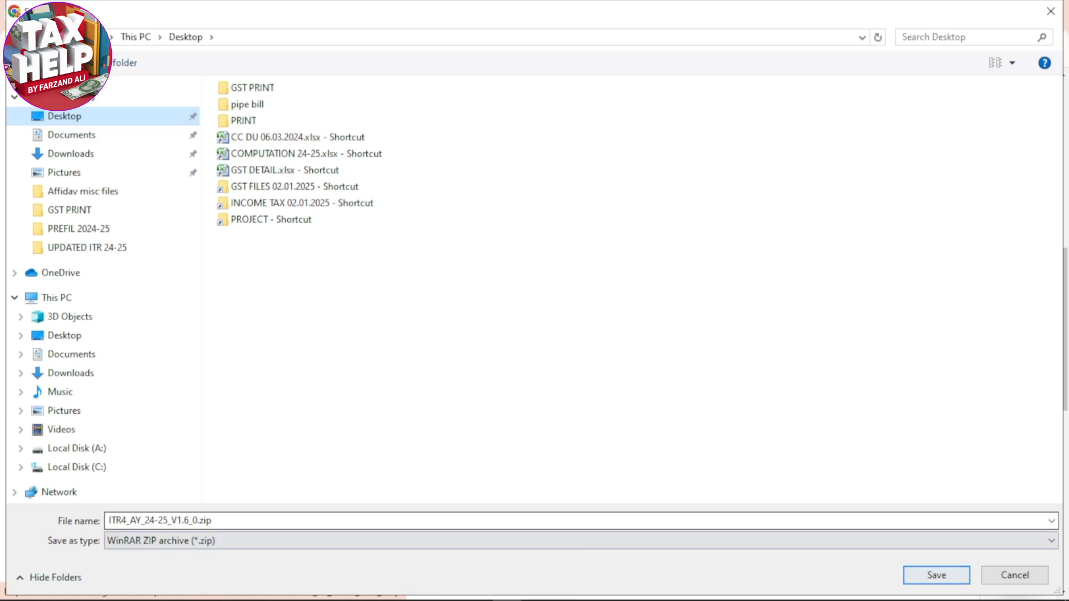
{"action": "key", "text": "Tab"}
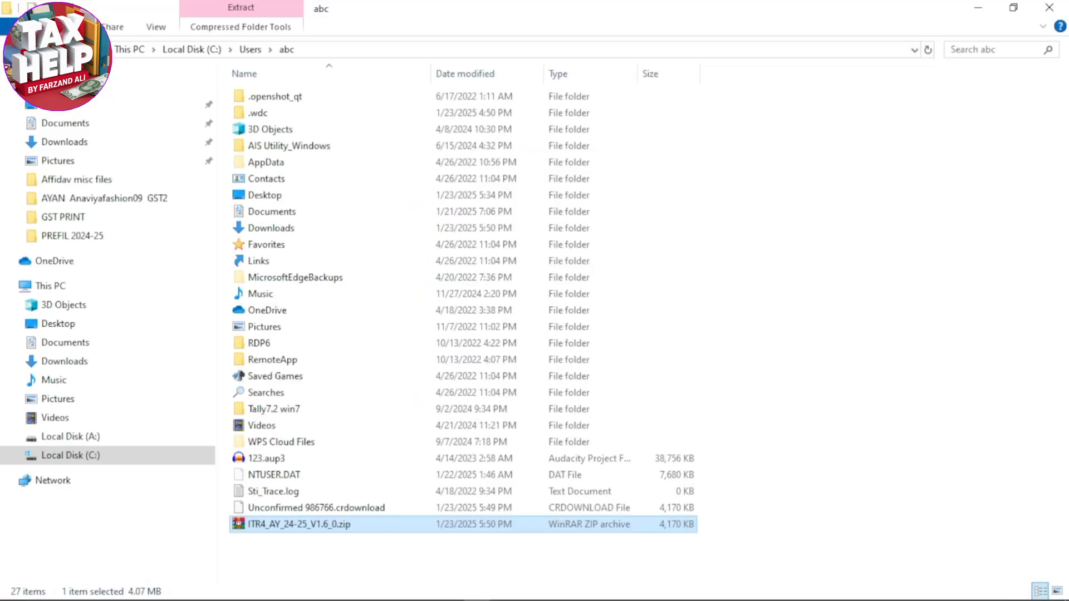
Extract the archive ITR4_AY_24-25_V1.6_0.zip into its own folder in File Explorer
{"action": "right_click", "coordinate": [281, 526]}
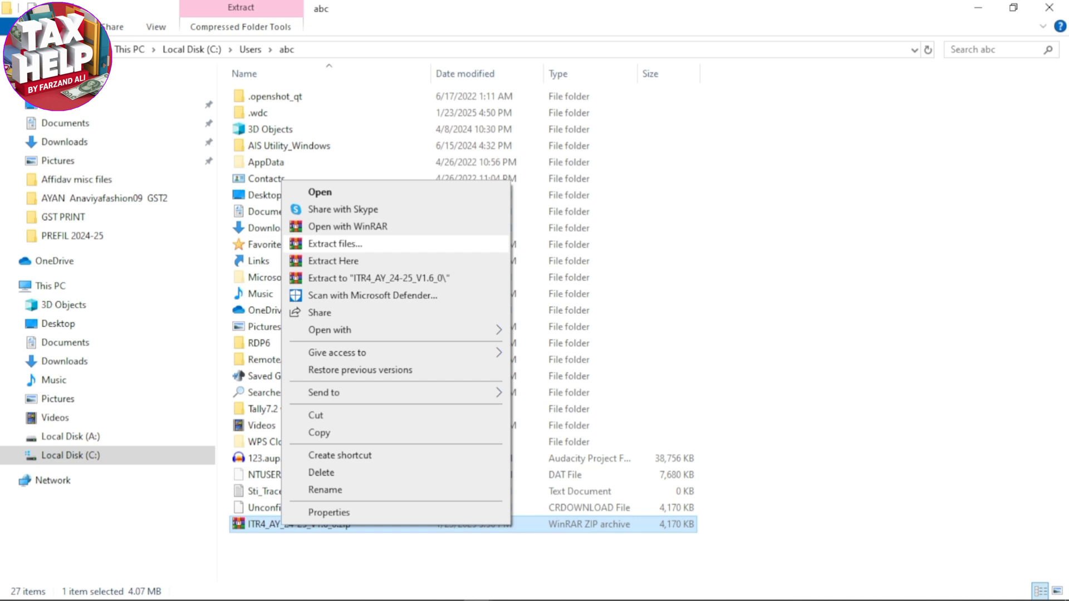
{"action": "left_click", "coordinate": [335, 244]}
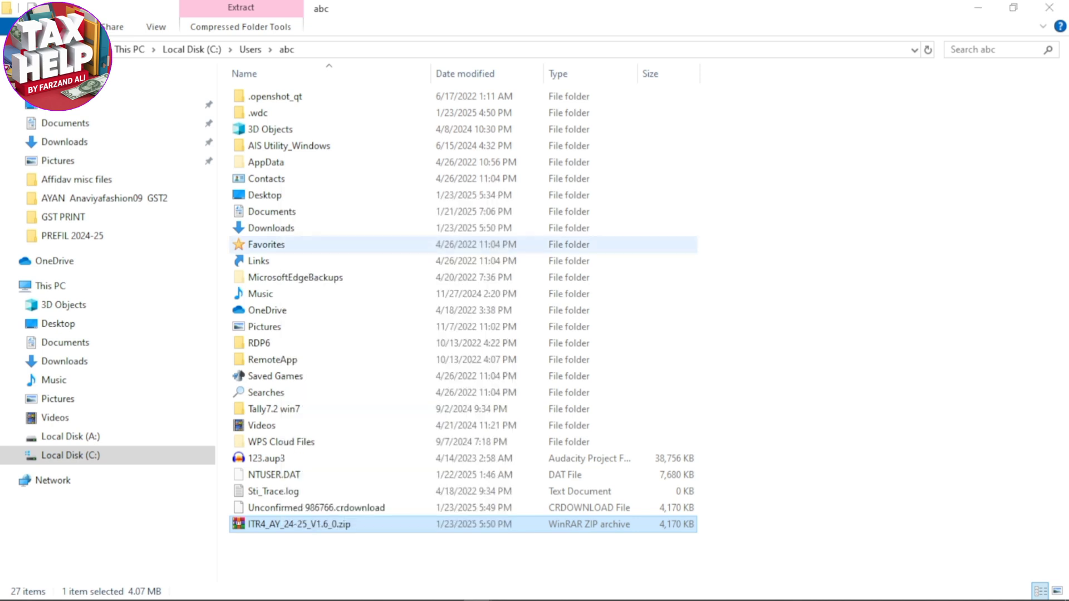
{"action": "key", "text": "Return"}
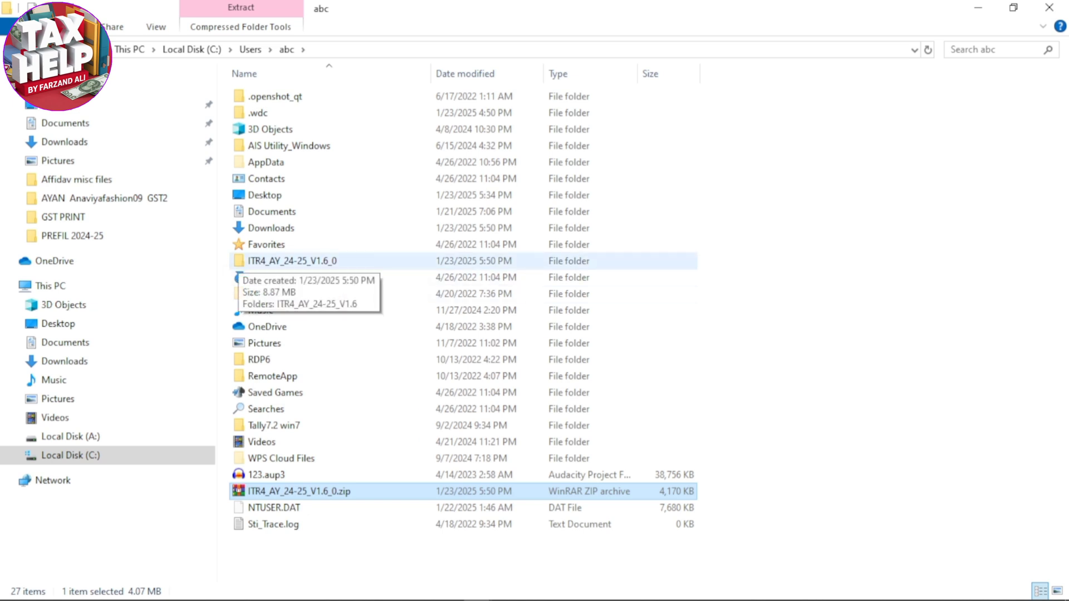
Open ITR4_AY_24-25_V1.6.xlsm from the extracted folder in Excel and dismiss the file repair report
{"action": "double_click", "coordinate": [293, 261]}
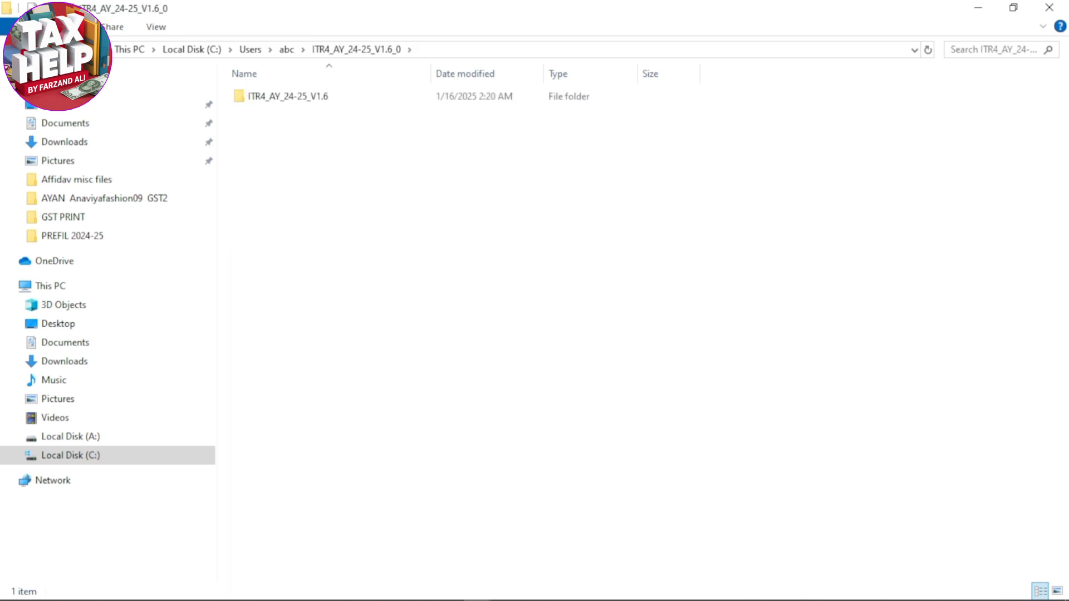
{"action": "double_click", "coordinate": [299, 97]}
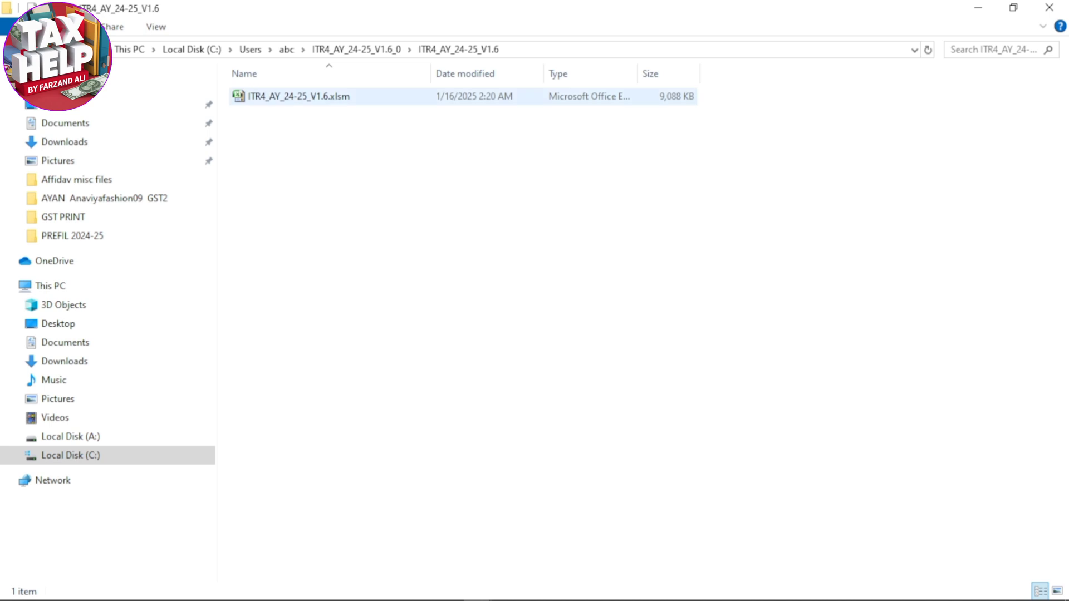
{"action": "left_click", "coordinate": [298, 96]}
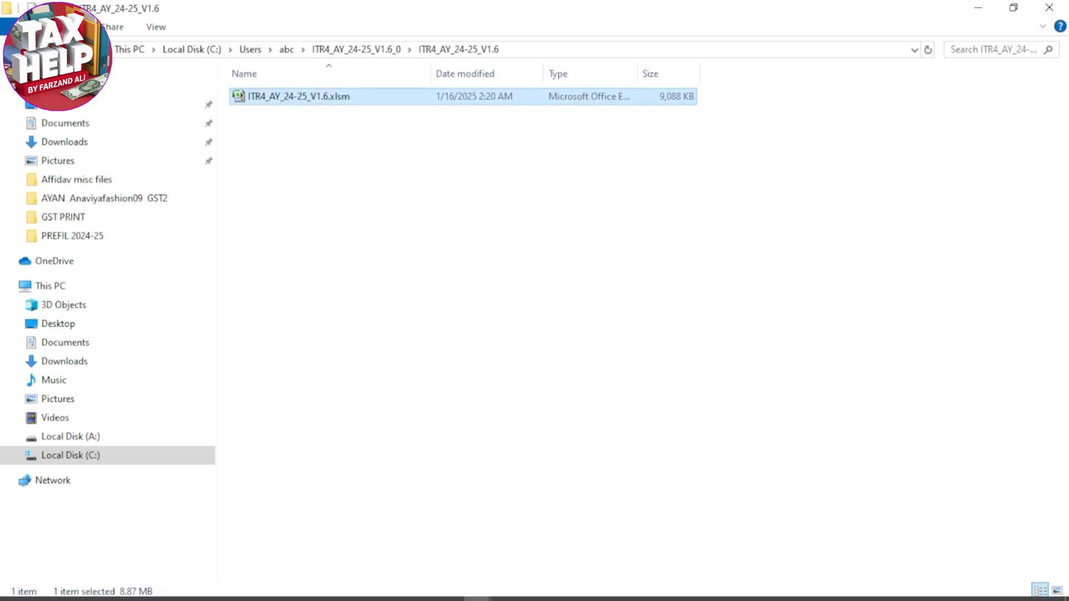
{"action": "mouse_move", "coordinate": [535, 589]}
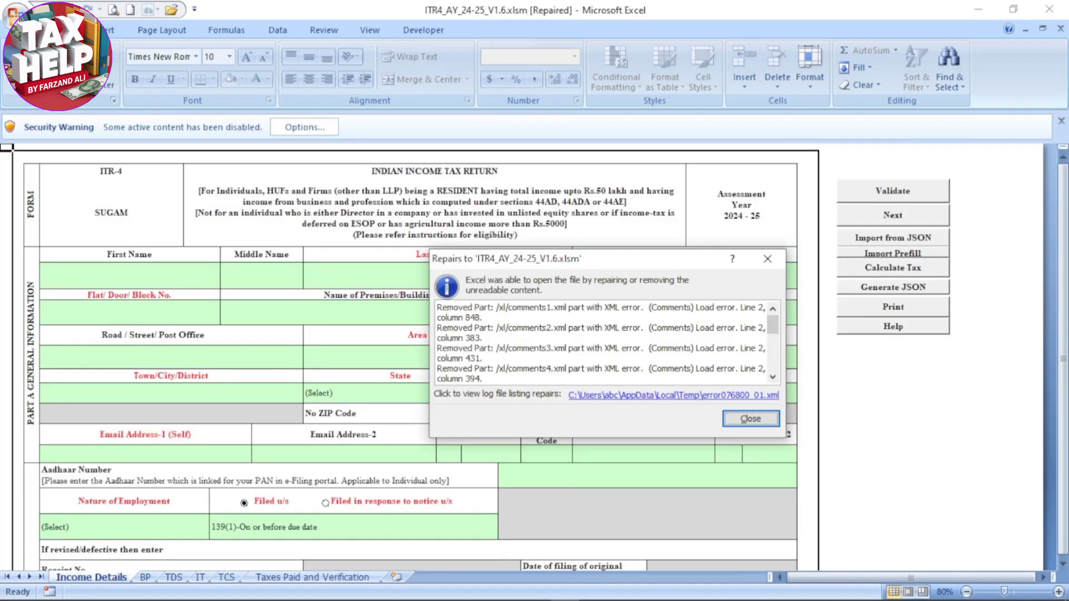
{"action": "left_click", "coordinate": [751, 419]}
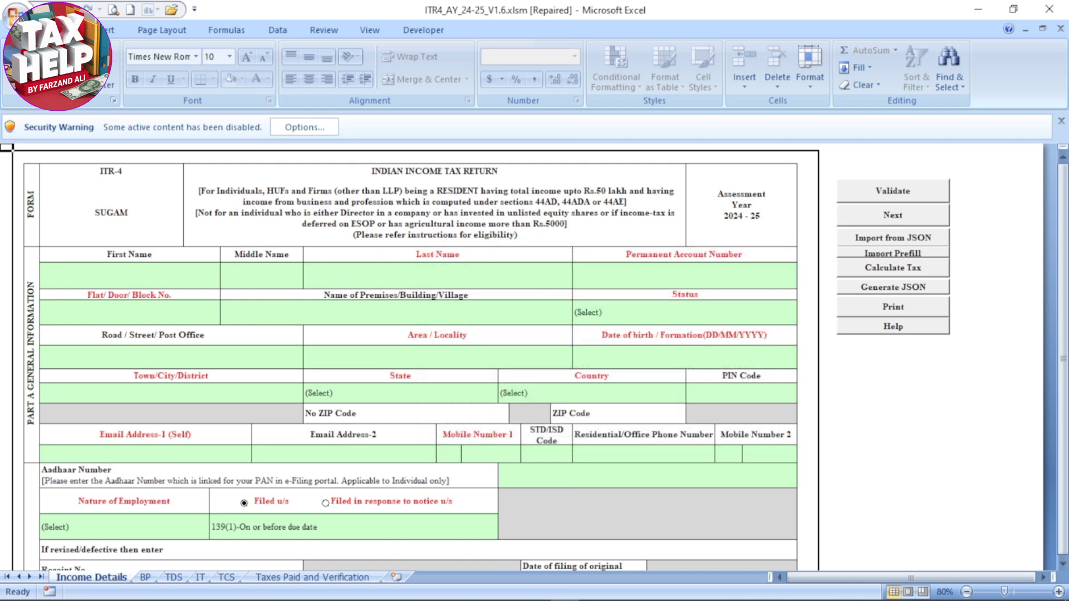
Enable the workbook's blocked macro and ActiveX content and acknowledge the utility's data-entry notice
{"action": "left_click", "coordinate": [304, 127]}
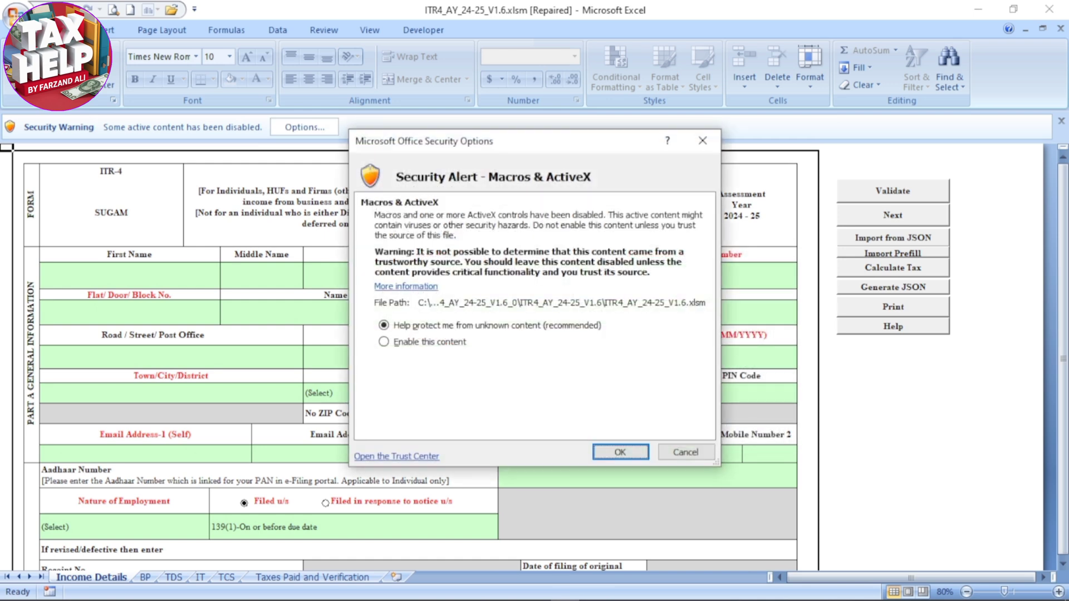
{"action": "left_click", "coordinate": [384, 341]}
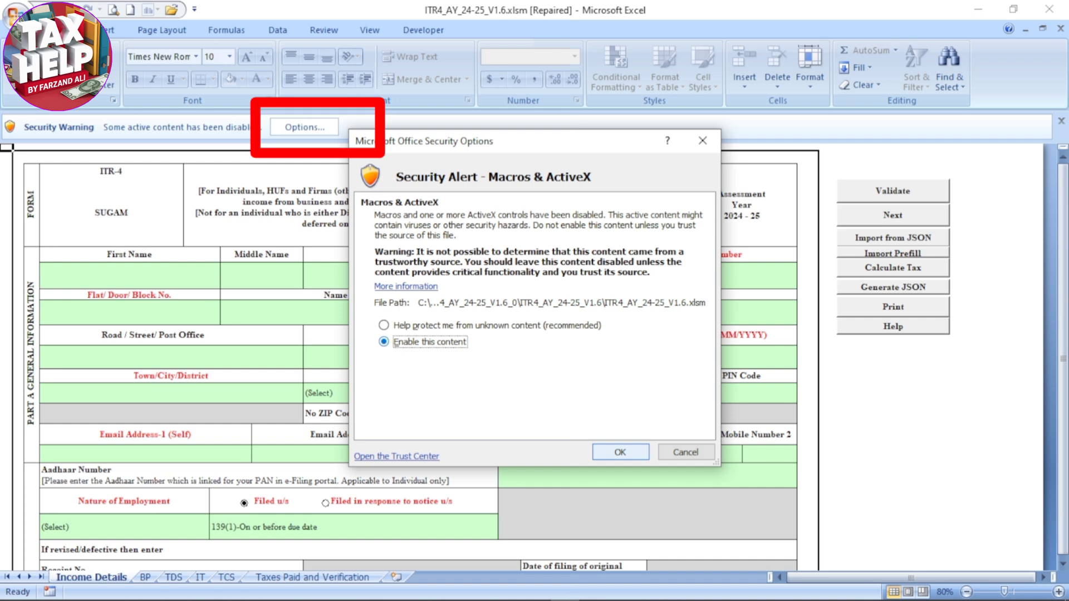
{"action": "left_click", "coordinate": [620, 452]}
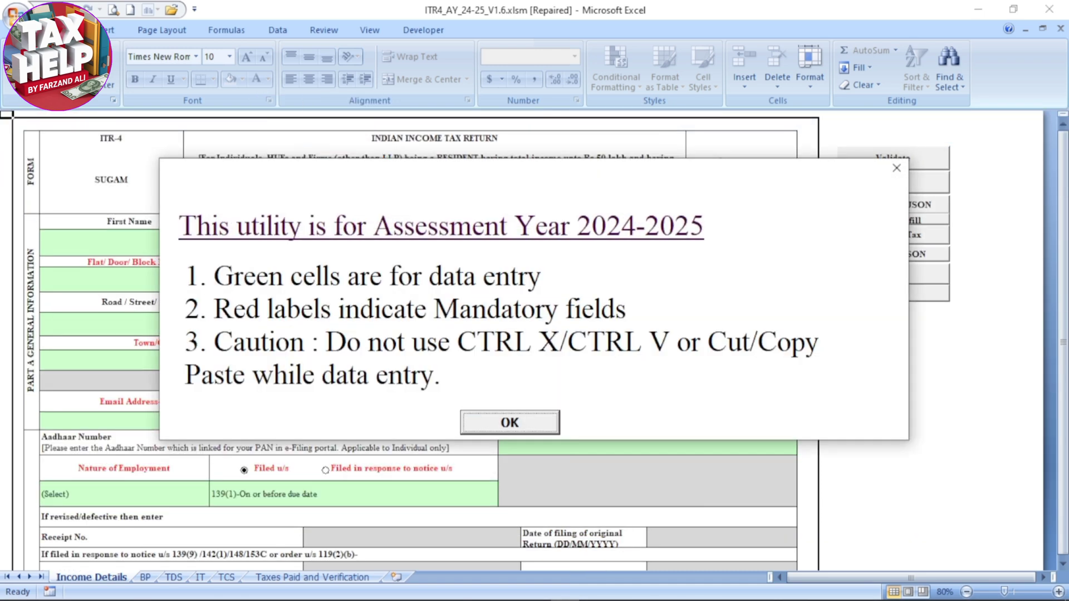
{"action": "left_click", "coordinate": [511, 422]}
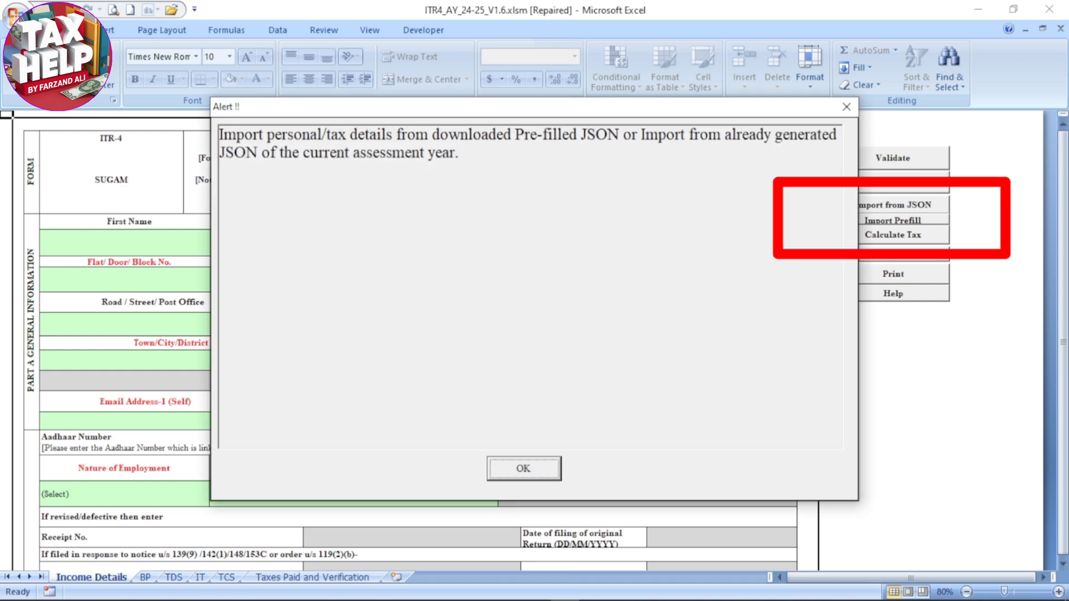
Import the taxpayer's pre-filled JSON file from the PREFIL 2024-25 folder into the ITR-4 form, acknowledging the alerts
{"action": "left_click", "coordinate": [522, 467]}
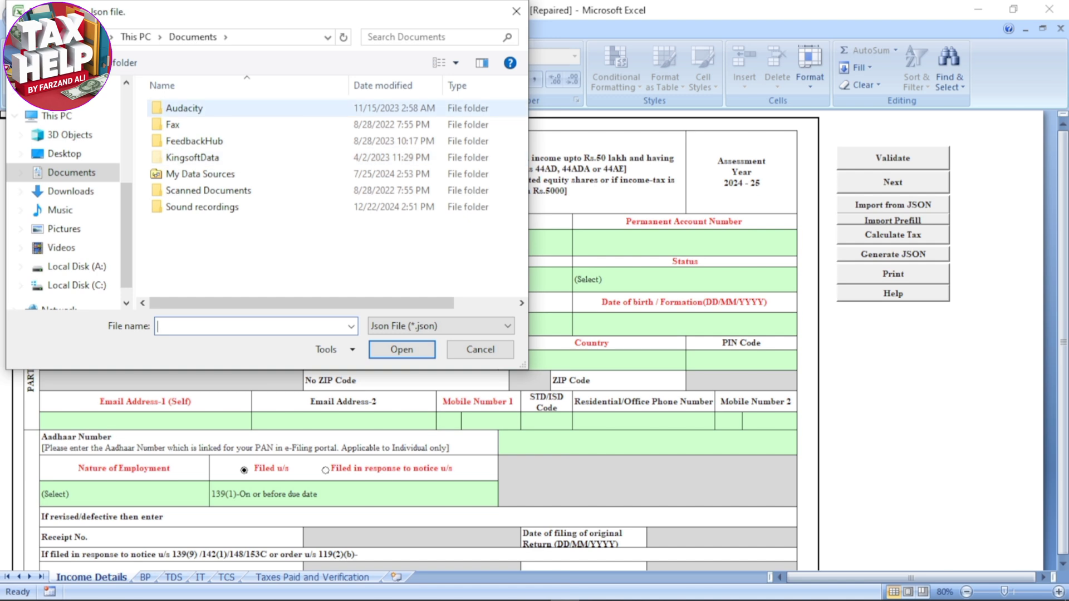
{"action": "scroll", "coordinate": [64, 162], "scroll_direction": "up", "scroll_amount": 1}
{"action": "scroll", "coordinate": [64, 162], "scroll_direction": "up", "scroll_amount": 1}
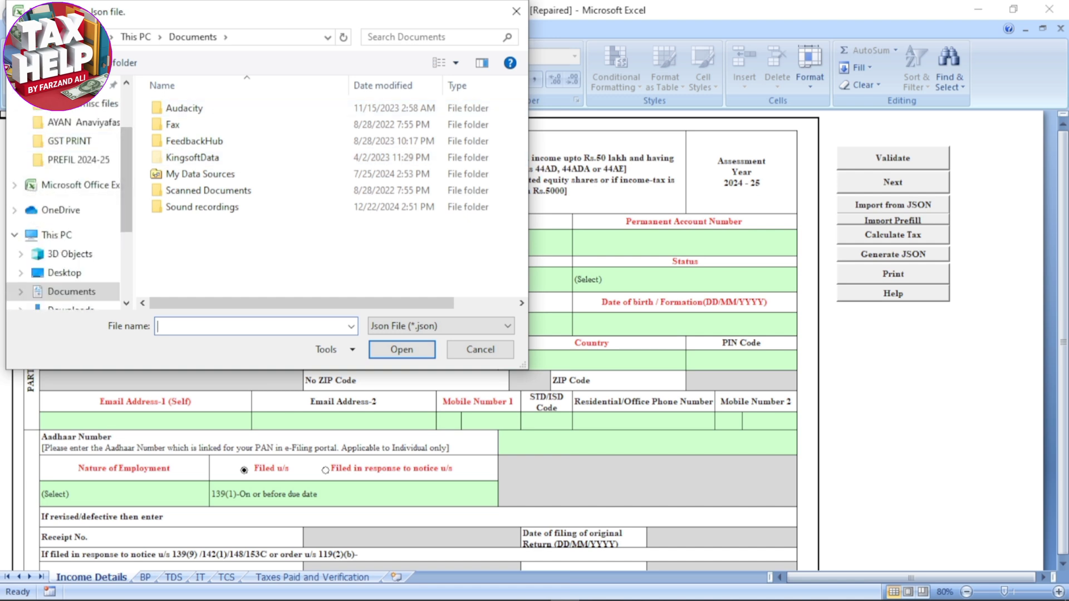
{"action": "left_click", "coordinate": [69, 141]}
{"action": "left_click", "coordinate": [78, 160]}
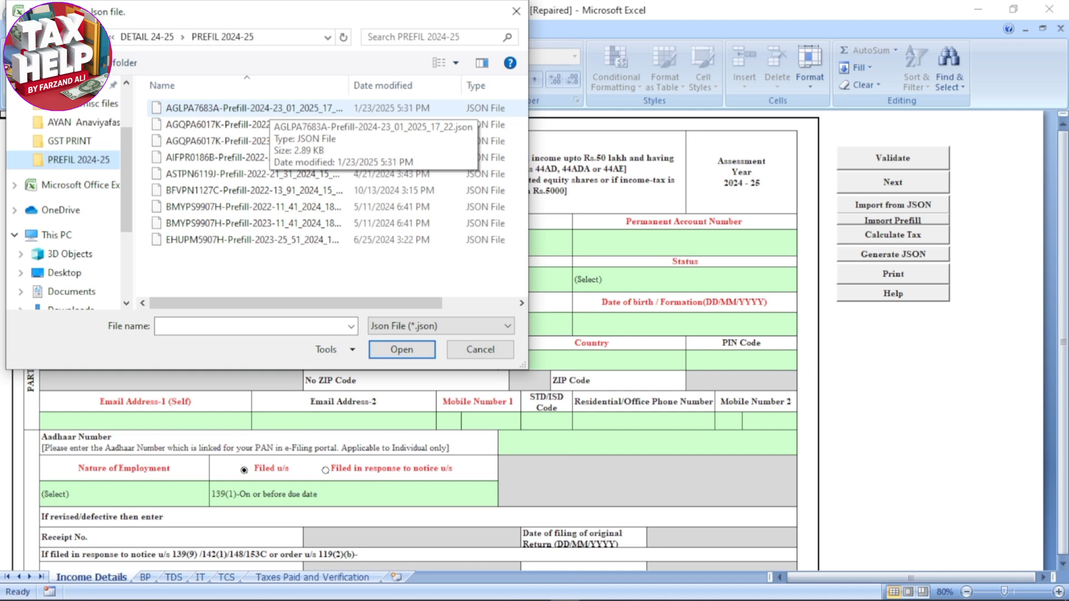
{"action": "left_click", "coordinate": [269, 108]}
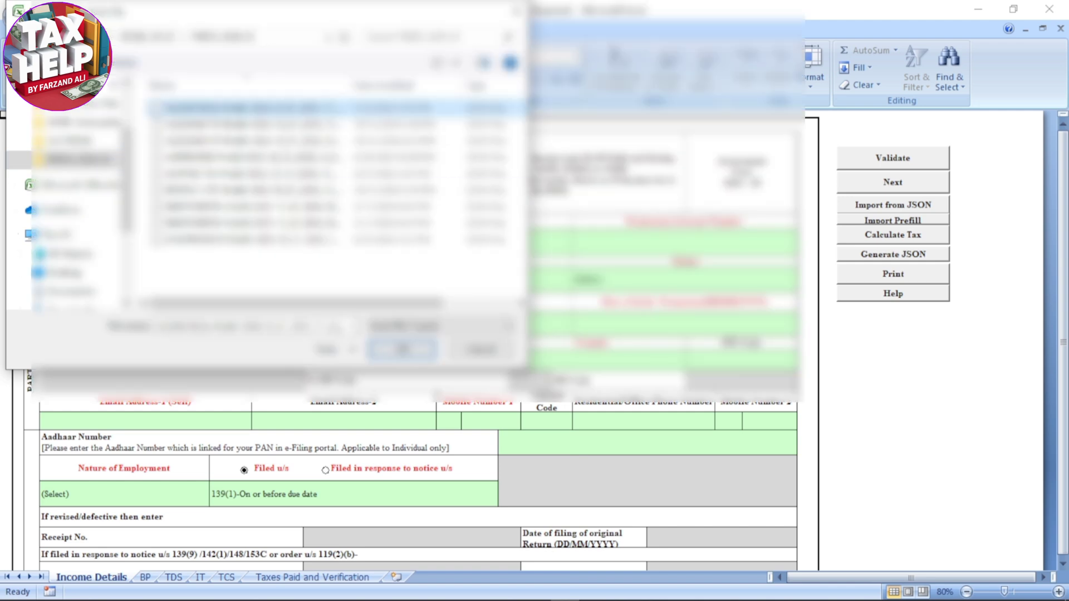
{"action": "left_click", "coordinate": [402, 350]}
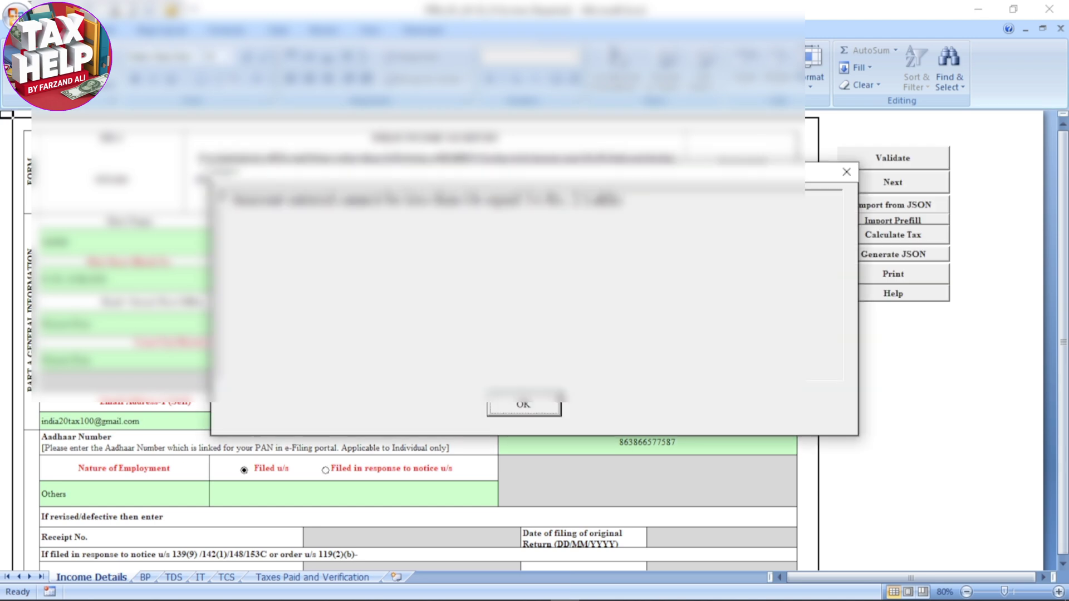
{"action": "left_click", "coordinate": [558, 396]}
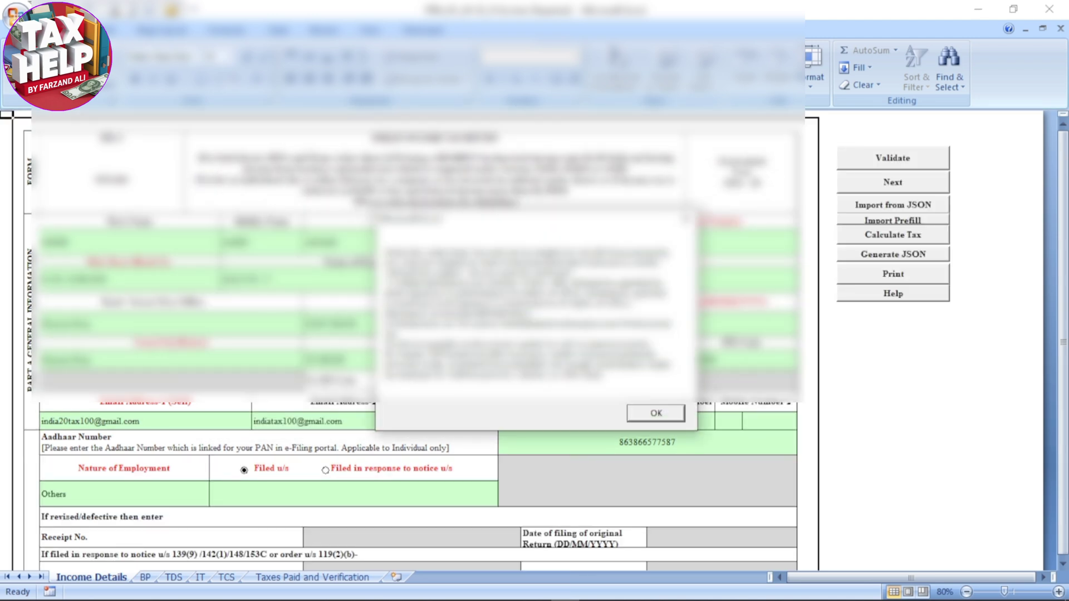
{"action": "key", "text": "Return"}
{"action": "key", "text": "Return"}
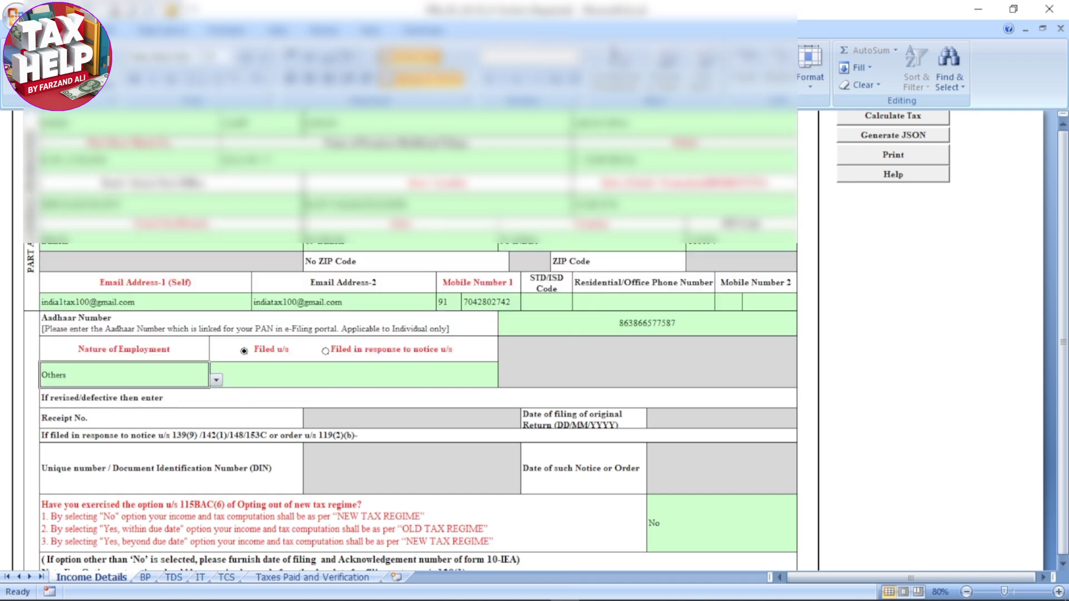
Set the return's Filed u/s section to 139(8A) and review the tax regime and filing status questions that follow
{"action": "left_click", "coordinate": [353, 375]}
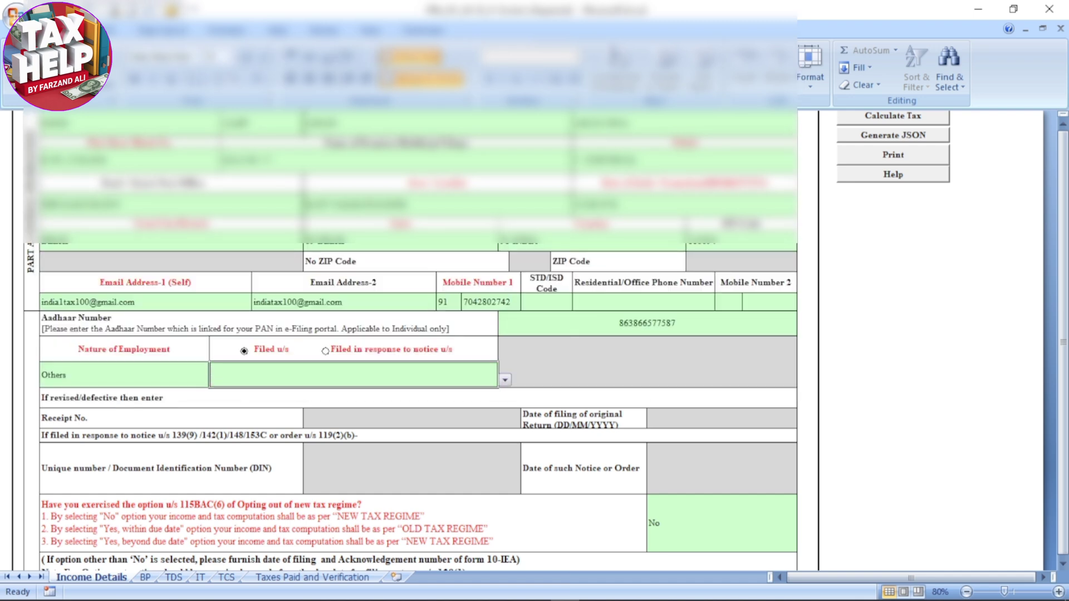
{"action": "left_click", "coordinate": [505, 380]}
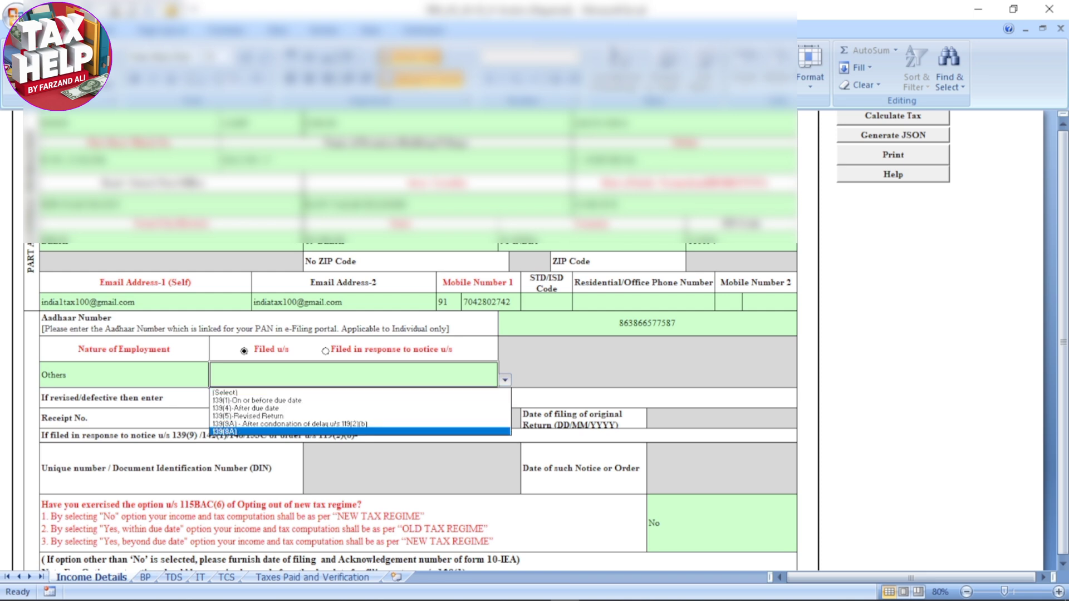
{"action": "key", "text": "Return"}
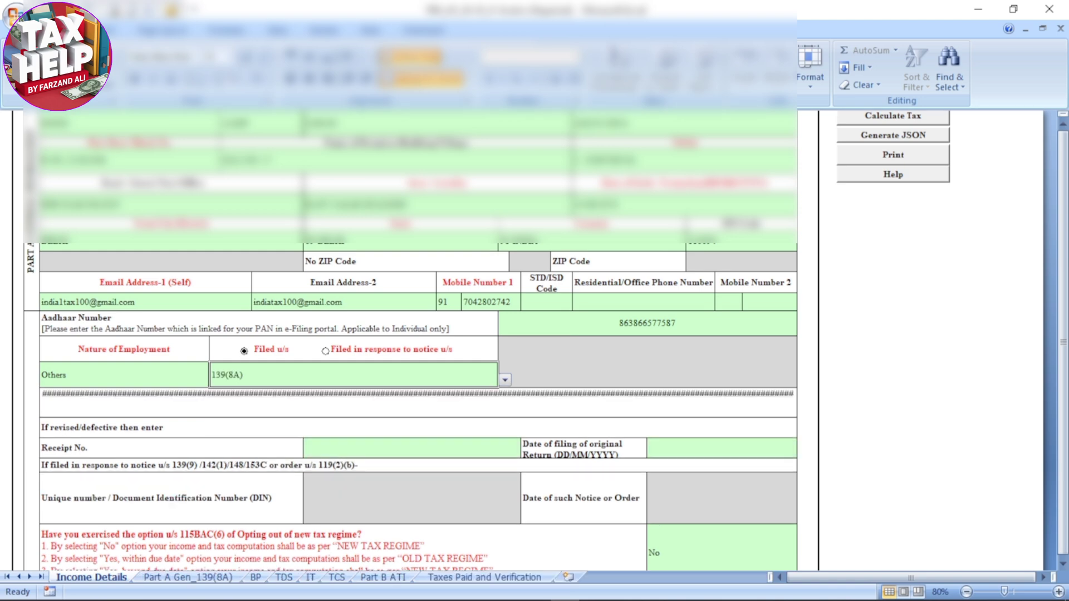
{"action": "scroll", "coordinate": [411, 370], "scroll_direction": "down", "scroll_amount": 1}
{"action": "scroll", "coordinate": [411, 369], "scroll_direction": "down", "scroll_amount": 3}
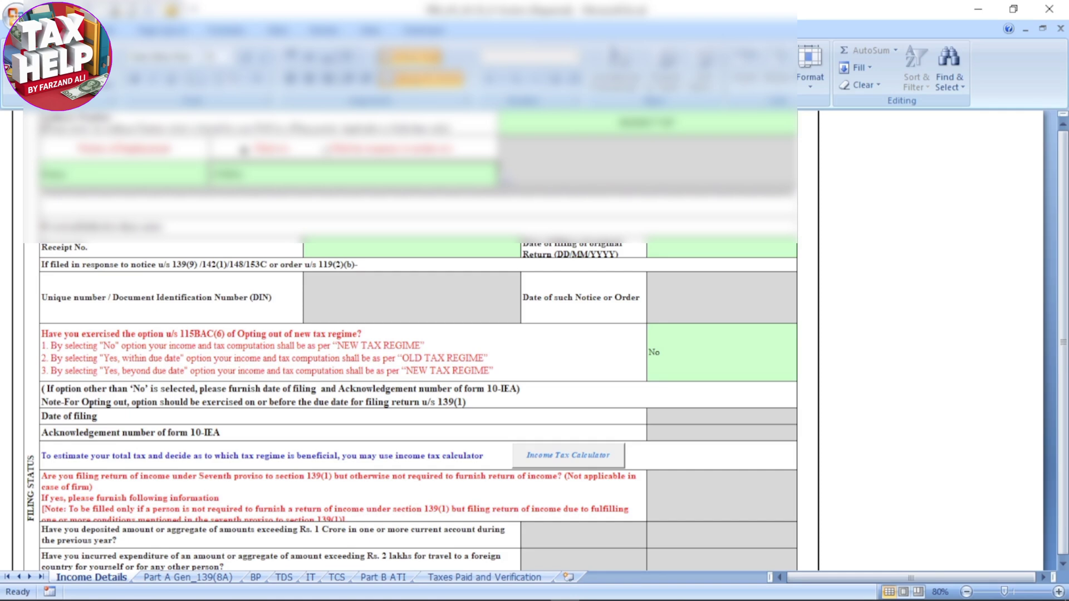
{"action": "scroll", "coordinate": [410, 340], "scroll_direction": "down", "scroll_amount": 4}
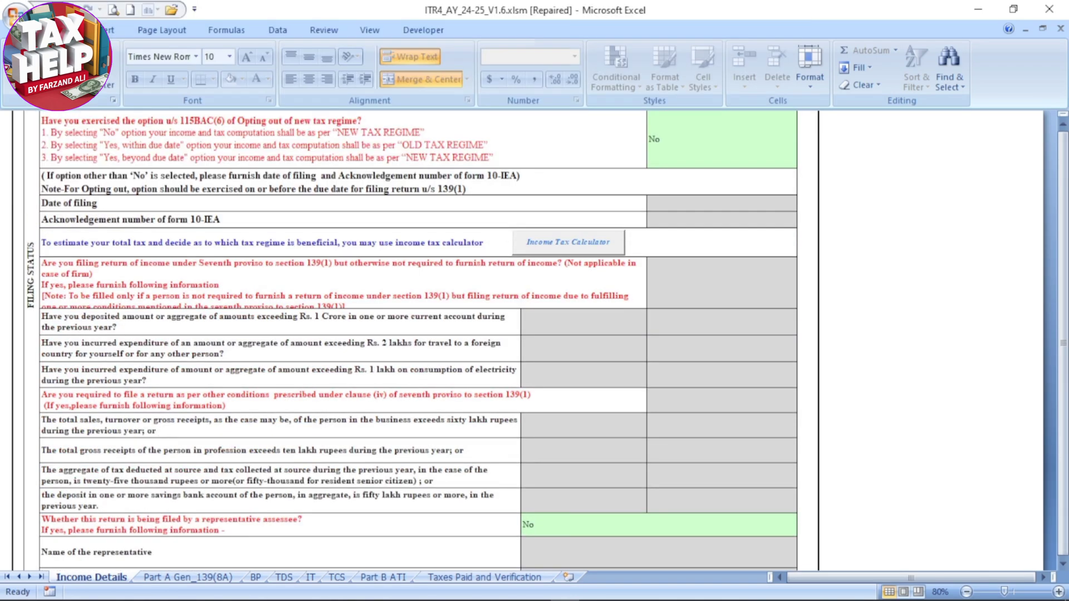
Check the filing status questions down to the representative assessee question and its answer options
{"action": "scroll", "coordinate": [411, 340], "scroll_direction": "down", "scroll_amount": 2}
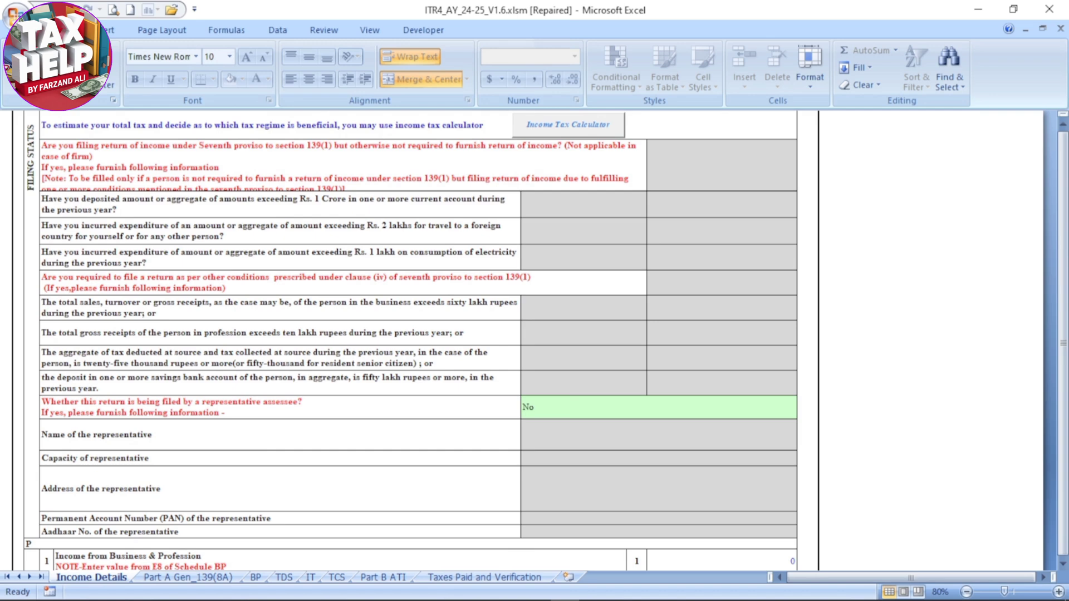
{"action": "scroll", "coordinate": [411, 341], "scroll_direction": "down", "scroll_amount": 2}
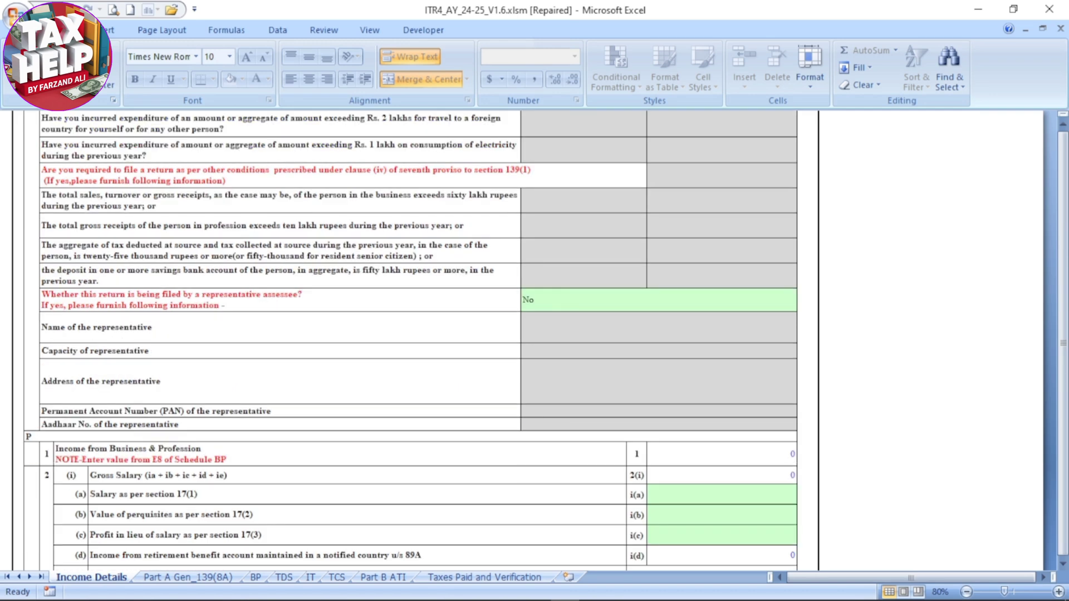
{"action": "left_click", "coordinate": [745, 301]}
{"action": "left_click", "coordinate": [805, 303]}
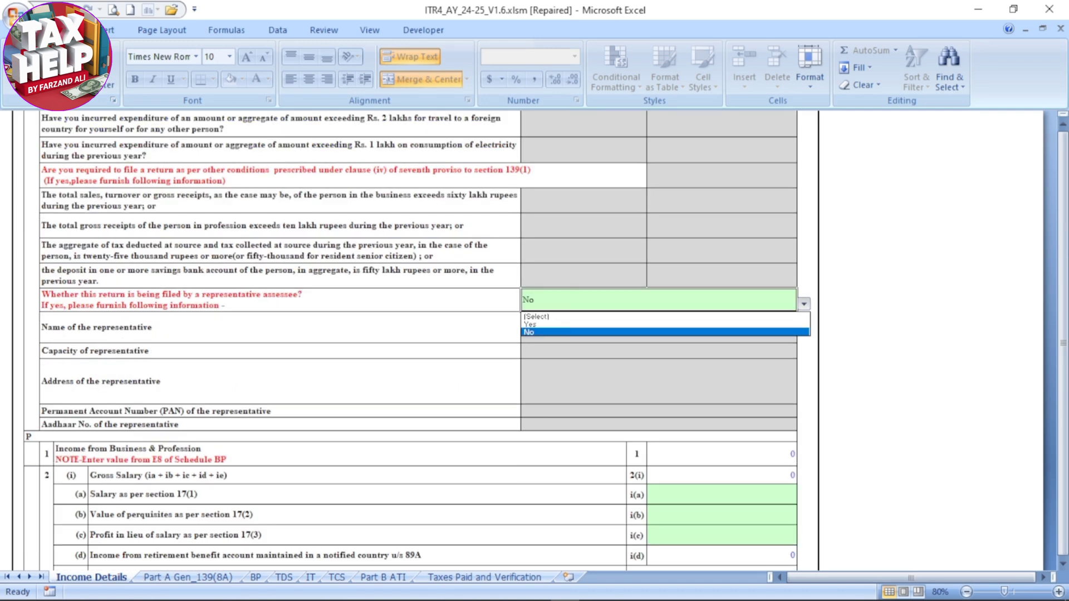
{"action": "left_click", "coordinate": [805, 303]}
{"action": "left_click", "coordinate": [890, 300]}
Review the salary and house property sections, then validate the Income Details sheet and acknowledge the result
{"action": "scroll", "coordinate": [891, 301], "scroll_direction": "down", "scroll_amount": 3}
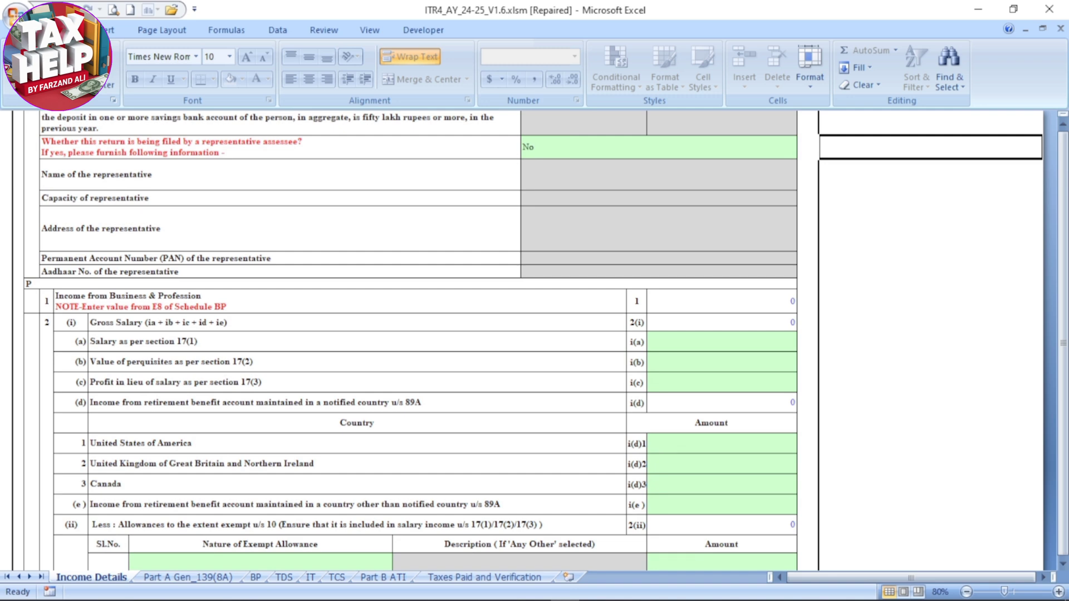
{"action": "scroll", "coordinate": [411, 341], "scroll_direction": "down", "scroll_amount": 1}
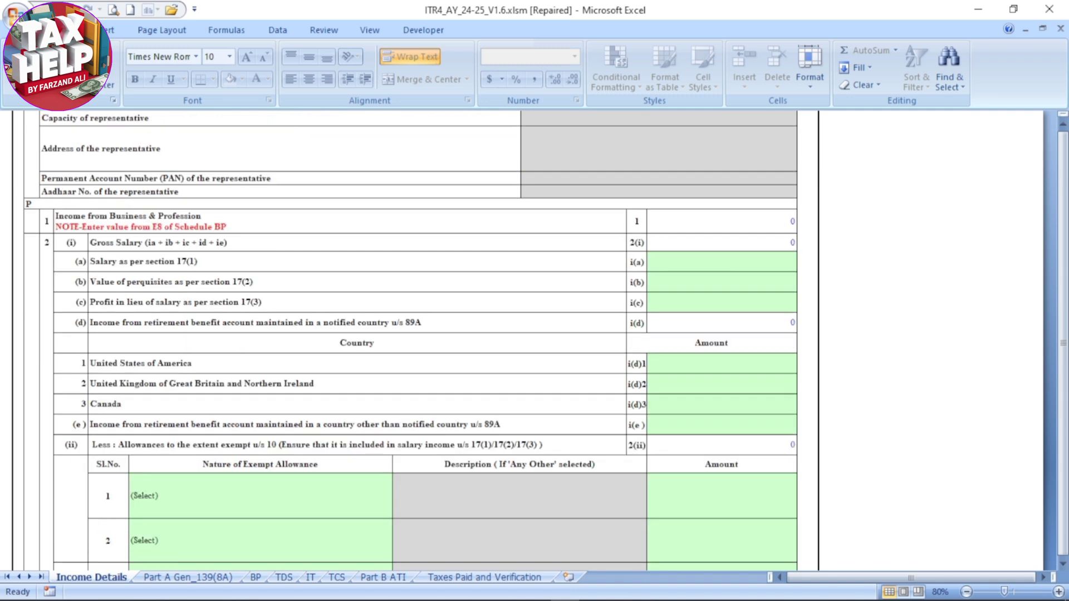
{"action": "scroll", "coordinate": [410, 341], "scroll_direction": "down", "scroll_amount": 1}
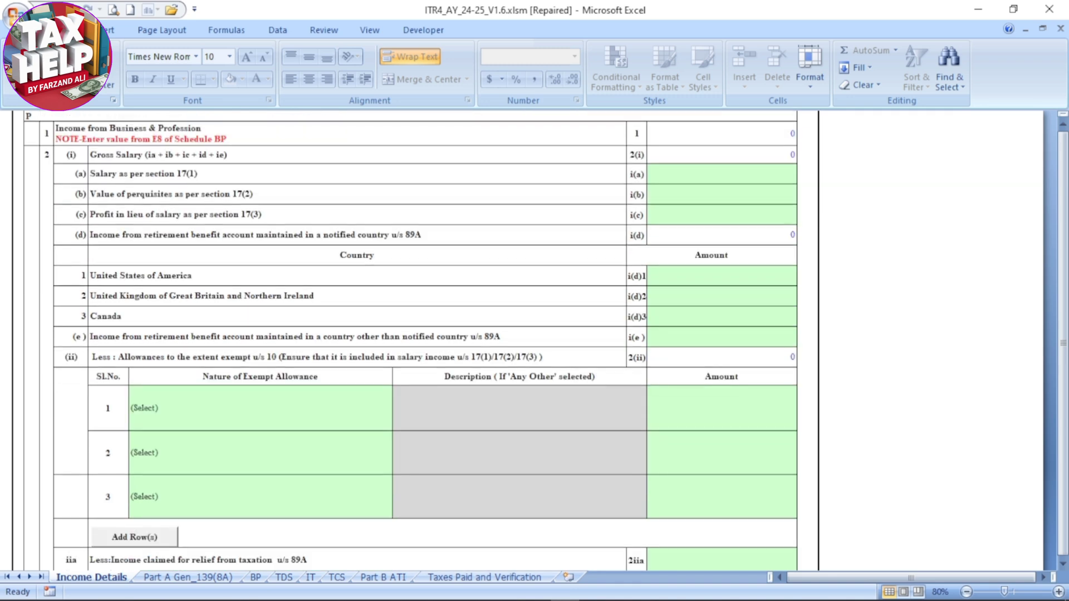
{"action": "scroll", "coordinate": [411, 341], "scroll_direction": "down", "scroll_amount": 7}
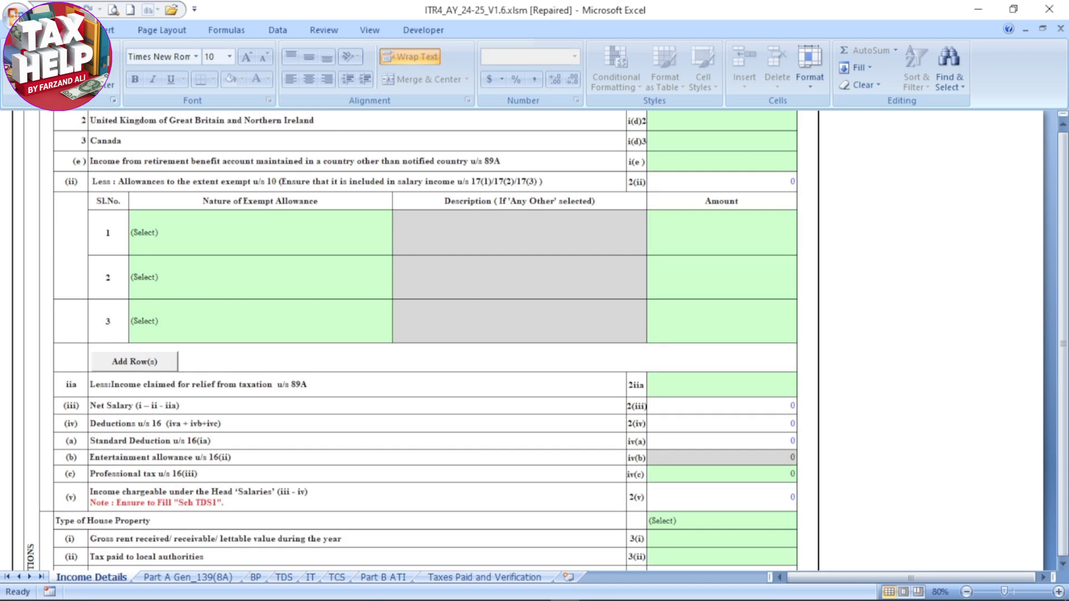
{"action": "scroll", "coordinate": [410, 340], "scroll_direction": "down", "scroll_amount": 1}
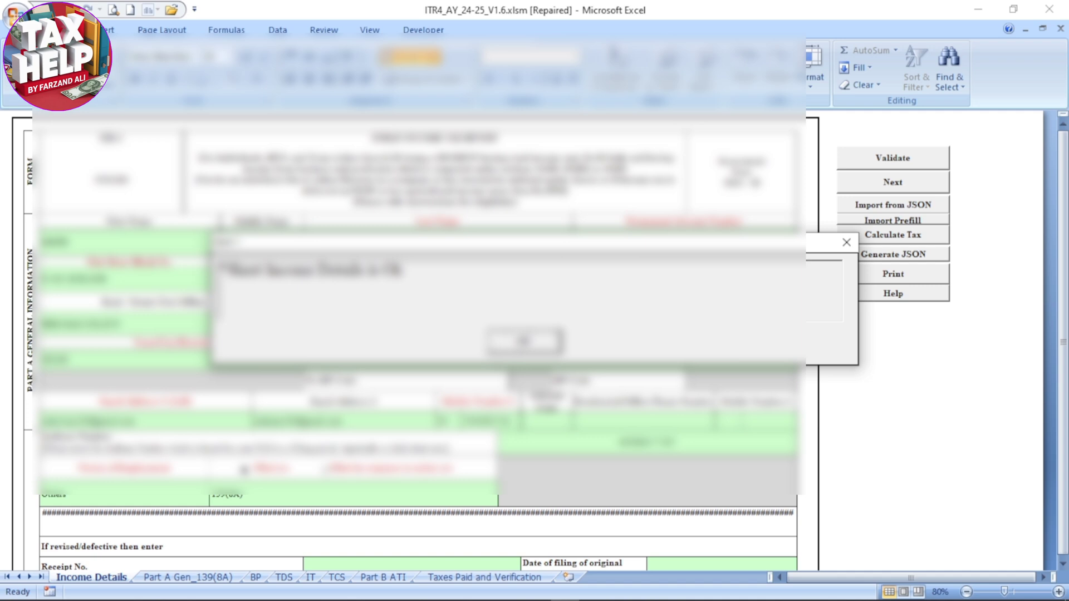
{"action": "key", "text": "Return"}
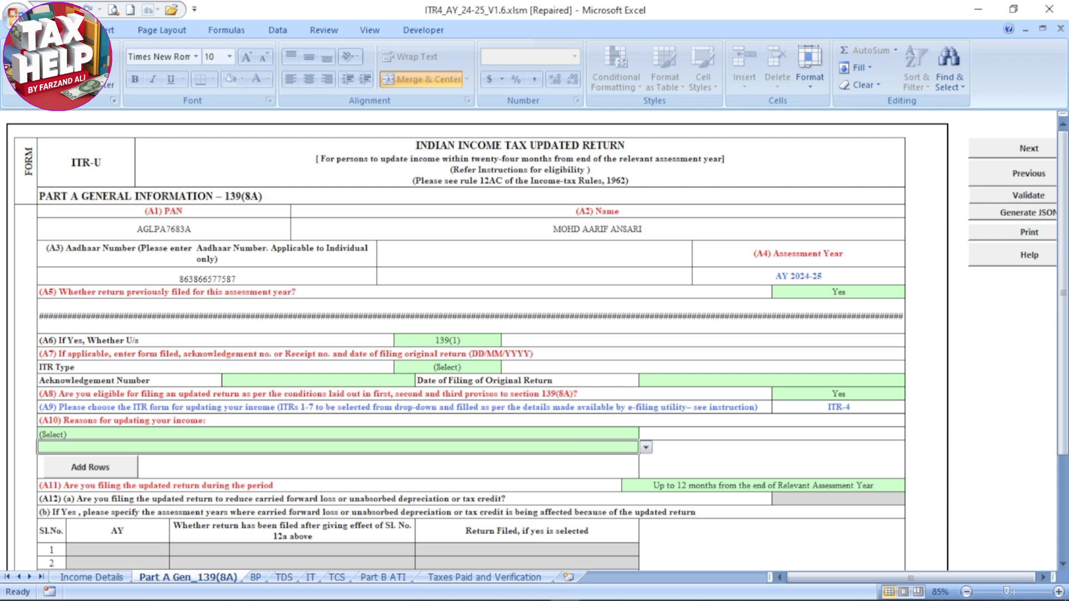
In Part A Gen_139(8A), answer No to A5, whether a return was previously filed for this assessment year
{"action": "left_click", "coordinate": [404, 292]}
{"action": "left_click", "coordinate": [838, 292]}
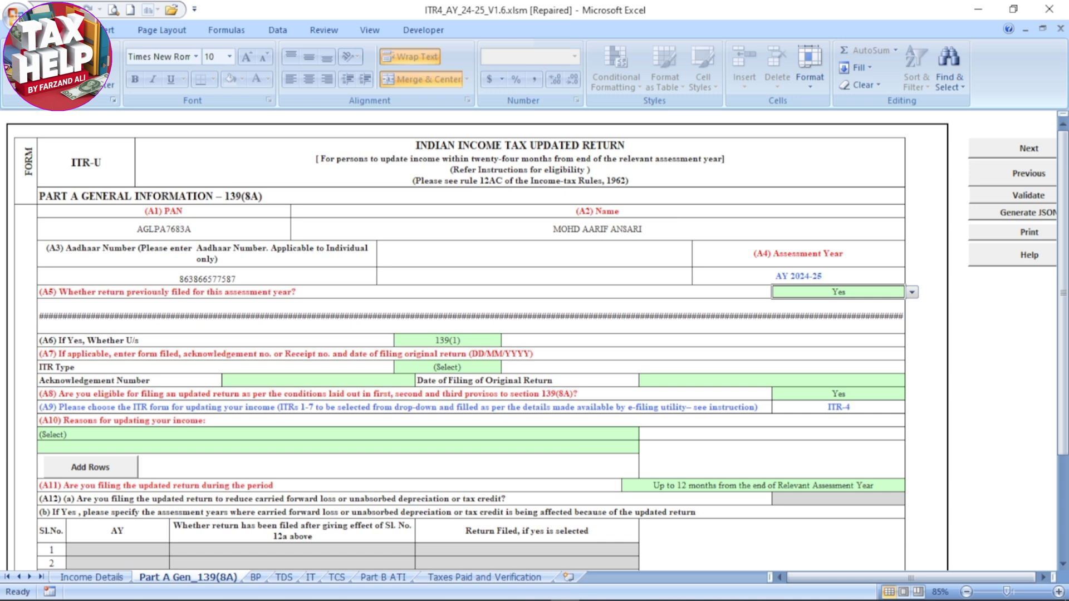
{"action": "left_click", "coordinate": [911, 291]}
{"action": "left_click", "coordinate": [835, 321]}
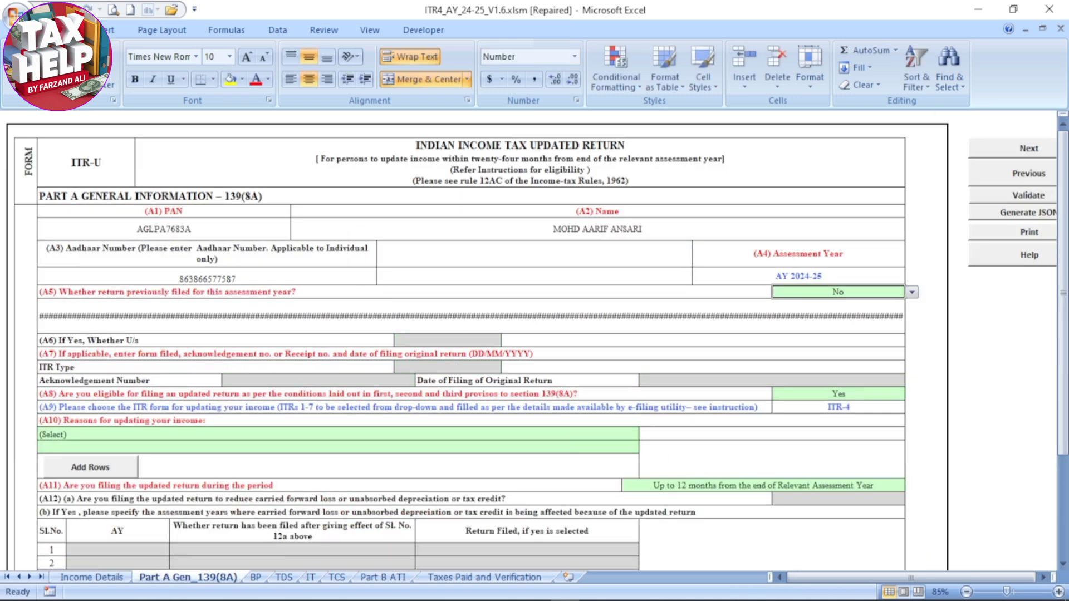
Answer Yes to A8, eligibility for filing an updated return under the provisos to section 139(8A)
{"action": "scroll", "coordinate": [534, 341], "scroll_direction": "down", "scroll_amount": 1}
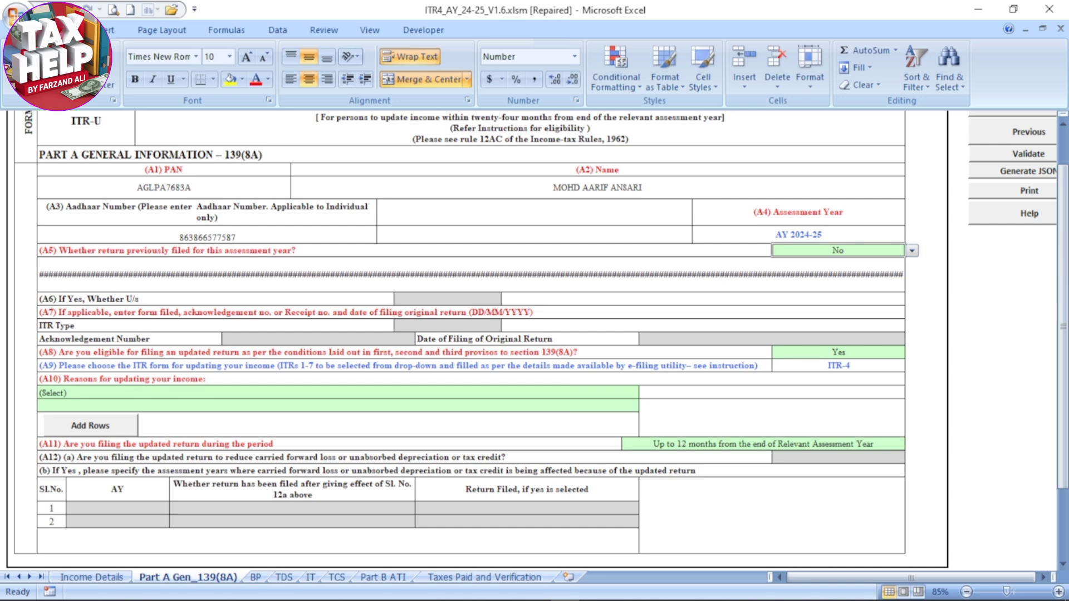
{"action": "scroll", "coordinate": [479, 340], "scroll_direction": "down", "scroll_amount": 2}
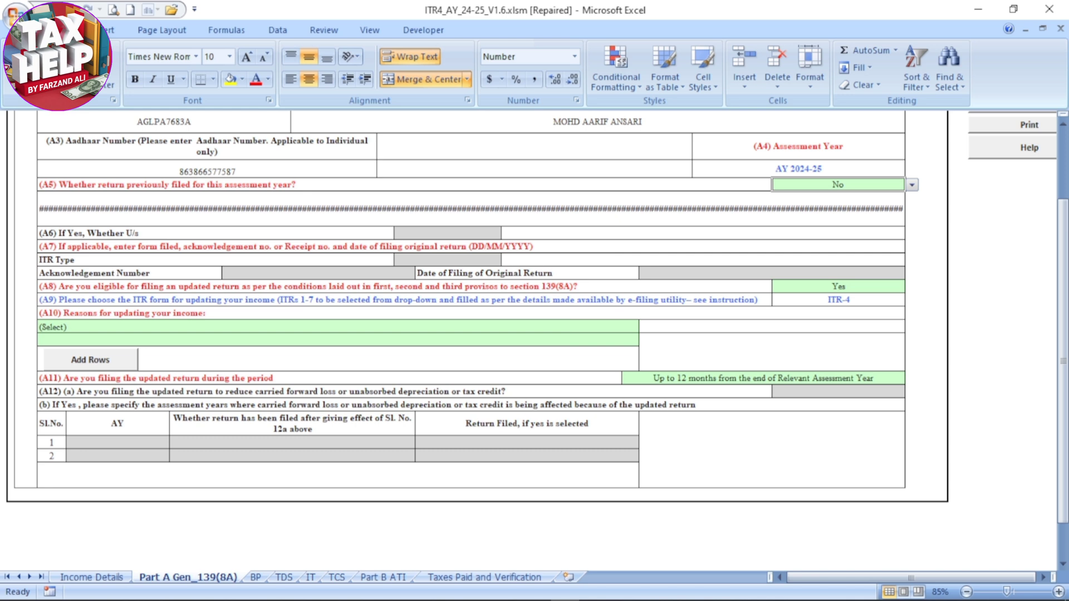
{"action": "left_click", "coordinate": [838, 287]}
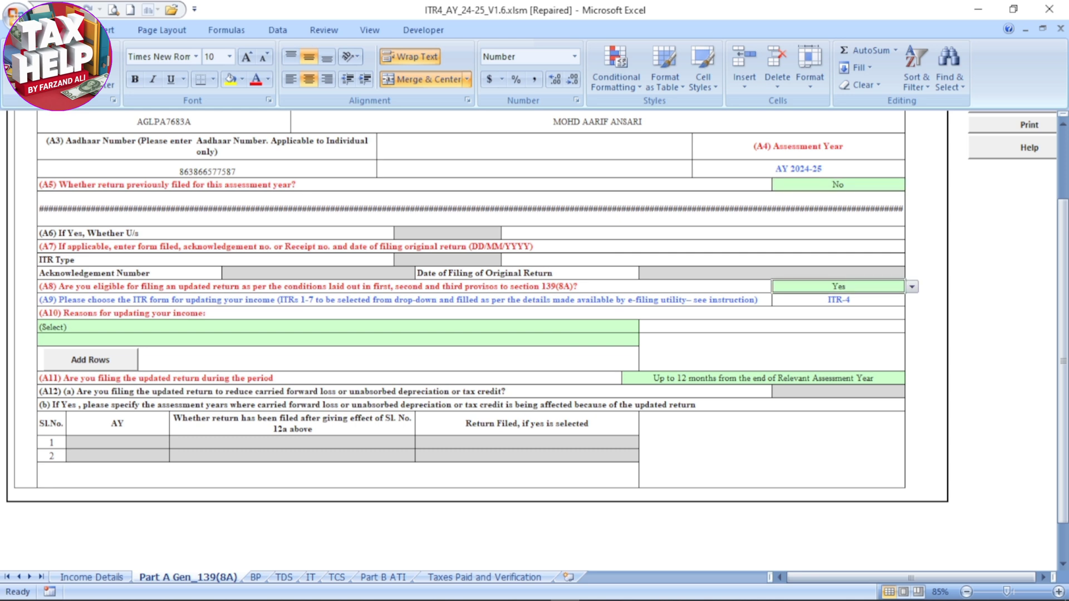
{"action": "left_click", "coordinate": [912, 287]}
{"action": "left_click", "coordinate": [857, 307]}
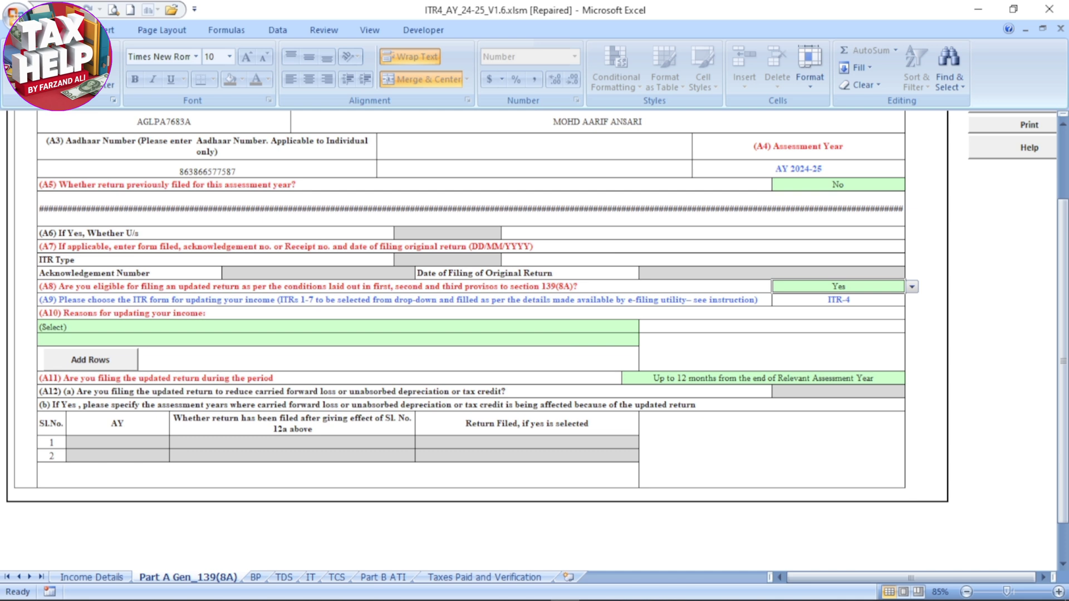
Set the first A10 reason for updating the income to "Return previously not filed"
{"action": "left_click", "coordinate": [338, 327]}
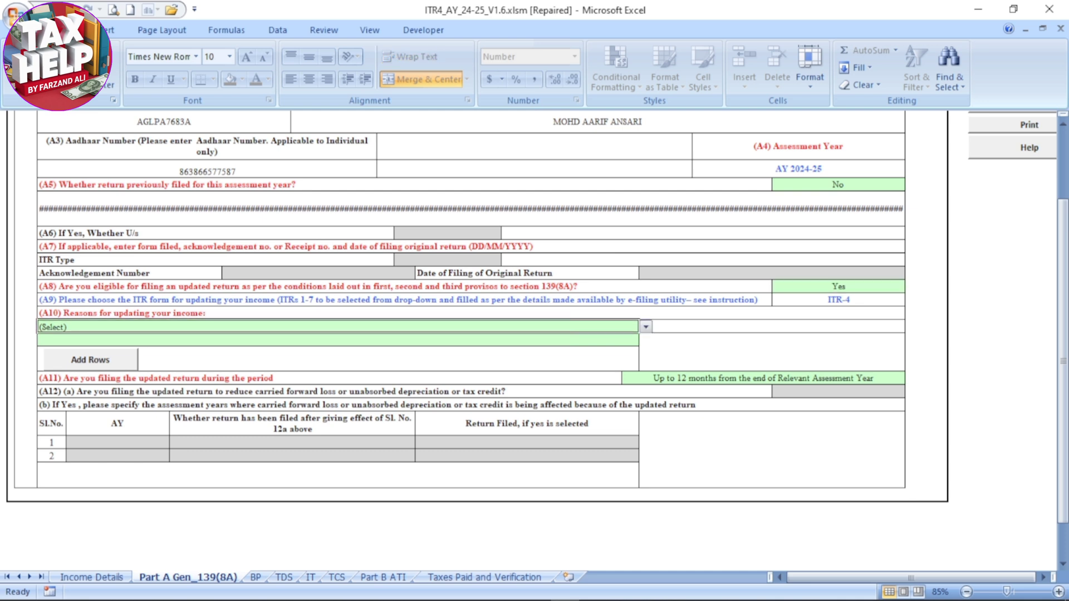
{"action": "key", "text": "alt+Down"}
{"action": "key", "text": "Down"}
{"action": "key", "text": "Up"}
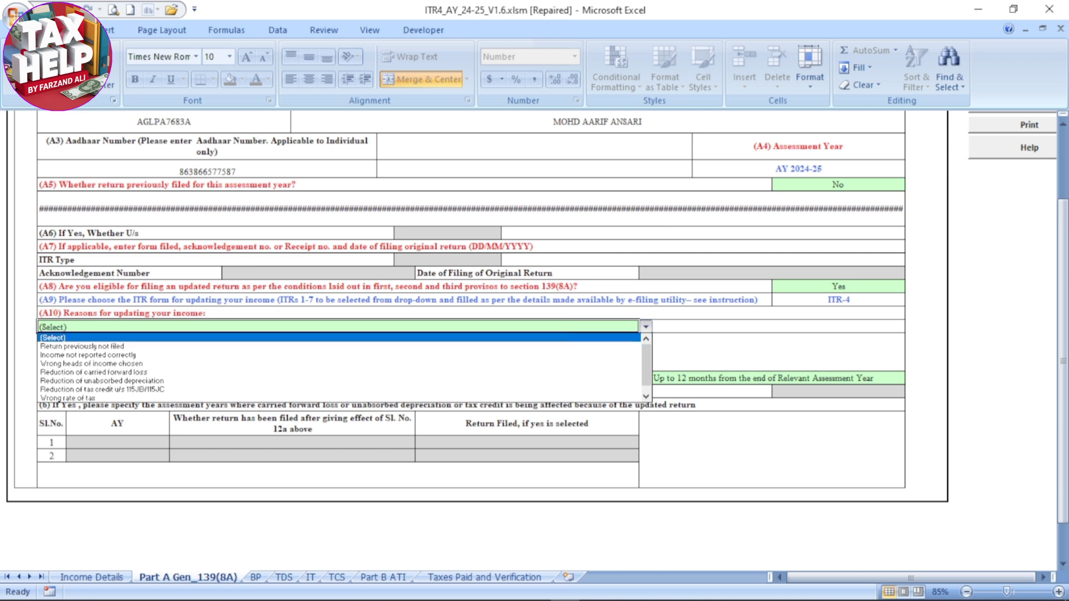
{"action": "key", "text": "Down"}
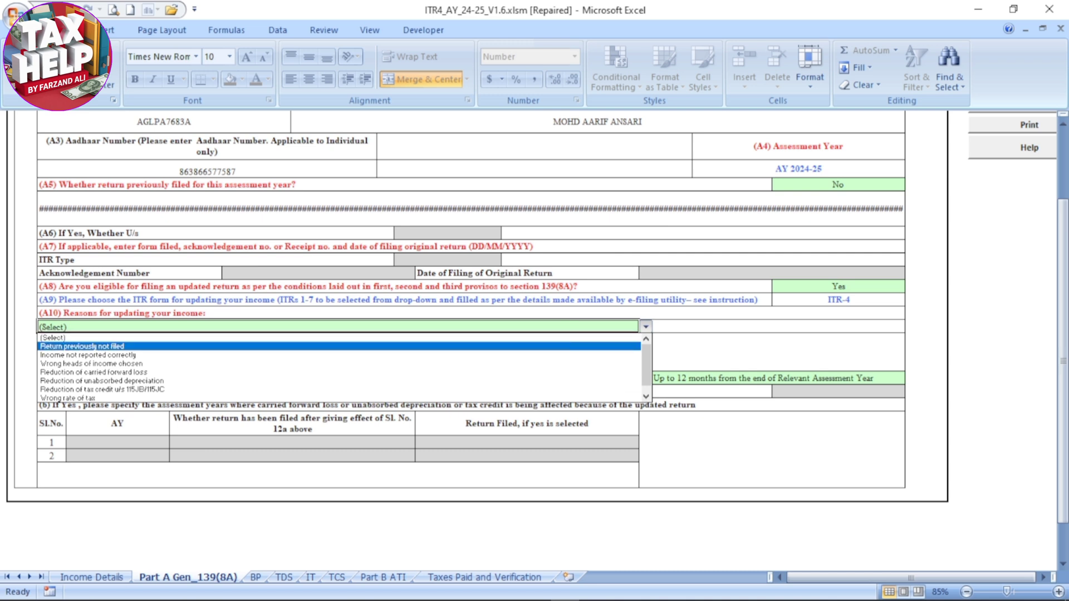
{"action": "key", "text": "Return"}
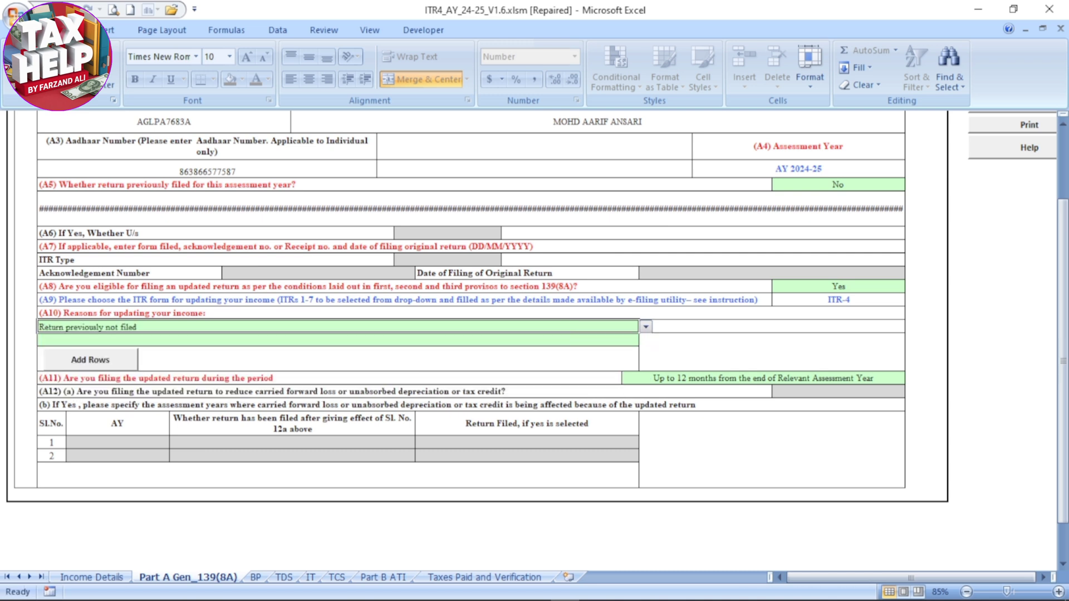
{"action": "left_click", "coordinate": [526, 535]}
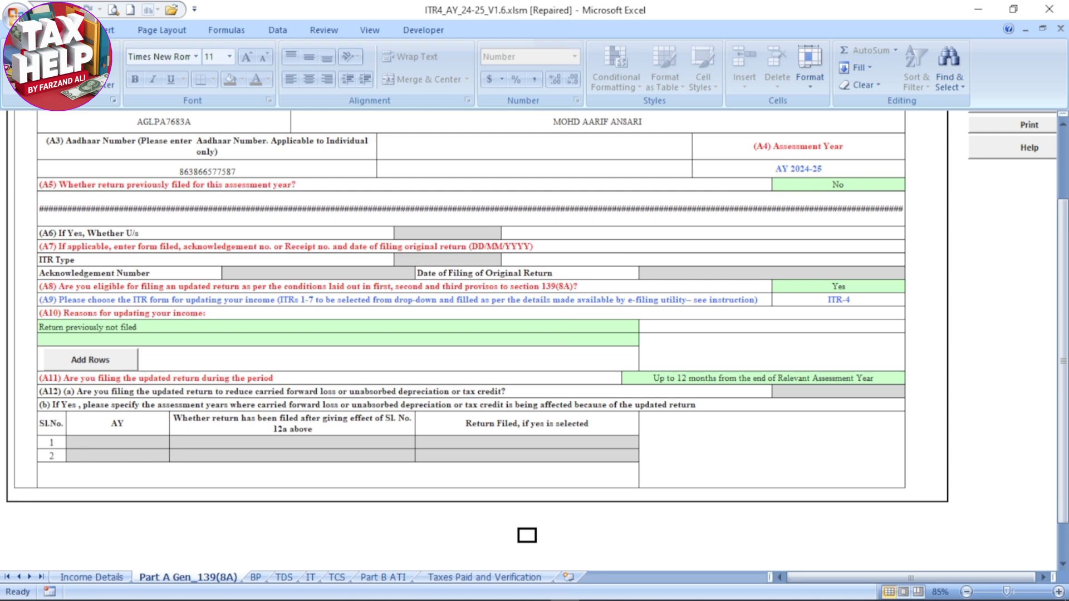
Set the A11 filing period to "Up to 12 months from the end of Relevant Assessment Year" and validate the Part A Gen_139(8A) sheet
{"action": "left_click", "coordinate": [762, 379]}
{"action": "left_click", "coordinate": [912, 379]}
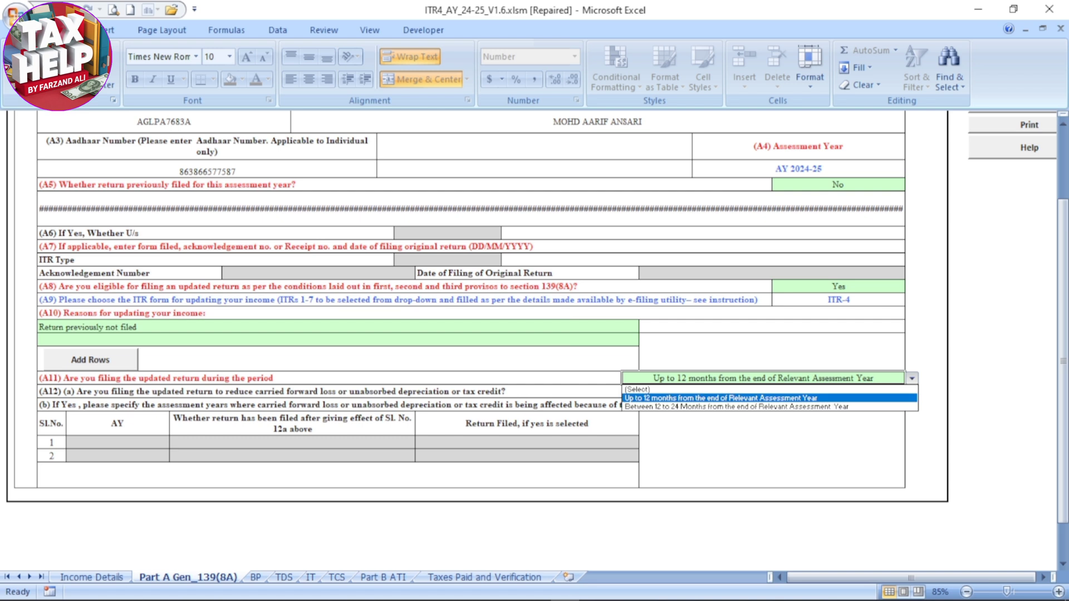
{"action": "left_click", "coordinate": [769, 398]}
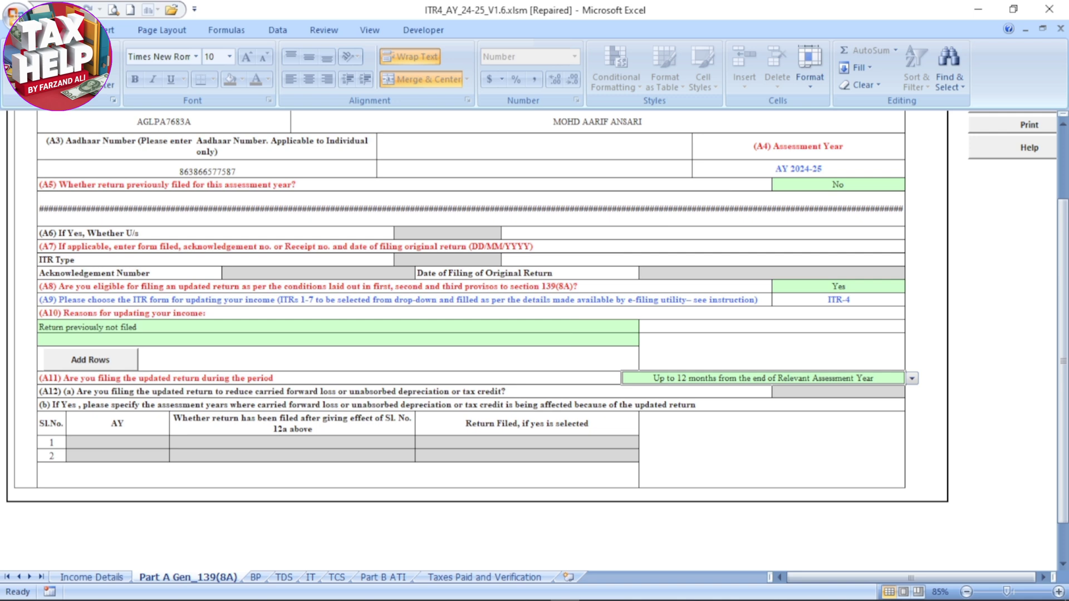
{"action": "scroll", "coordinate": [479, 334], "scroll_direction": "up", "scroll_amount": 3}
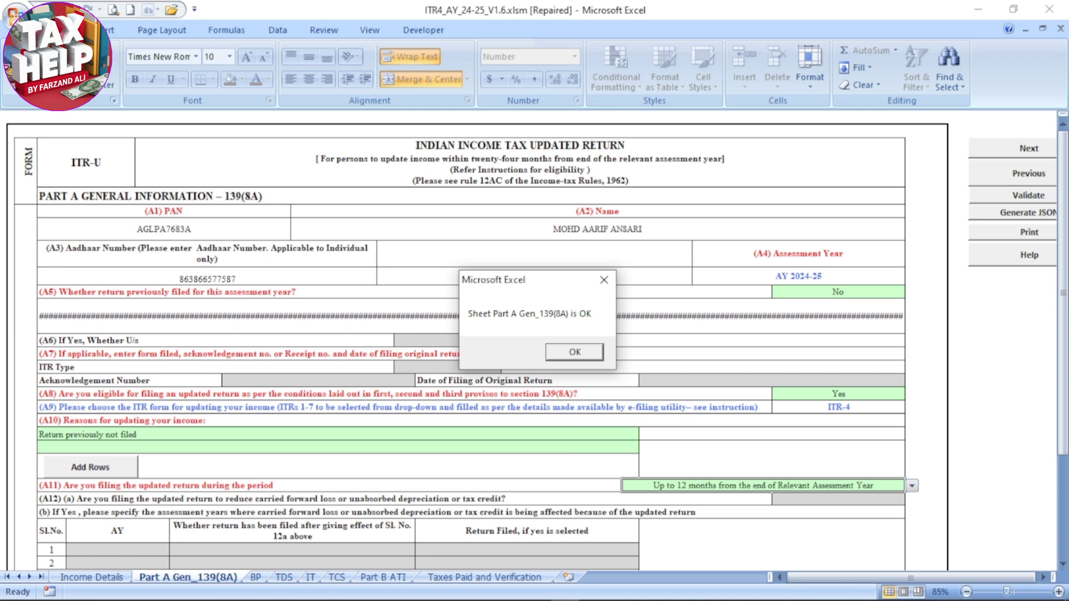
{"action": "key", "text": "Return"}
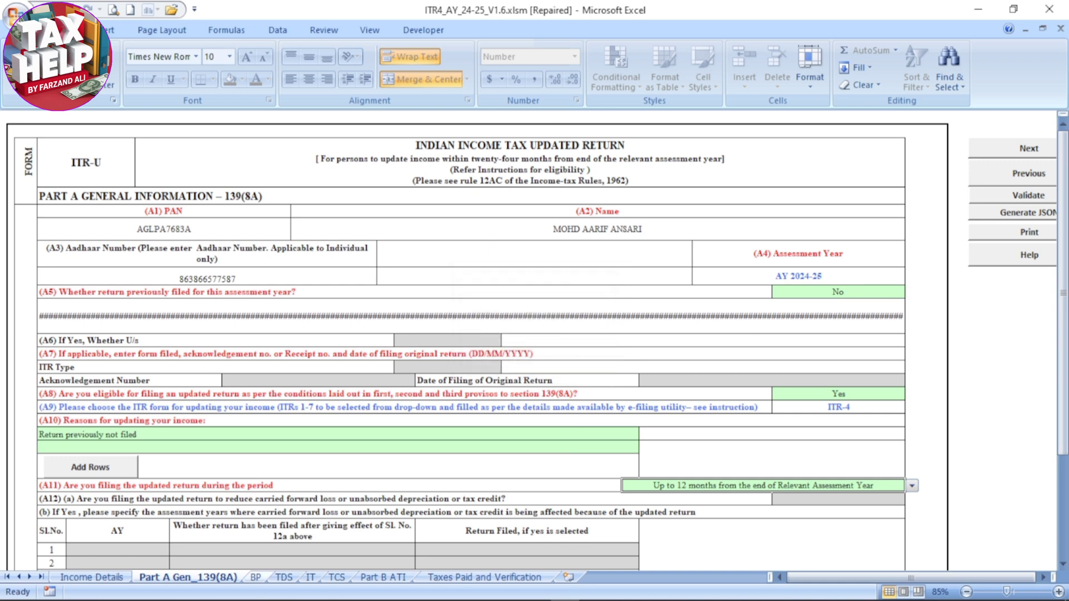
Open Schedule BP and check the business name and business code in the first section 44AD row
{"action": "left_click", "coordinate": [255, 577]}
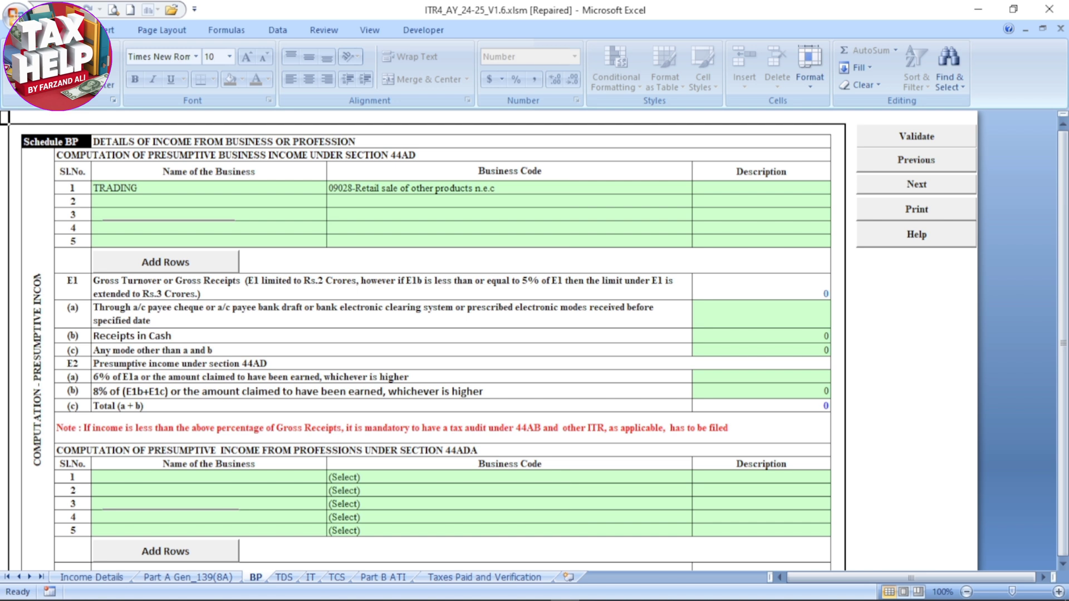
{"action": "left_click", "coordinate": [209, 188]}
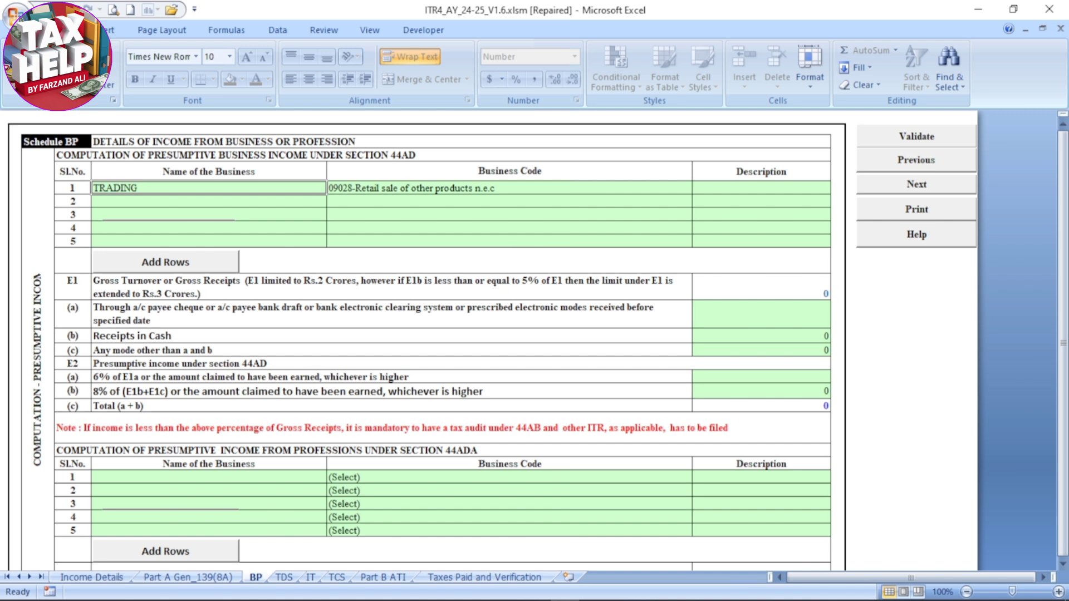
{"action": "left_click", "coordinate": [509, 188]}
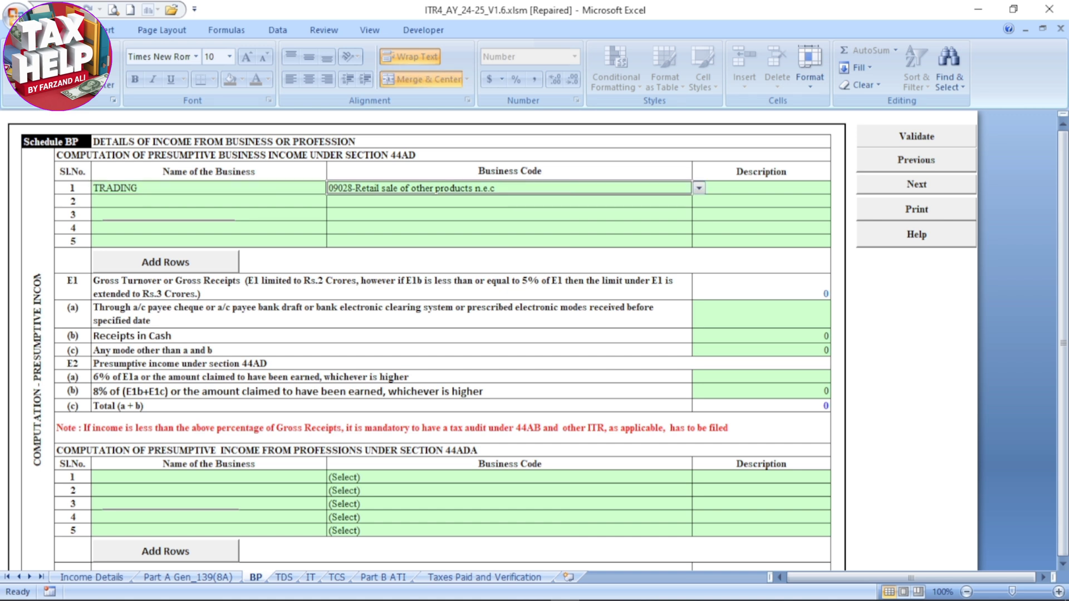
{"action": "key", "text": "alt+Down"}
{"action": "key", "text": "Escape"}
Enter the section 44AD gross turnover as 1848650 through bank or electronic modes and 136950 as receipts in cash
{"action": "left_click", "coordinate": [761, 314]}
{"action": "type", "text": "1"}
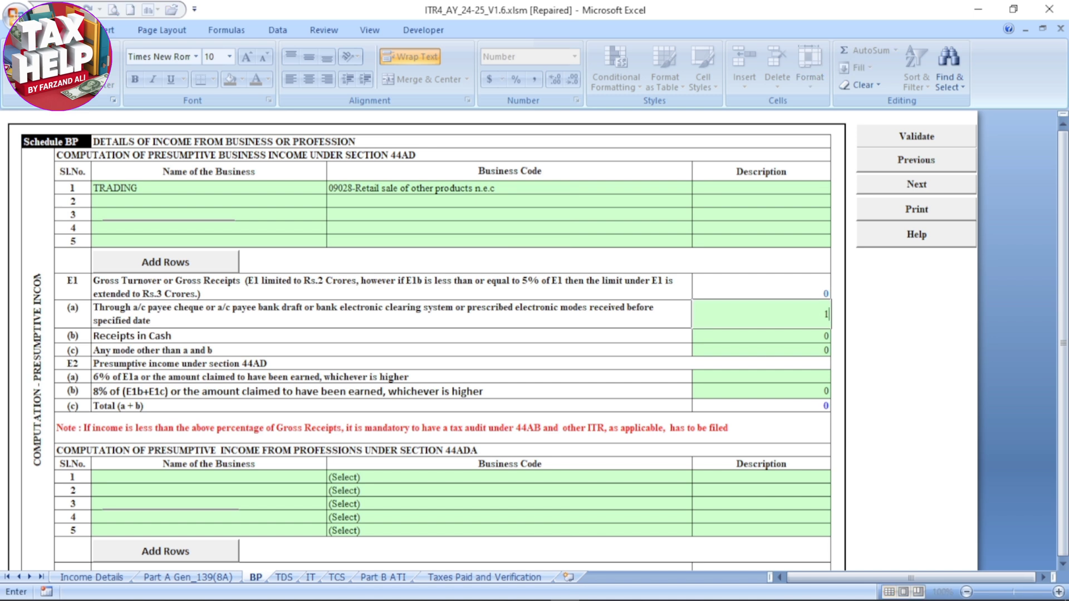
{"action": "type", "text": "848650"}
{"action": "key", "text": "Return"}
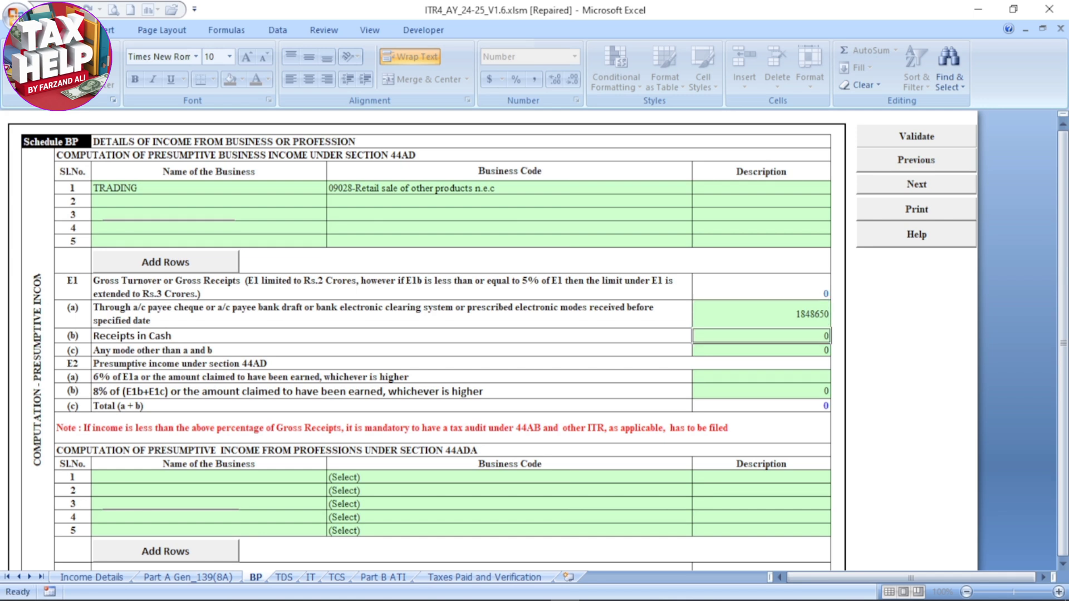
{"action": "type", "text": "136950"}
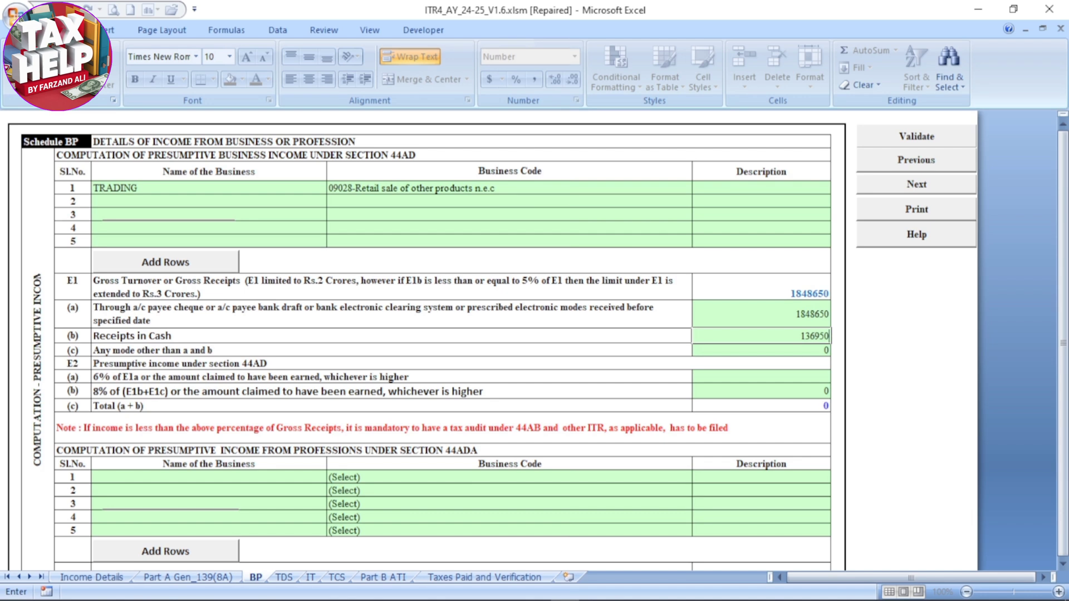
{"action": "key", "text": "Return"}
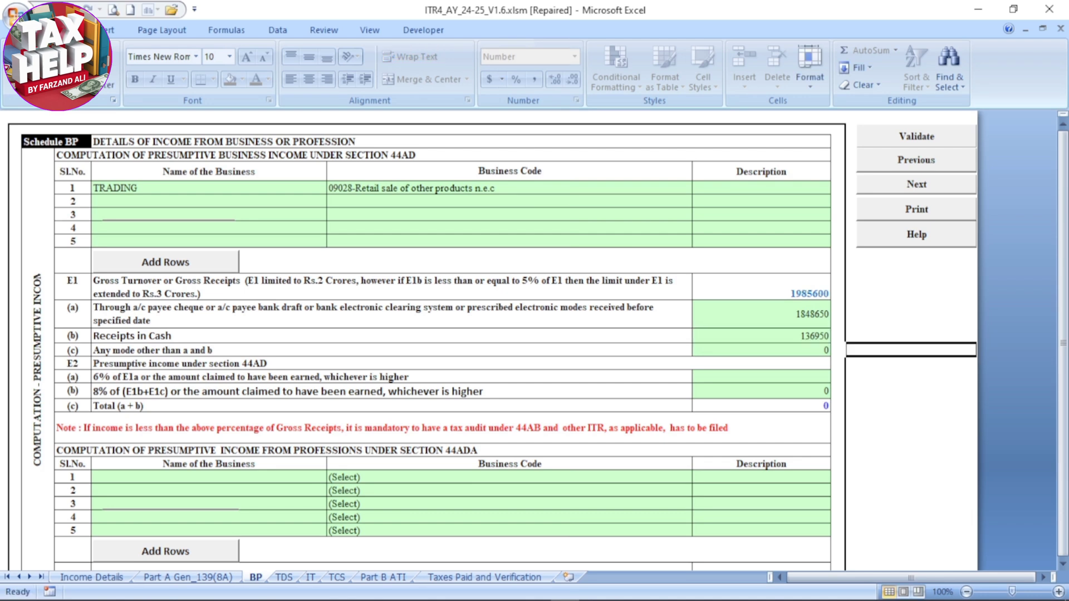
Enter the section 44AD presumptive income as 456200 for the 6% line and 28000 for the 8% line
{"action": "left_click", "coordinate": [761, 377]}
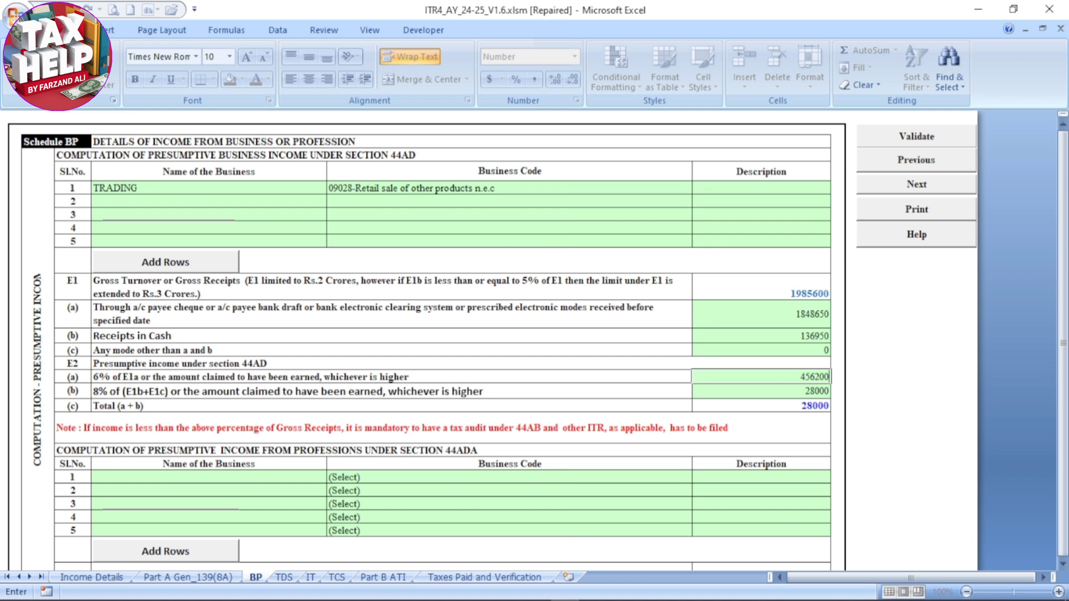
{"action": "left_click", "coordinate": [390, 391]}
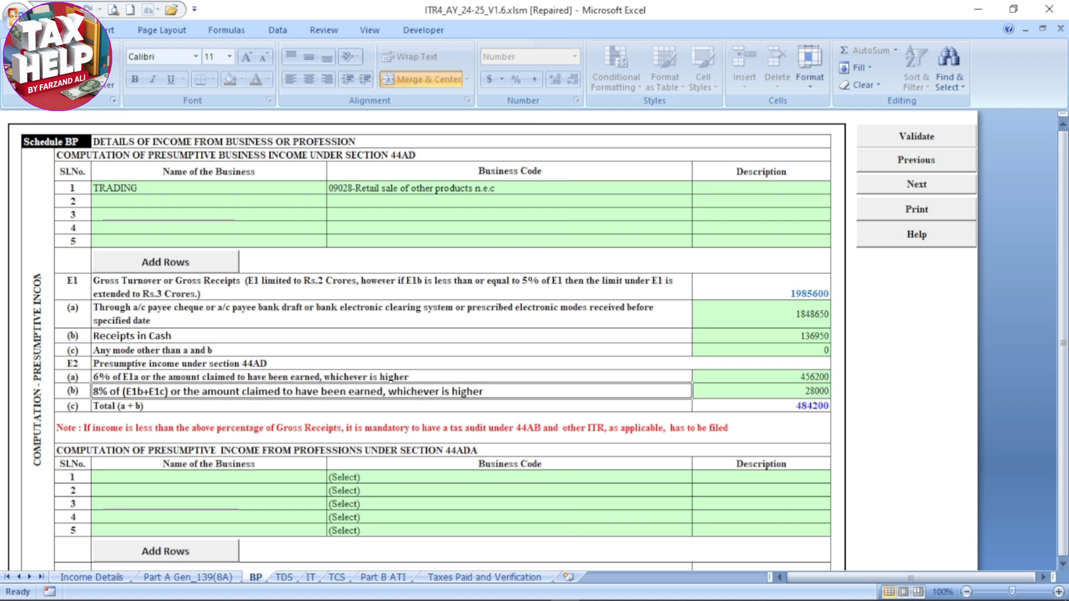
{"action": "scroll", "coordinate": [423, 340], "scroll_direction": "down", "scroll_amount": 1}
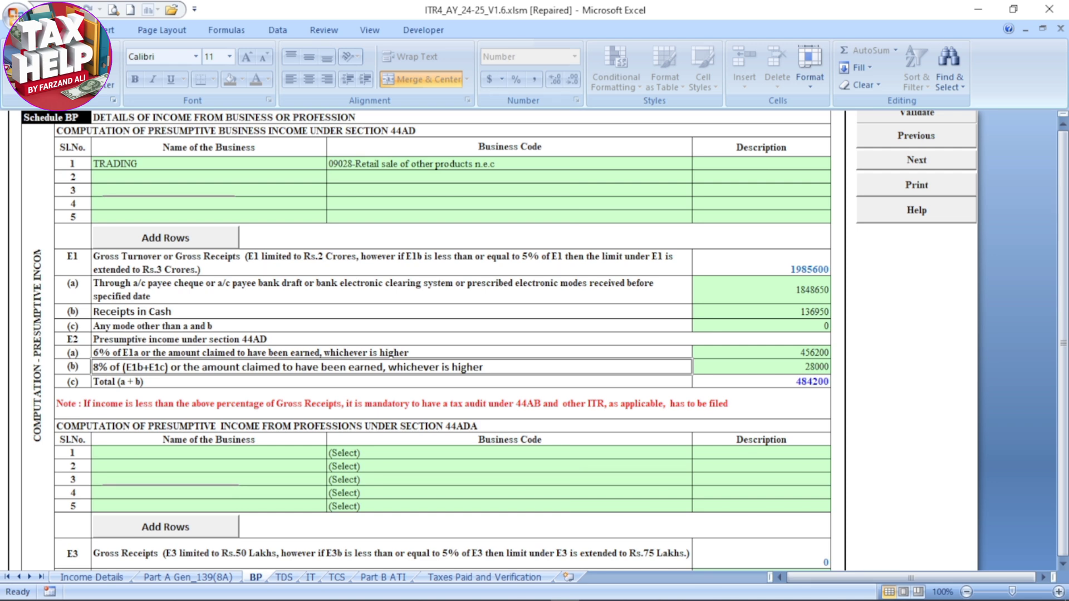
{"action": "scroll", "coordinate": [423, 339], "scroll_direction": "down", "scroll_amount": 8}
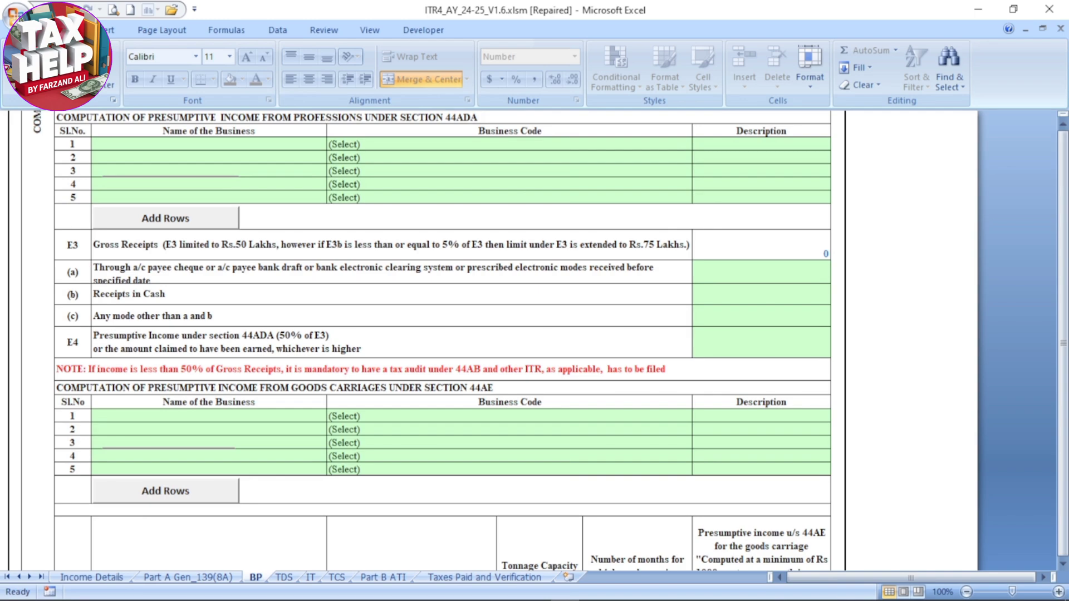
Set the E18 fixed assets to 150000 in the financial particulars of Schedule BP
{"action": "scroll", "coordinate": [423, 339], "scroll_direction": "down", "scroll_amount": 18}
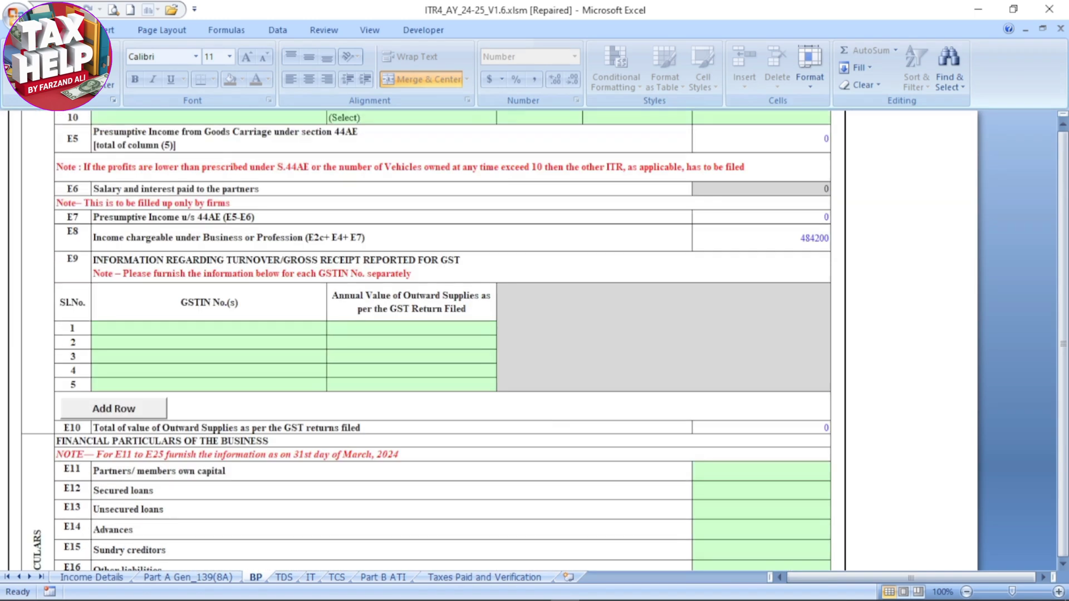
{"action": "scroll", "coordinate": [423, 339], "scroll_direction": "down", "scroll_amount": 18}
{"action": "scroll", "coordinate": [423, 339], "scroll_direction": "up", "scroll_amount": 20}
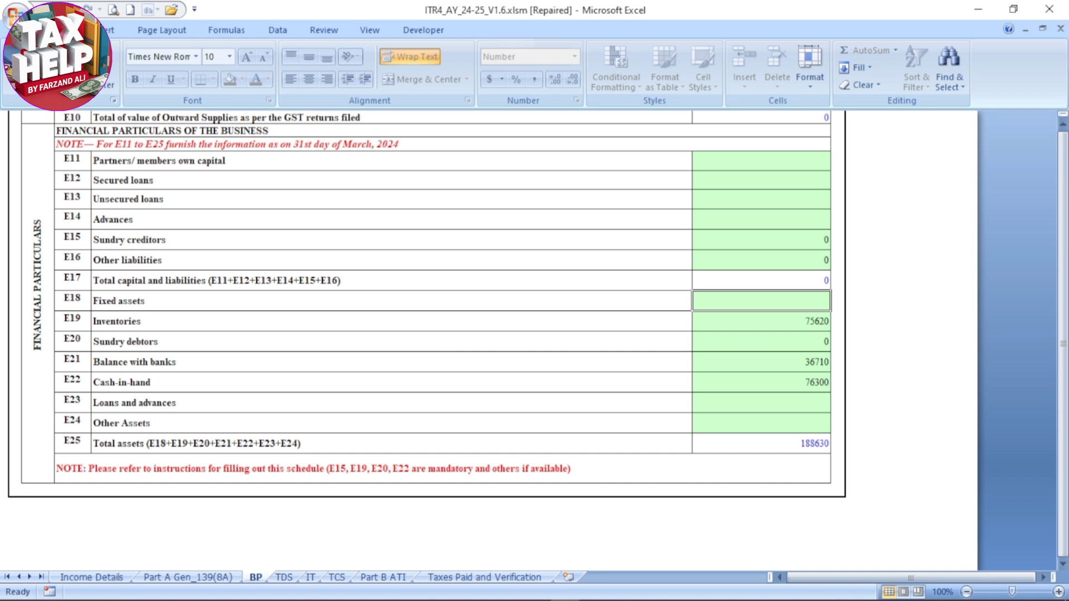
{"action": "type", "text": "150000"}
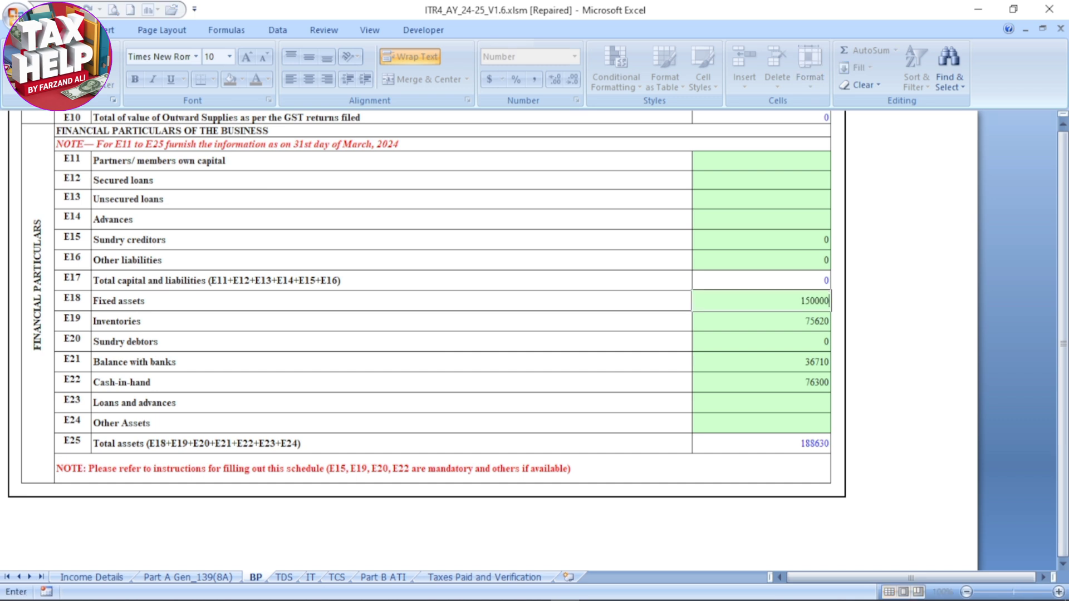
{"action": "key", "text": "Return"}
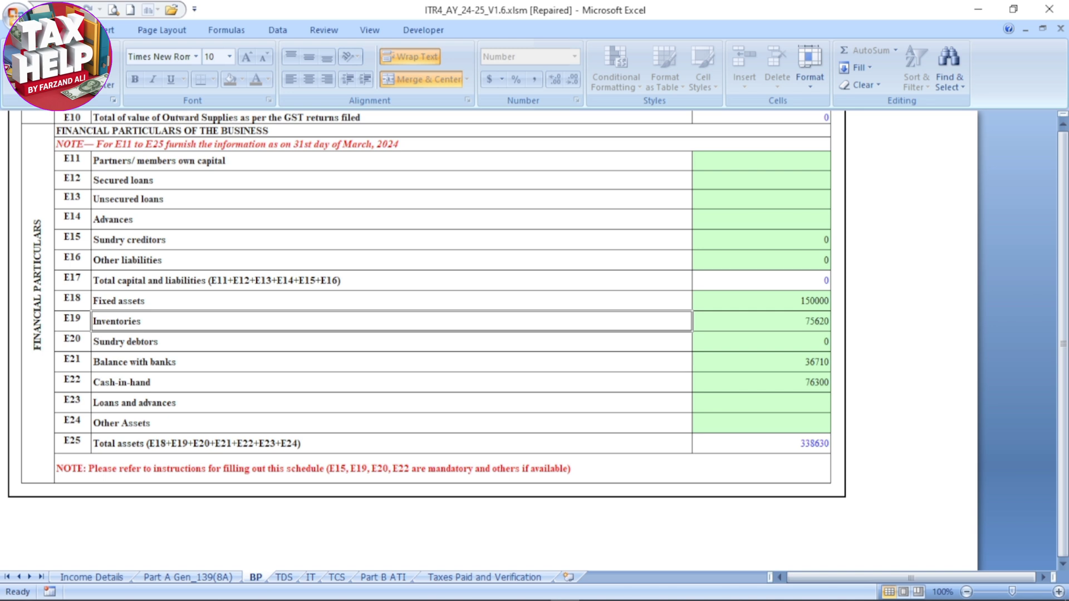
Set the E11 partners/members own capital to 338630 and validate Schedule BP
{"action": "left_click", "coordinate": [761, 161]}
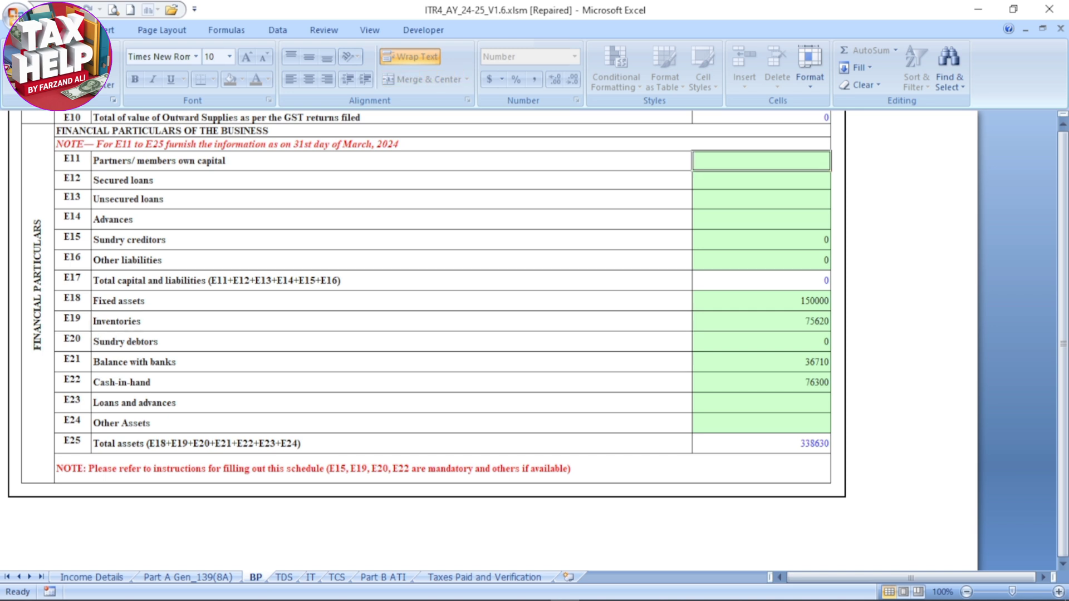
{"action": "type", "text": "338630"}
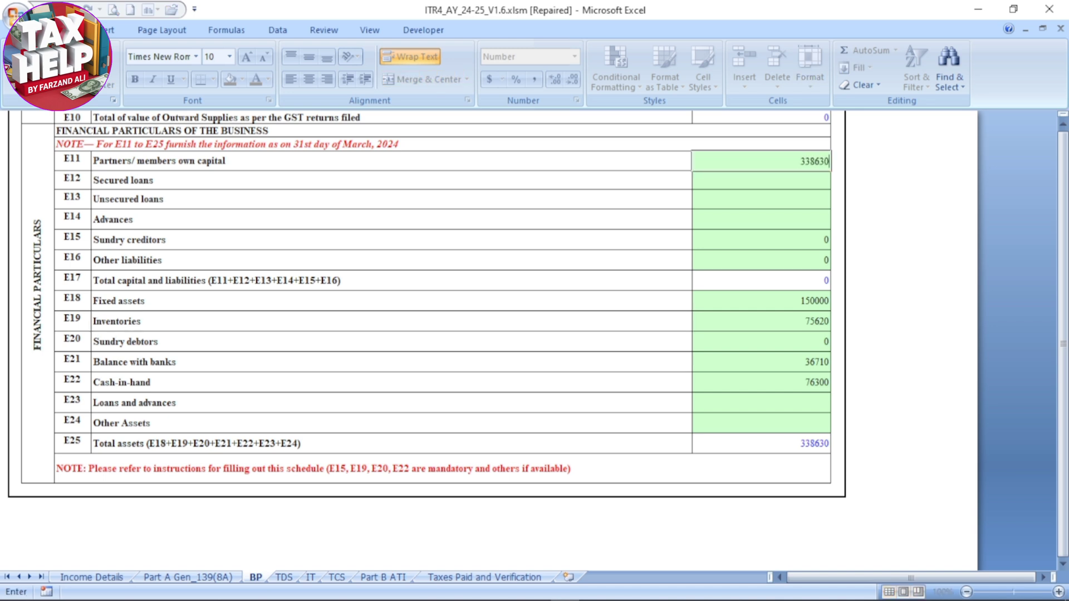
{"action": "left_click", "coordinate": [391, 383]}
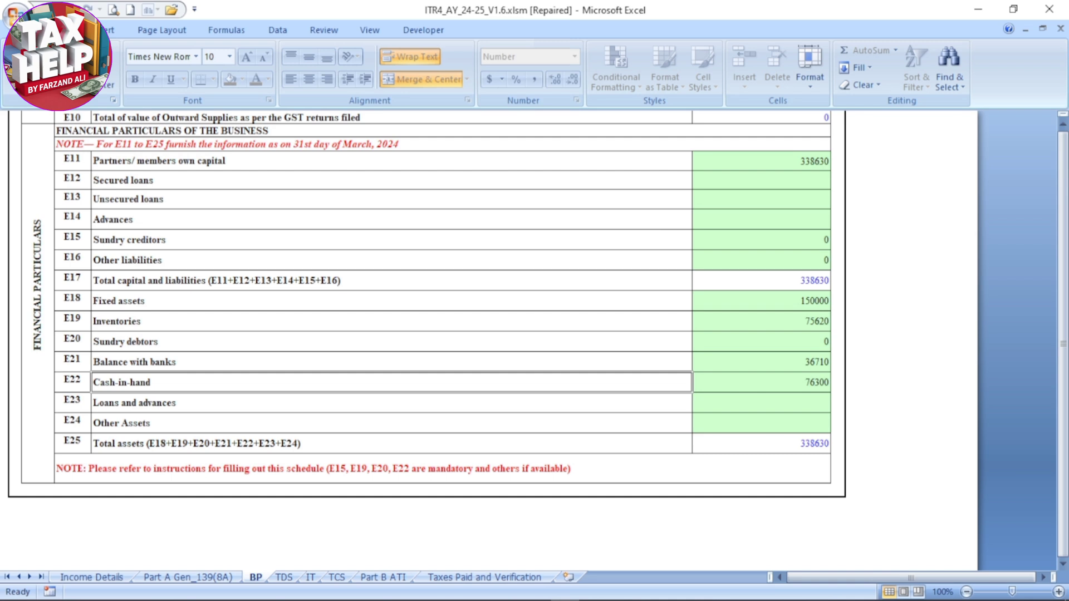
{"action": "scroll", "coordinate": [427, 341], "scroll_direction": "up", "scroll_amount": 20}
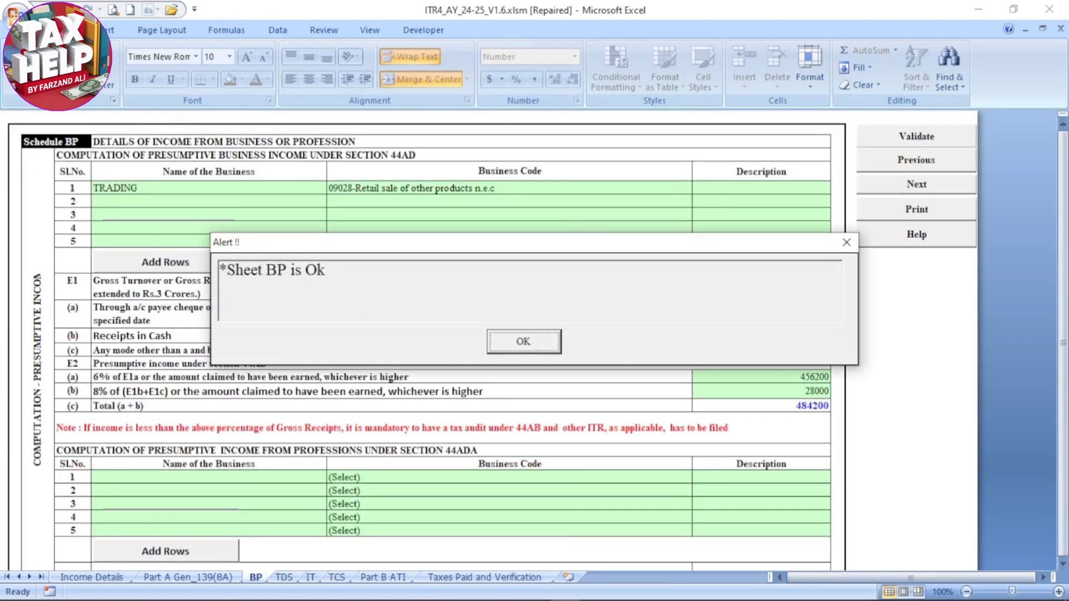
{"action": "key", "text": "Return"}
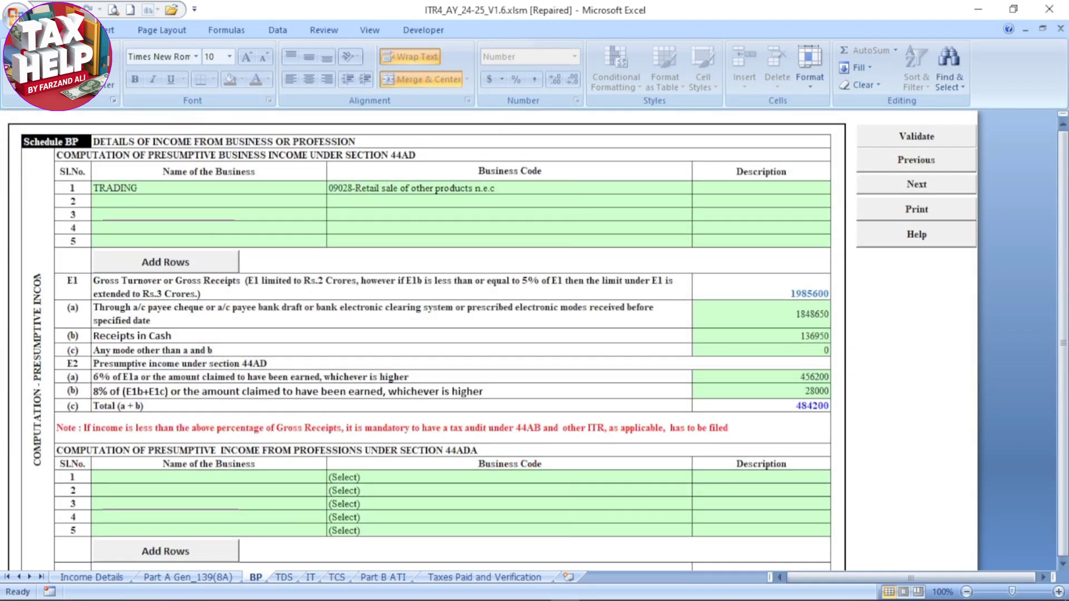
Look through the TDS, IT and TCS schedules and dismiss their verification alerts
{"action": "key", "text": "ctrl+Page_Down"}
{"action": "key", "text": "Return"}
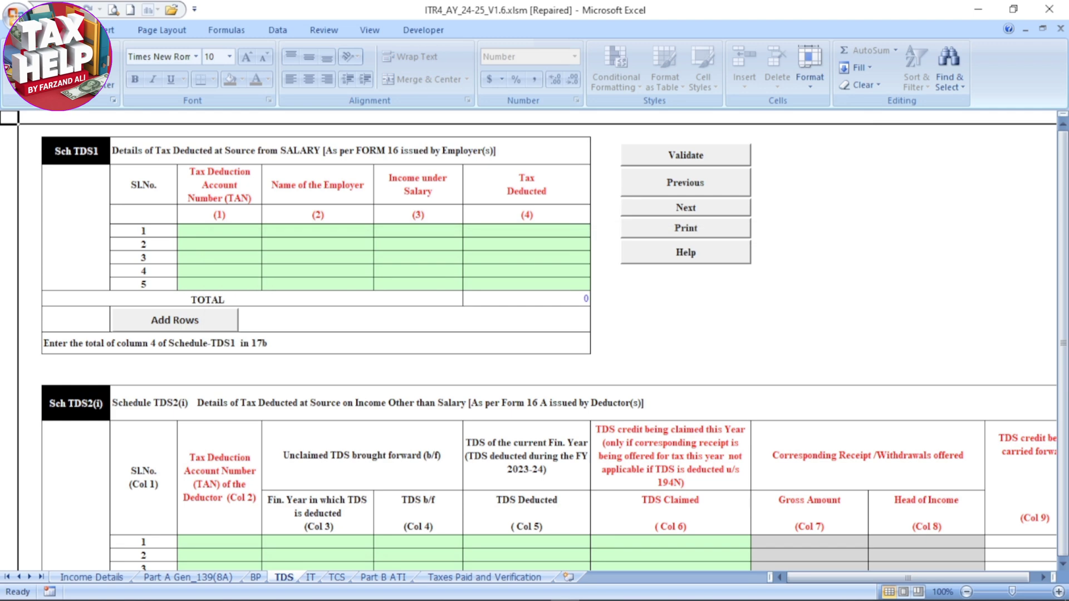
{"action": "scroll", "coordinate": [528, 341], "scroll_direction": "down", "scroll_amount": 2}
{"action": "key", "text": "ctrl+Page_Down"}
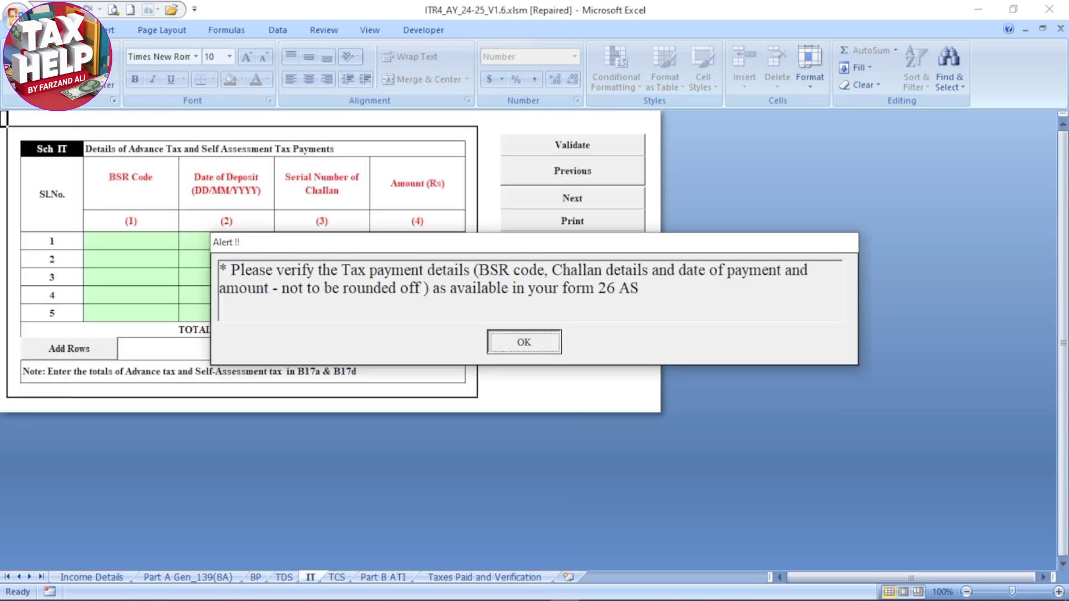
{"action": "key", "text": "Return"}
{"action": "key", "text": "Return"}
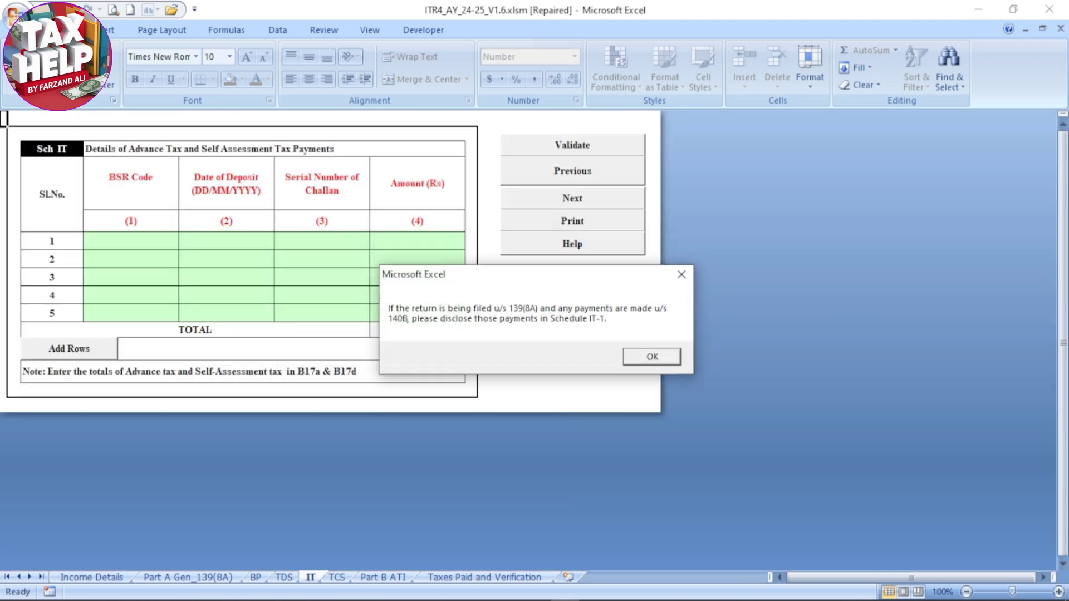
{"action": "key", "text": "Return"}
{"action": "key", "text": "ctrl+Page_Down"}
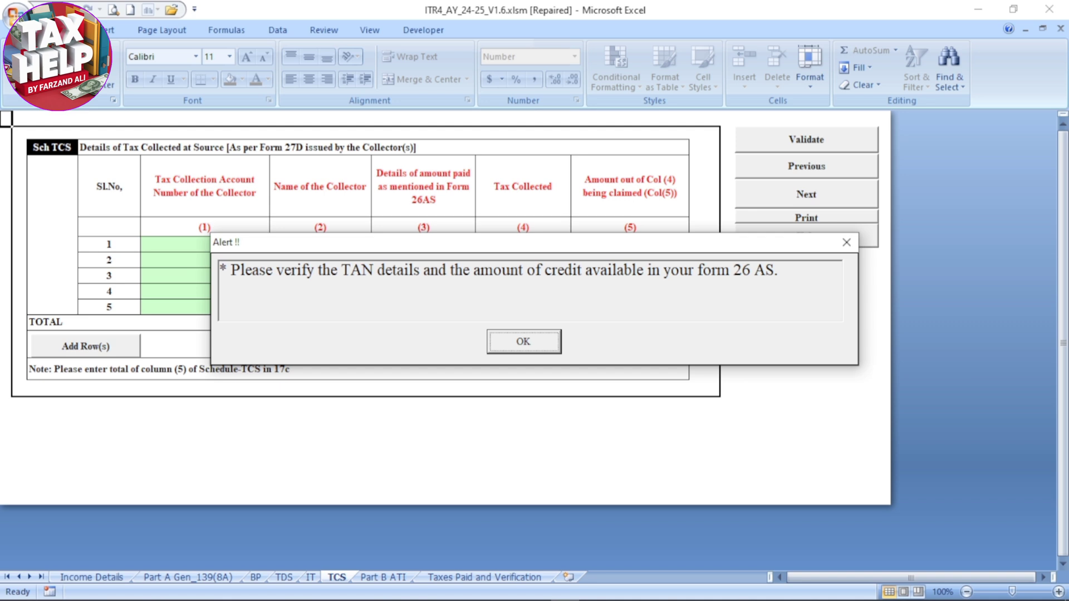
{"action": "key", "text": "Return"}
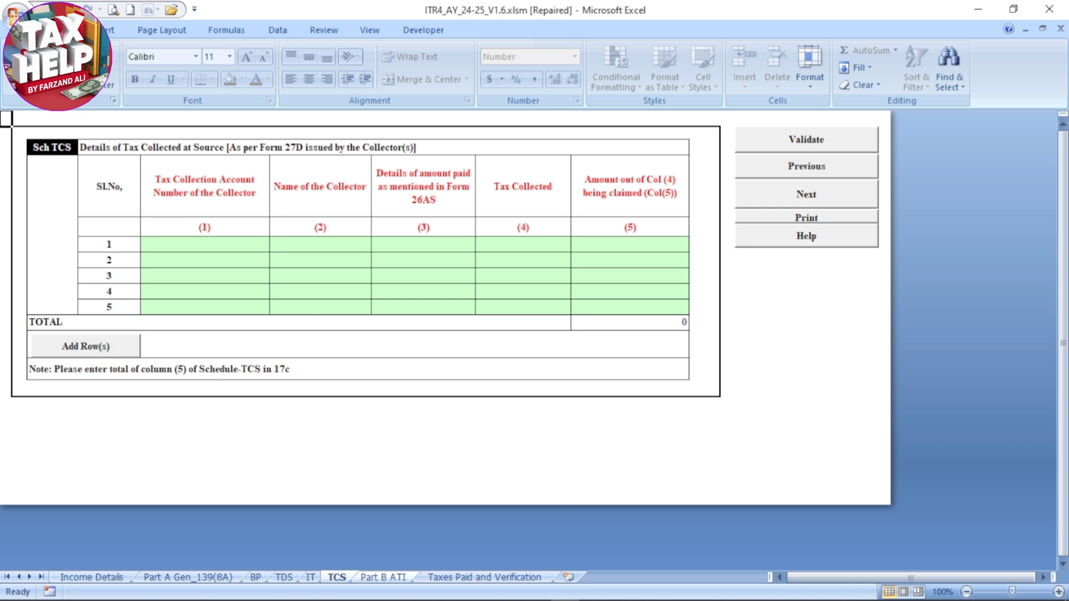
Open Part B ATI and enter 484200 as the additional income from business or profession
{"action": "key", "text": "ctrl+Page_Down"}
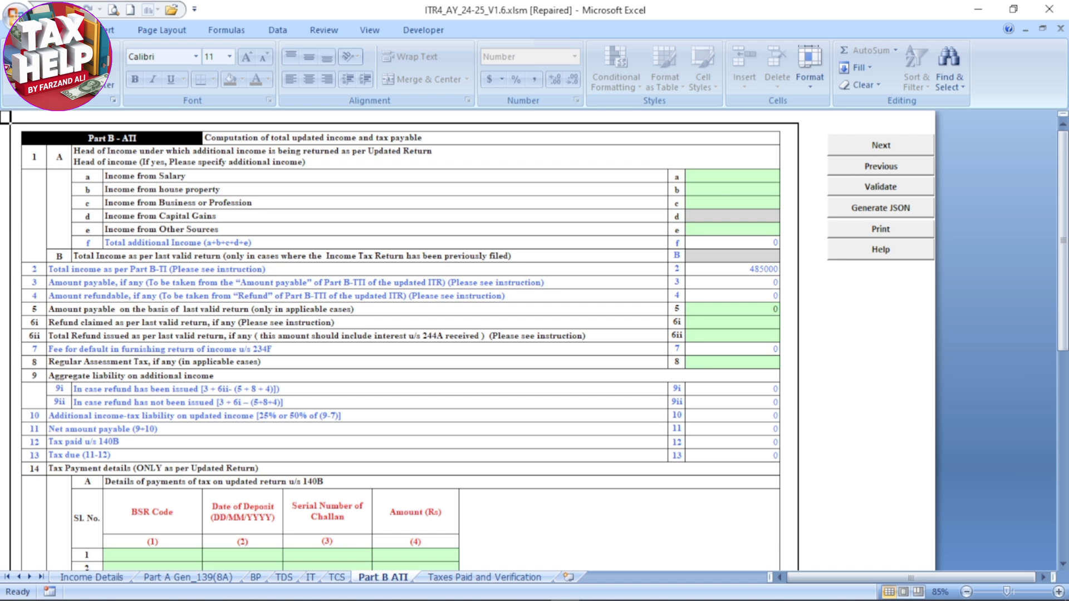
{"action": "left_click", "coordinate": [731, 189]}
{"action": "left_click", "coordinate": [732, 202]}
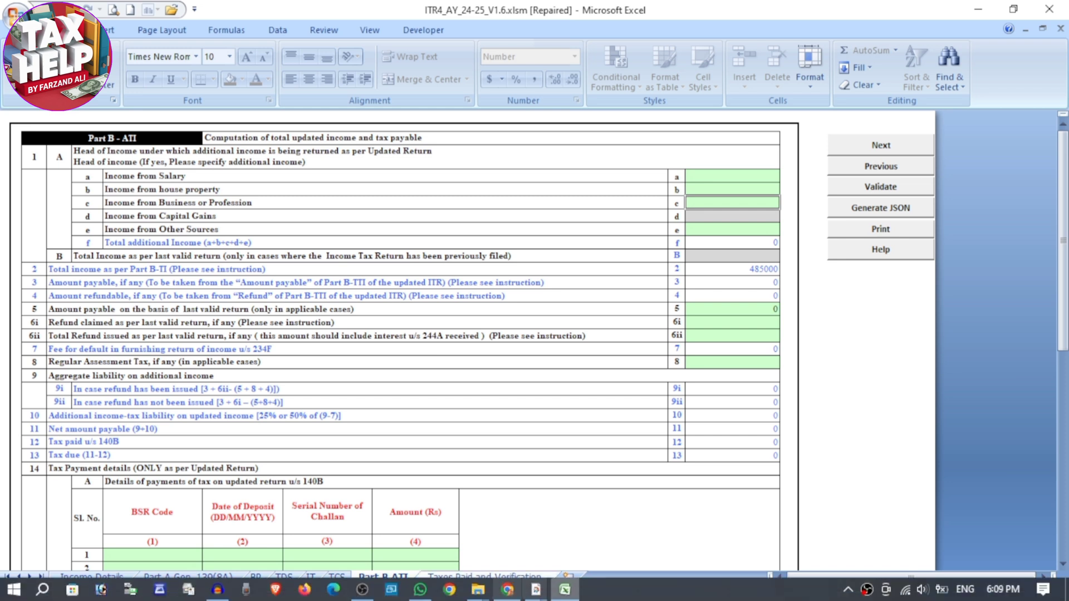
{"action": "type", "text": "484,200"}
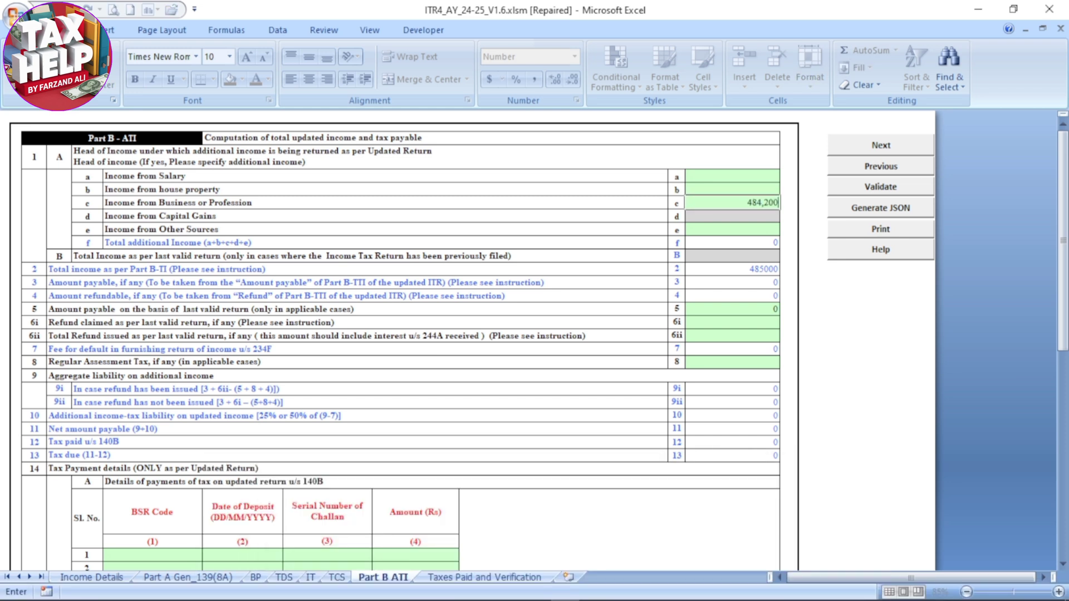
{"action": "key", "text": "Tab"}
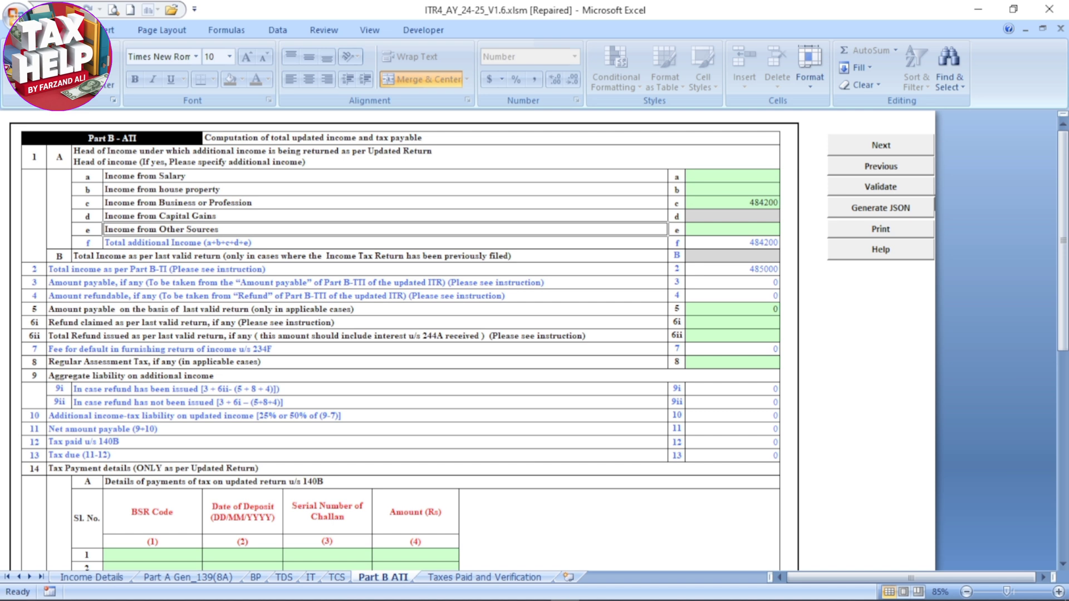
Enter 795 as the additional income from other sources in Part B ATI
{"action": "key", "text": "Tab"}
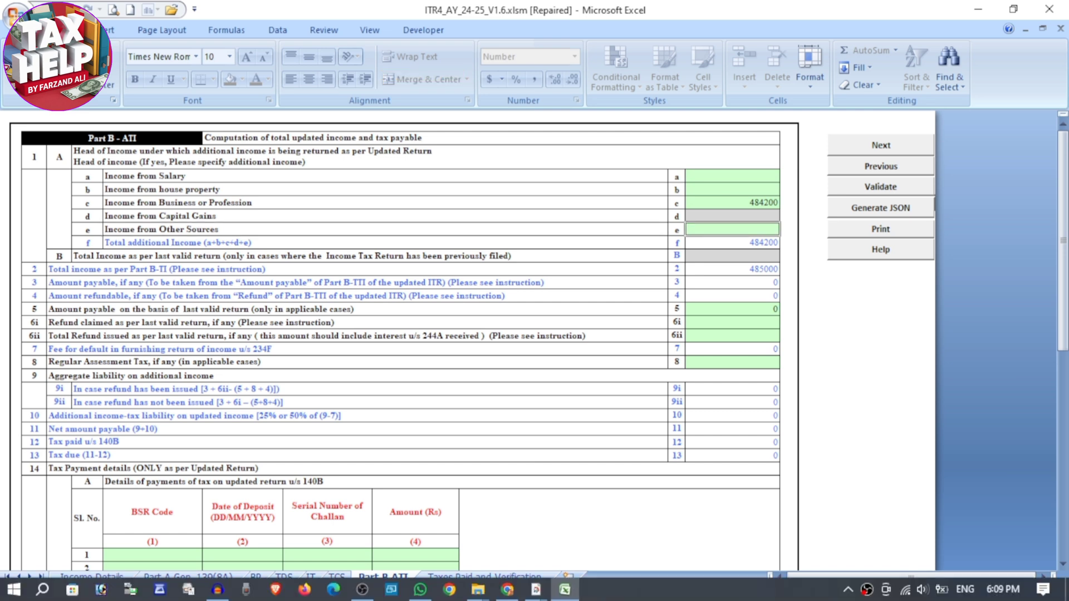
{"action": "left_click", "coordinate": [536, 589]}
{"action": "key", "text": "Escape"}
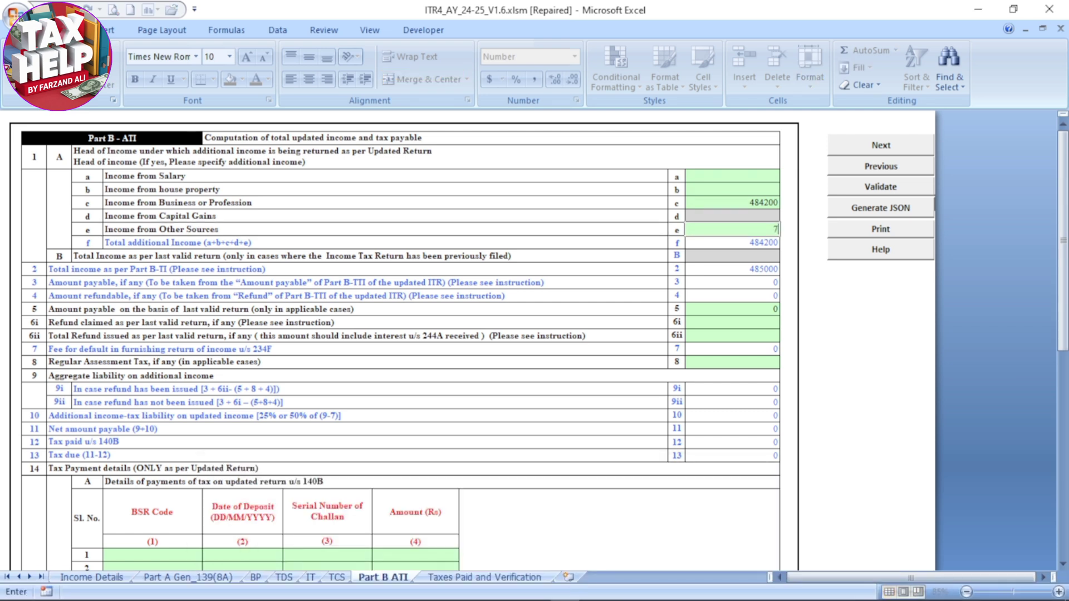
{"action": "type", "text": "795"}
{"action": "key", "text": "Tab"}
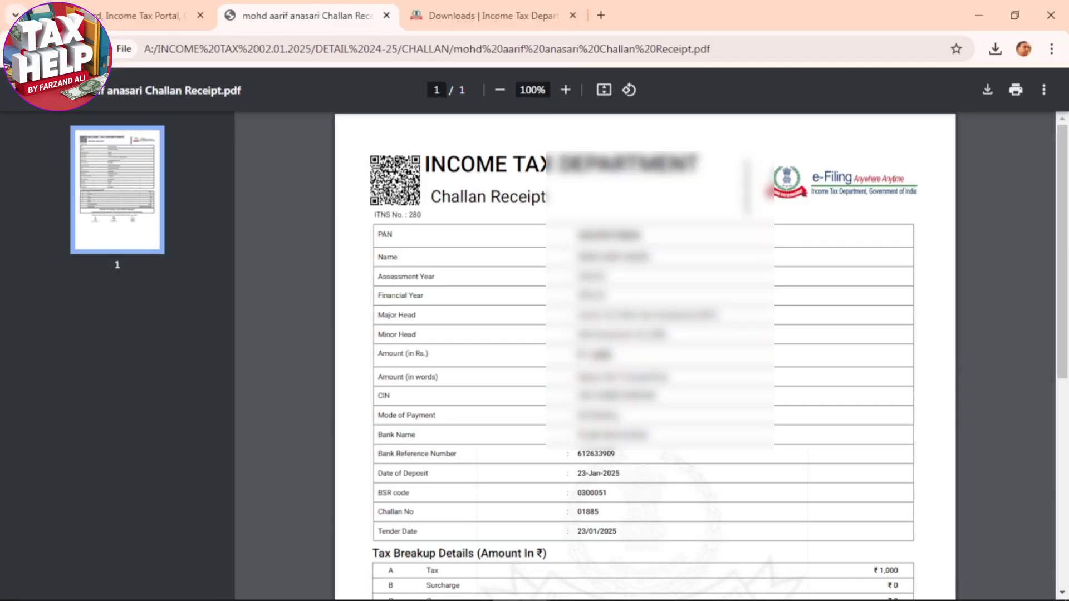
In the first section 140B payment row, enter BSR code 0300051 from the challan receipt and deposit date 23/01/2025
{"action": "scroll", "coordinate": [646, 356], "scroll_direction": "down", "scroll_amount": 2}
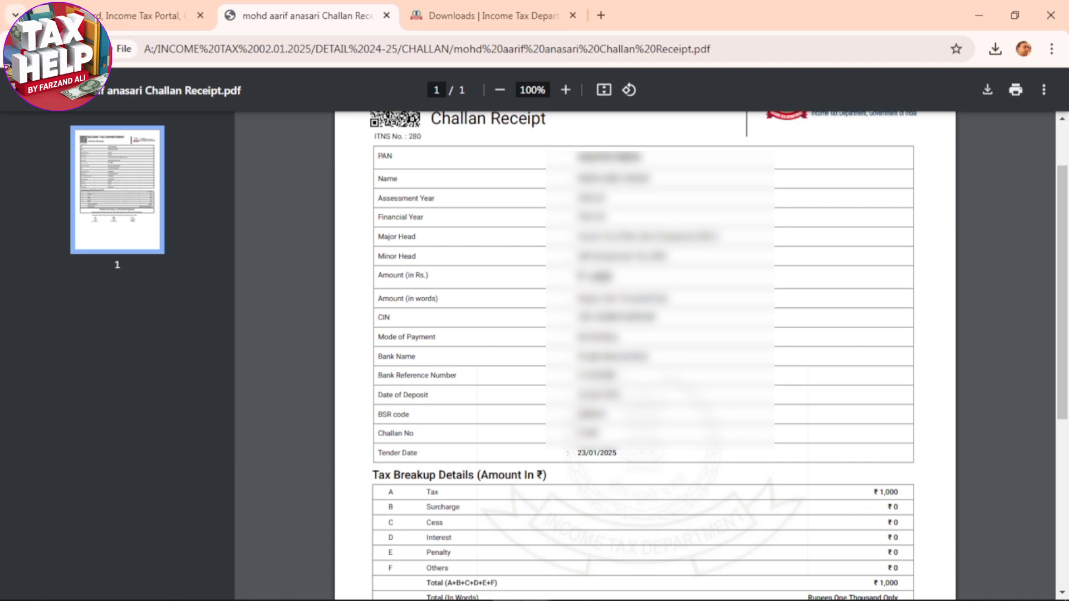
{"action": "scroll", "coordinate": [646, 356], "scroll_direction": "down", "scroll_amount": 2}
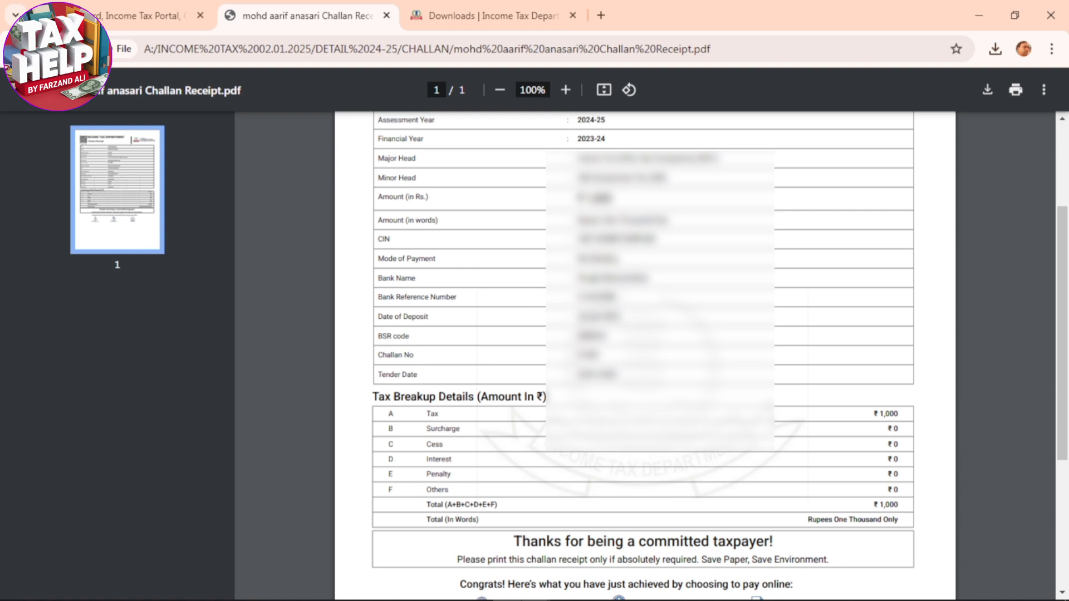
{"action": "key", "text": "alt+Tab"}
{"action": "type", "text": "0300051"}
{"action": "key", "text": "Tab"}
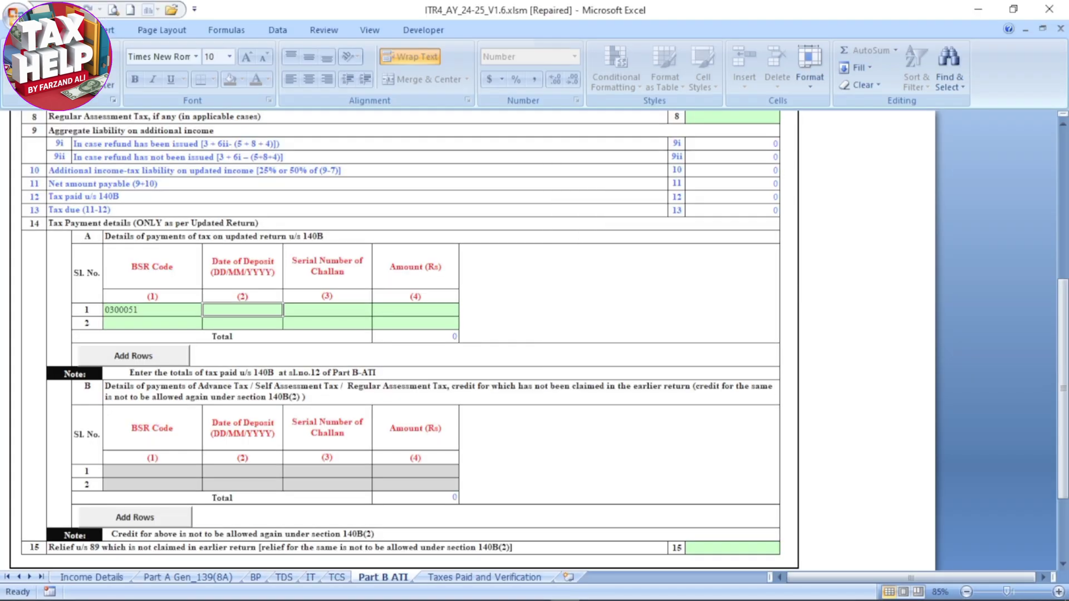
{"action": "key", "text": "F2"}
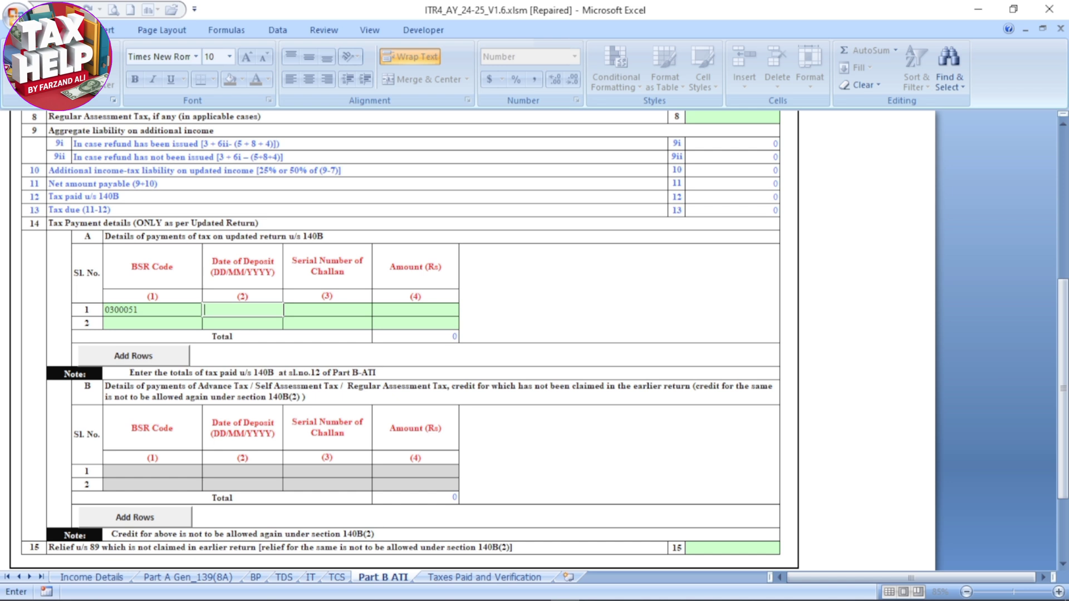
{"action": "type", "text": "23/01/2025"}
{"action": "key", "text": "Tab"}
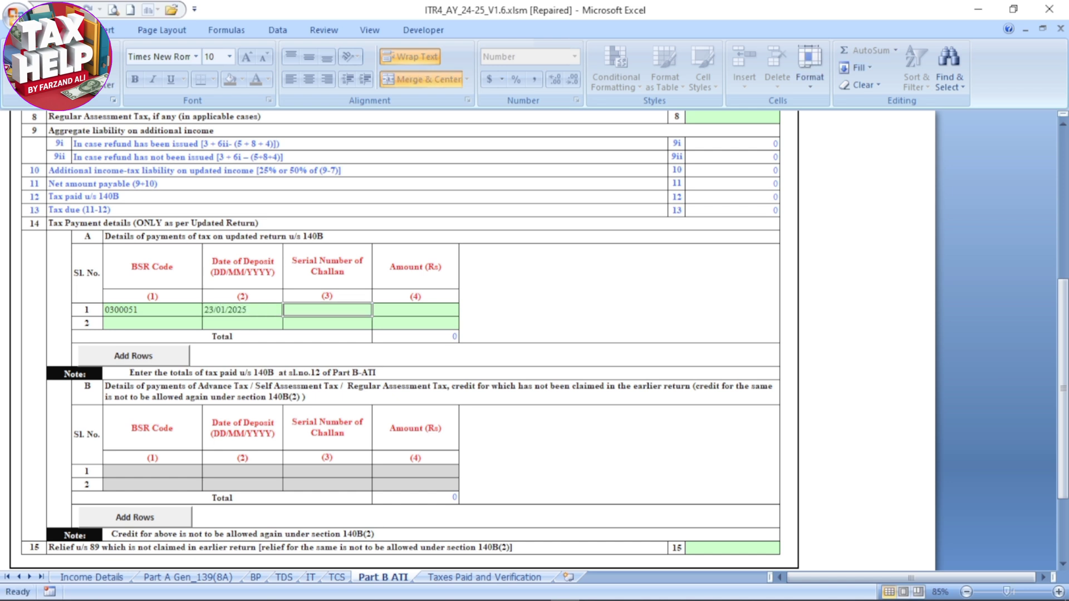
Complete the first section 140B payment row with the challan serial number from the receipt and an amount of 1000
{"action": "left_click", "coordinate": [508, 589]}
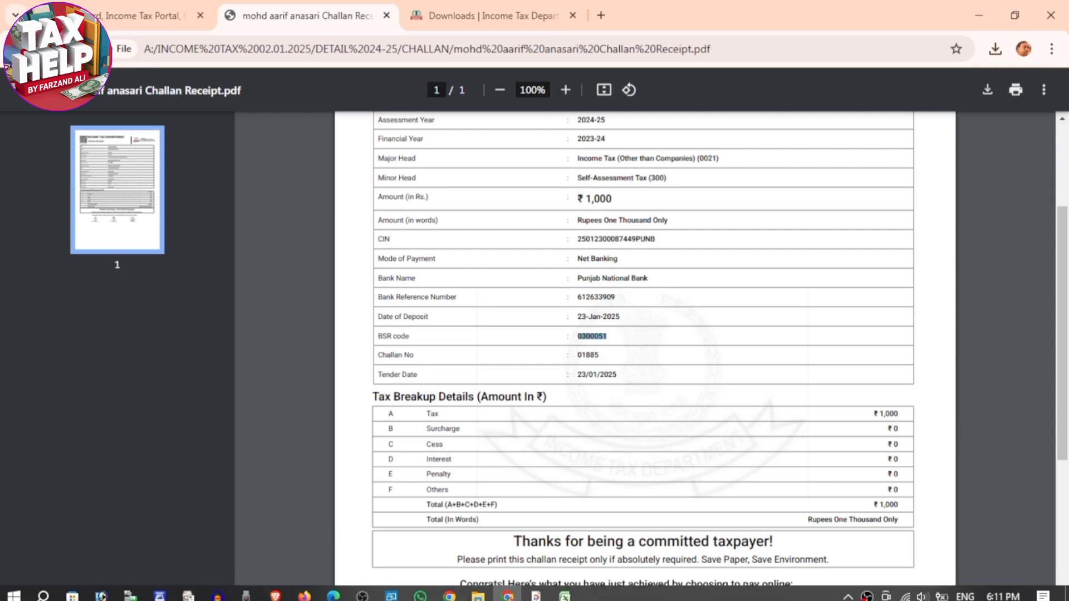
{"action": "left_click_drag", "start_coordinate": [578, 355], "coordinate": [600, 355]}
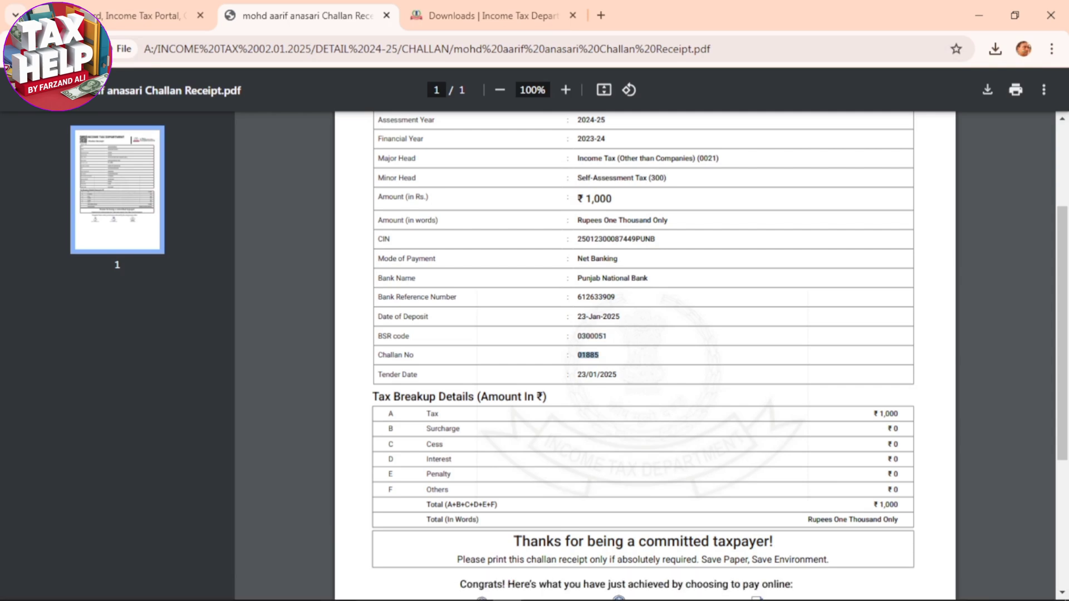
{"action": "left_click", "coordinate": [560, 589]}
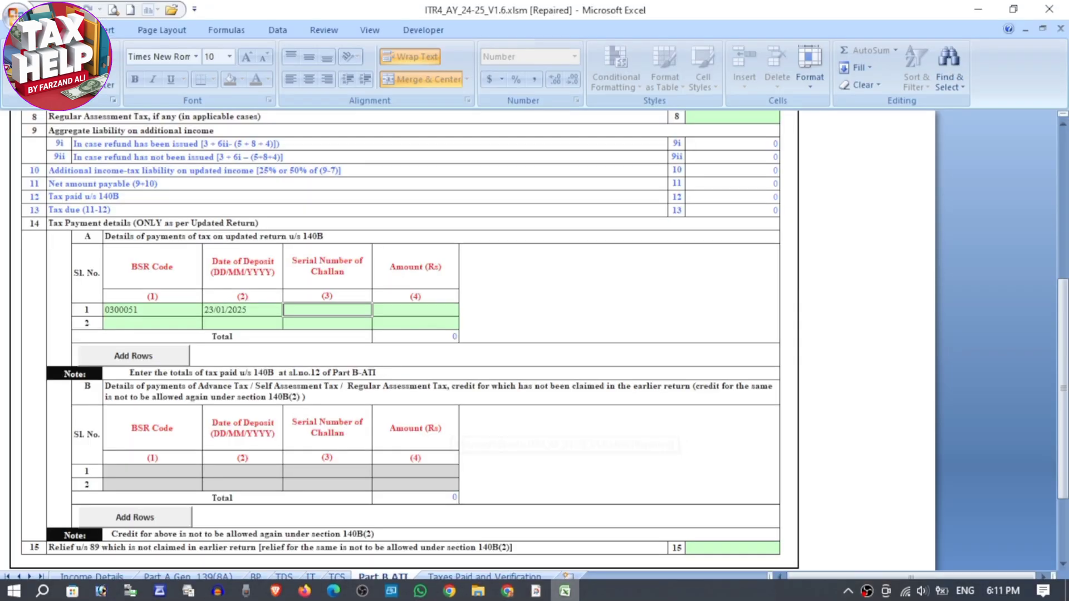
{"action": "double_click", "coordinate": [327, 310]}
{"action": "key", "text": "Tab"}
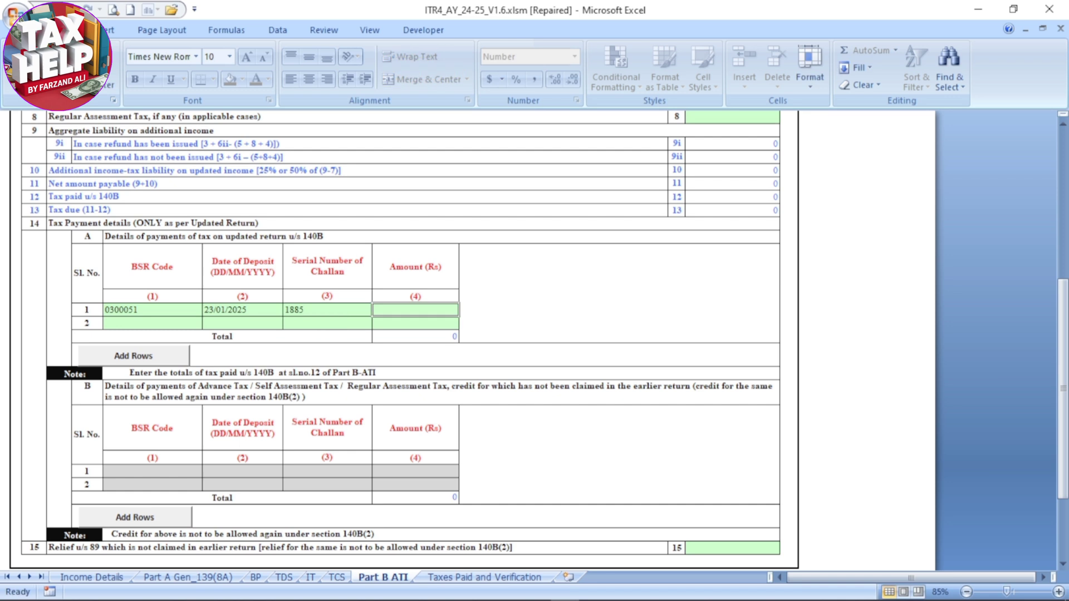
{"action": "type", "text": "1000"}
{"action": "left_click", "coordinate": [552, 323]}
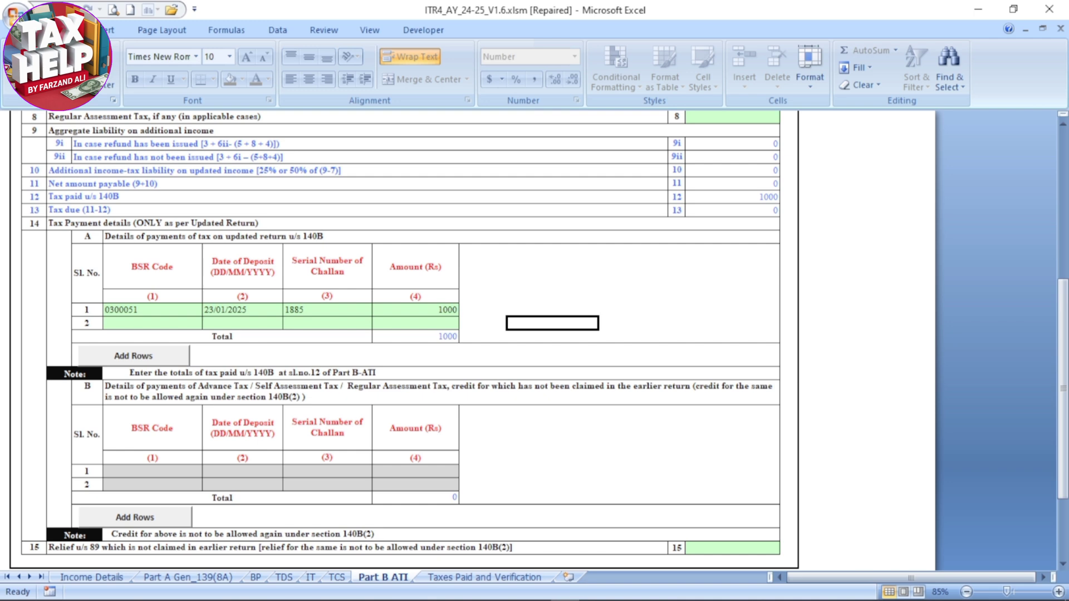
Review the Part B ATI computation, recalculate the tax from the Income Details sheet and reopen Part B ATI
{"action": "scroll", "coordinate": [474, 340], "scroll_direction": "down", "scroll_amount": 1}
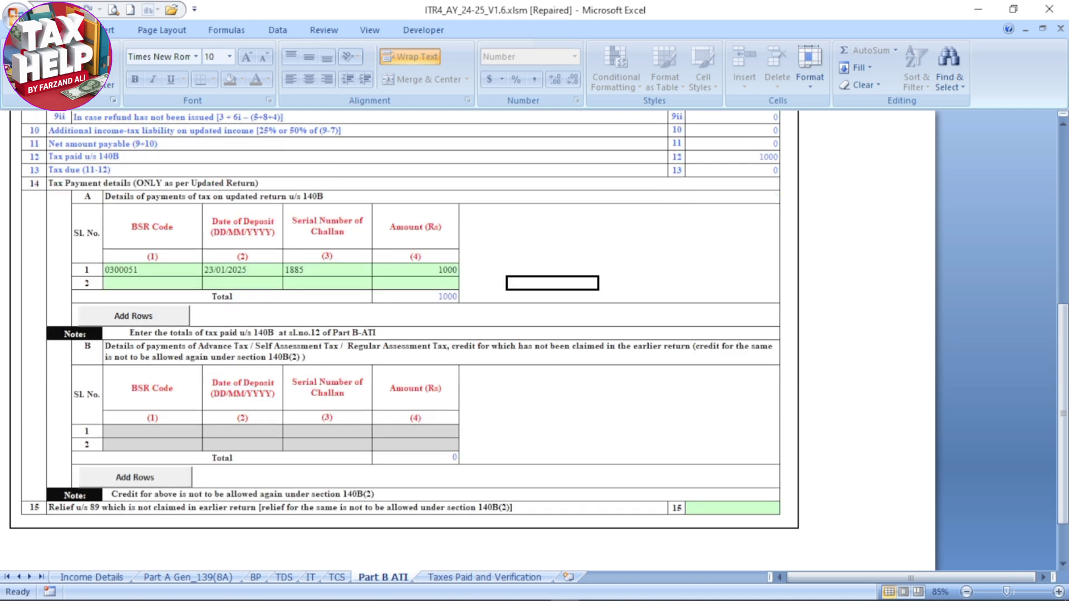
{"action": "scroll", "coordinate": [404, 321], "scroll_direction": "down", "scroll_amount": 8}
{"action": "scroll", "coordinate": [405, 320], "scroll_direction": "up", "scroll_amount": 14}
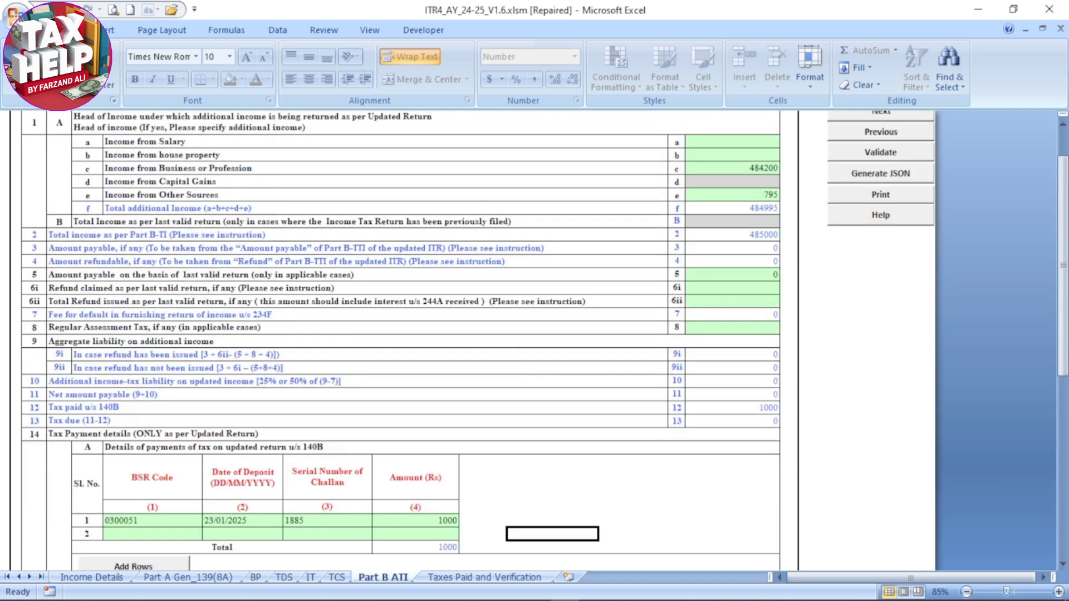
{"action": "scroll", "coordinate": [534, 341], "scroll_direction": "up", "scroll_amount": 1}
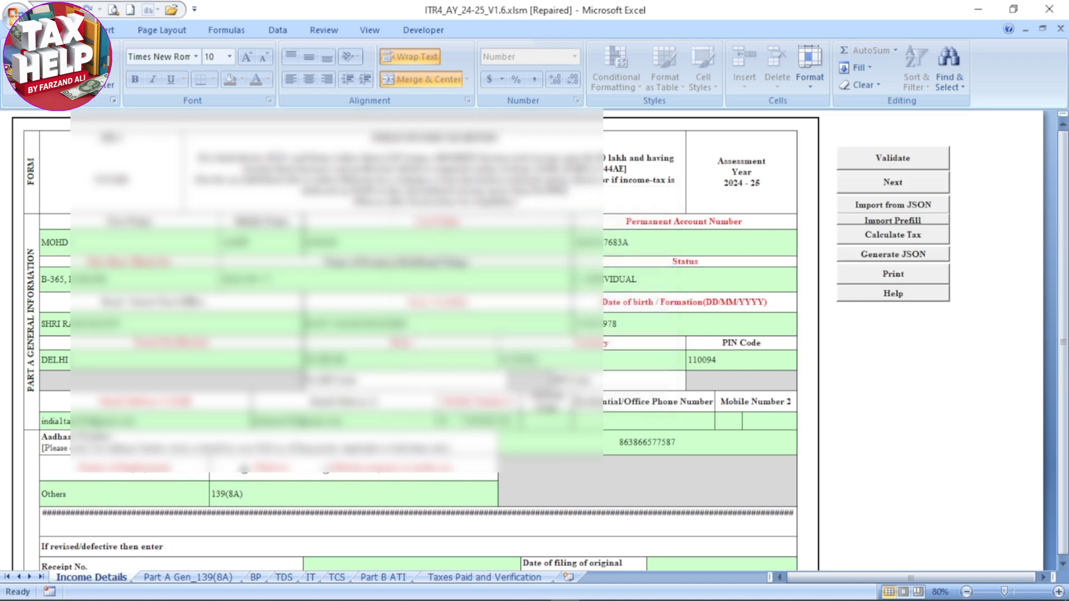
{"action": "scroll", "coordinate": [423, 340], "scroll_direction": "down", "scroll_amount": 1}
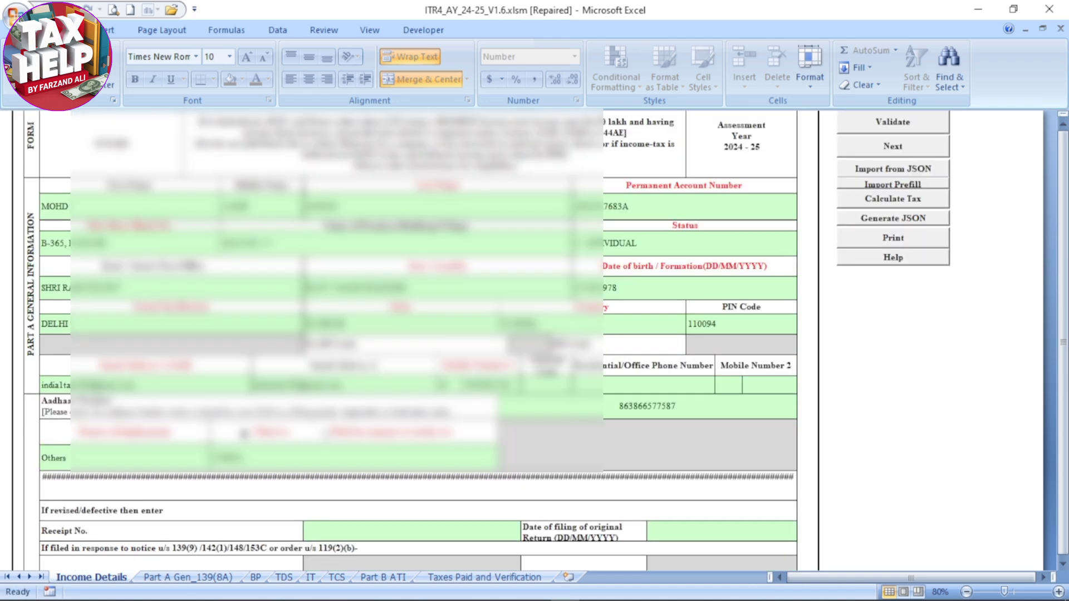
{"action": "left_click", "coordinate": [383, 577]}
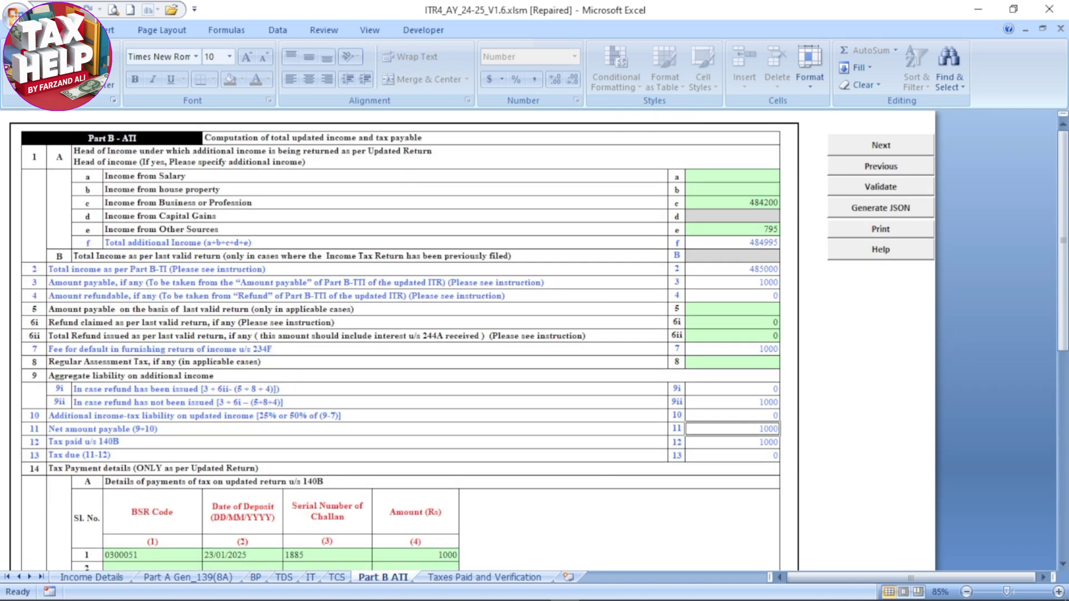
Validate the Part B ATI sheet and generate the return's JSON file
{"action": "left_click", "coordinate": [881, 187]}
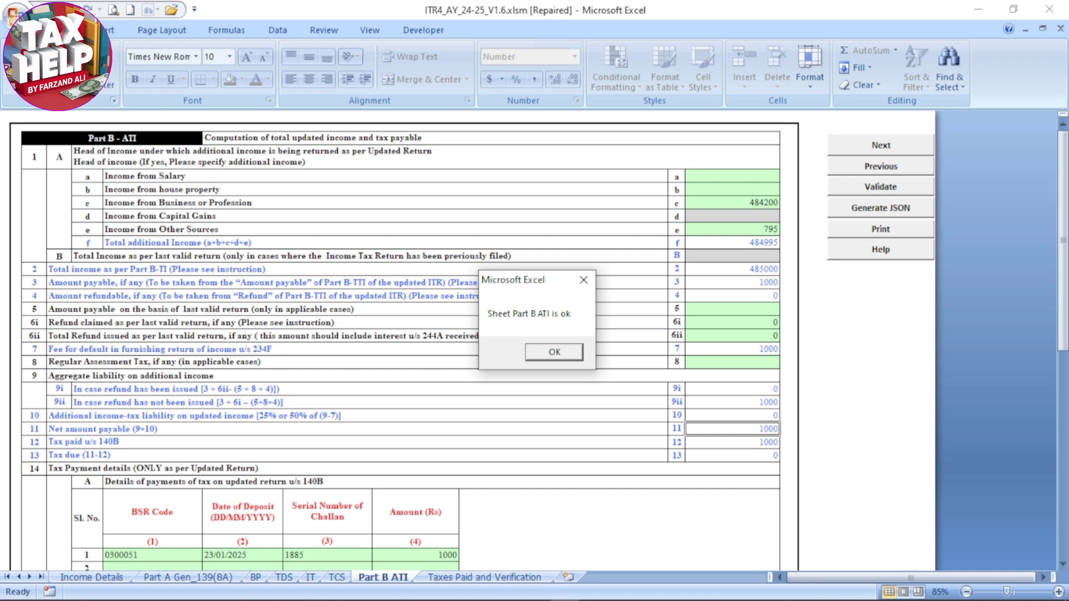
{"action": "key", "text": "Return"}
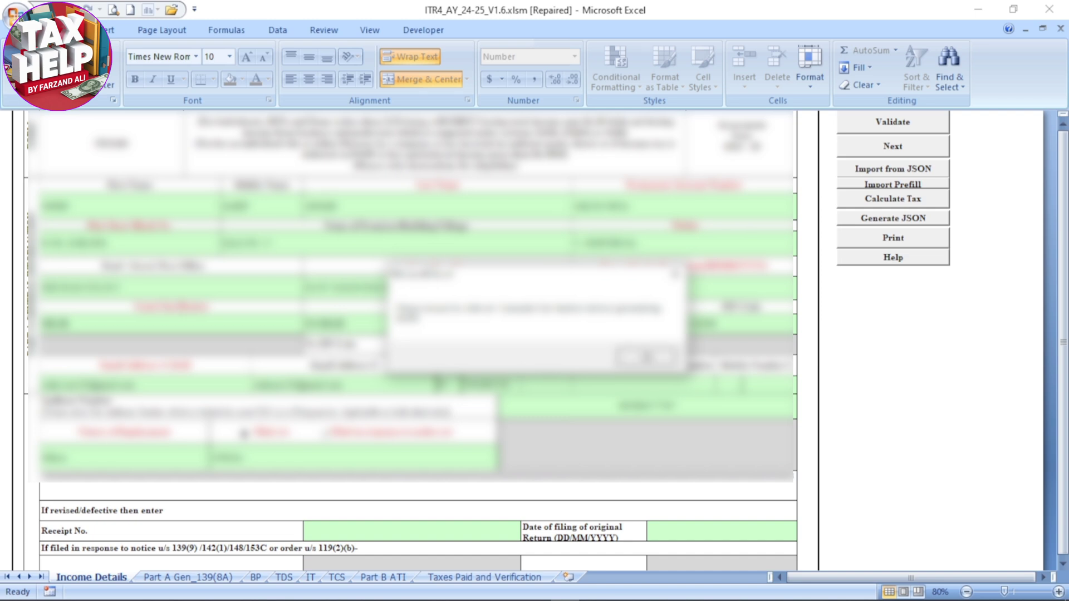
{"action": "left_click", "coordinate": [646, 356]}
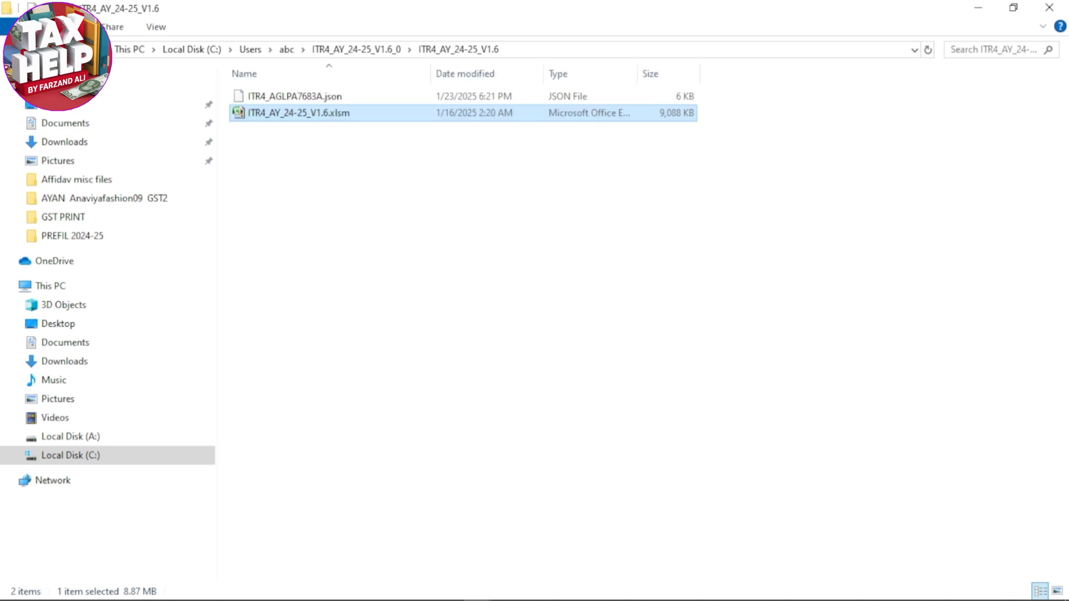
{"action": "left_click", "coordinate": [978, 7]}
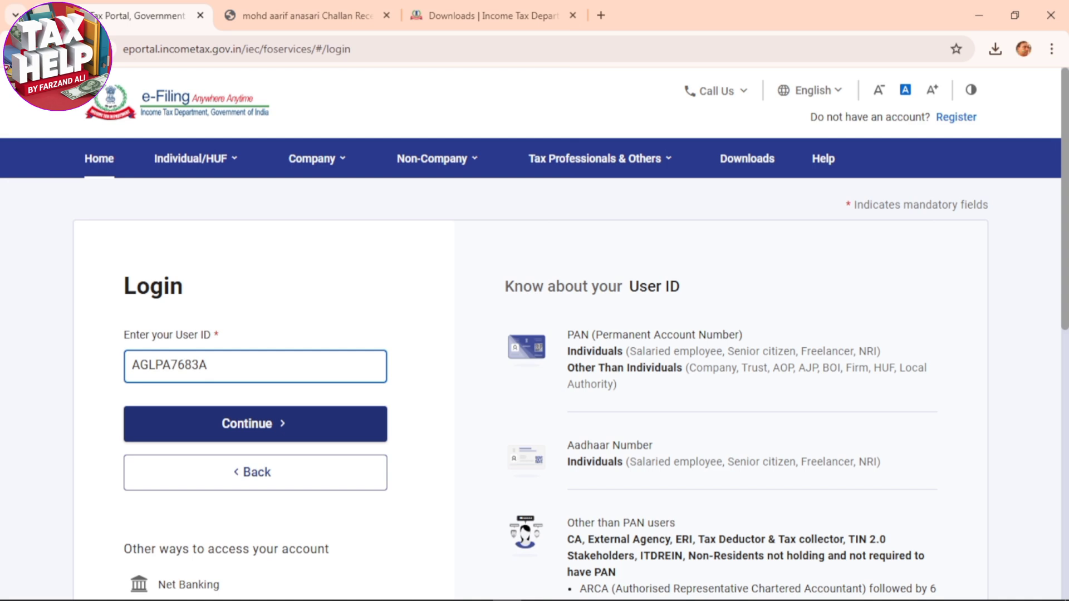
Switch to the e-Filing portal in Chrome and log in with the user ID and account password, confirming the secure access message
{"action": "key", "text": "Return"}
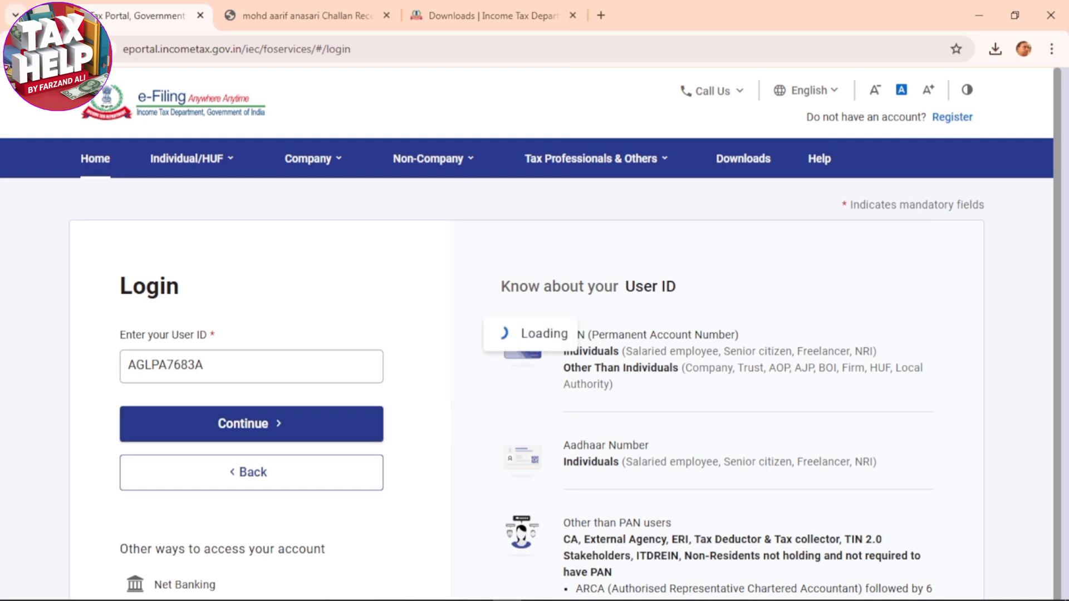
{"action": "left_click", "coordinate": [130, 424]}
{"action": "scroll", "coordinate": [222, 406], "scroll_direction": "down", "scroll_amount": 2}
{"action": "left_click", "coordinate": [239, 388]}
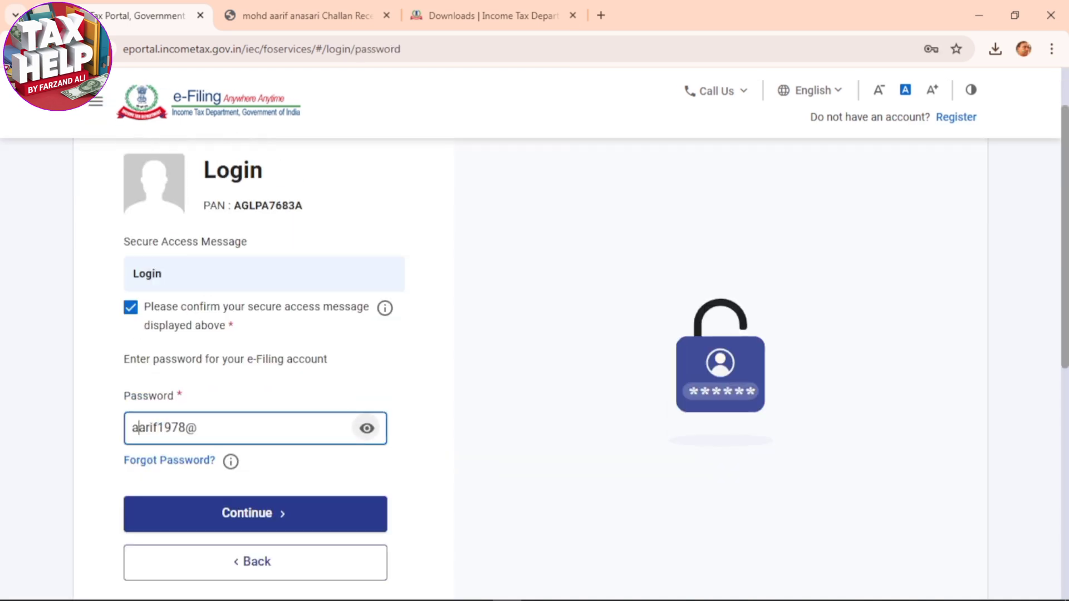
{"action": "left_click", "coordinate": [366, 427]}
{"action": "left_click", "coordinate": [255, 514]}
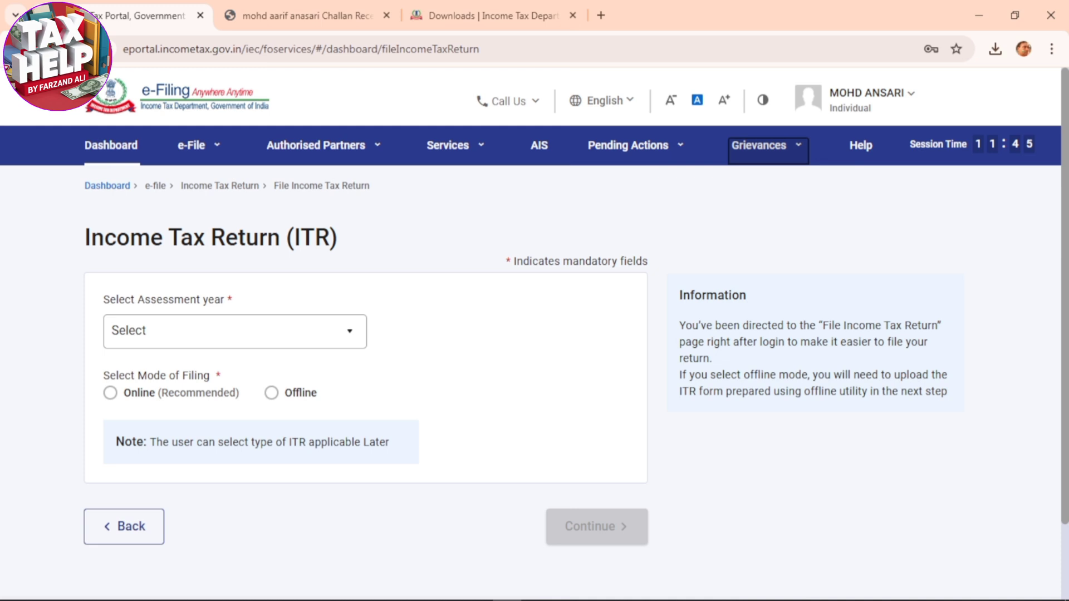
Start filing an income tax return for assessment year 2024-25 with filing type 139(8A) - Updated Return
{"action": "mouse_move", "coordinate": [198, 145]}
{"action": "mouse_move", "coordinate": [243, 185]}
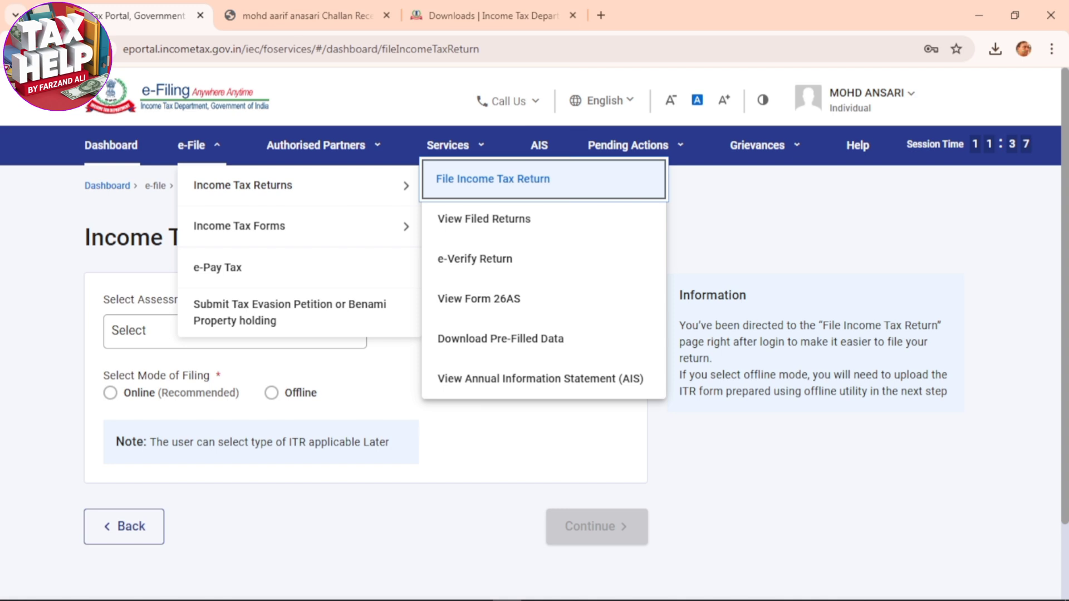
{"action": "left_click", "coordinate": [530, 179]}
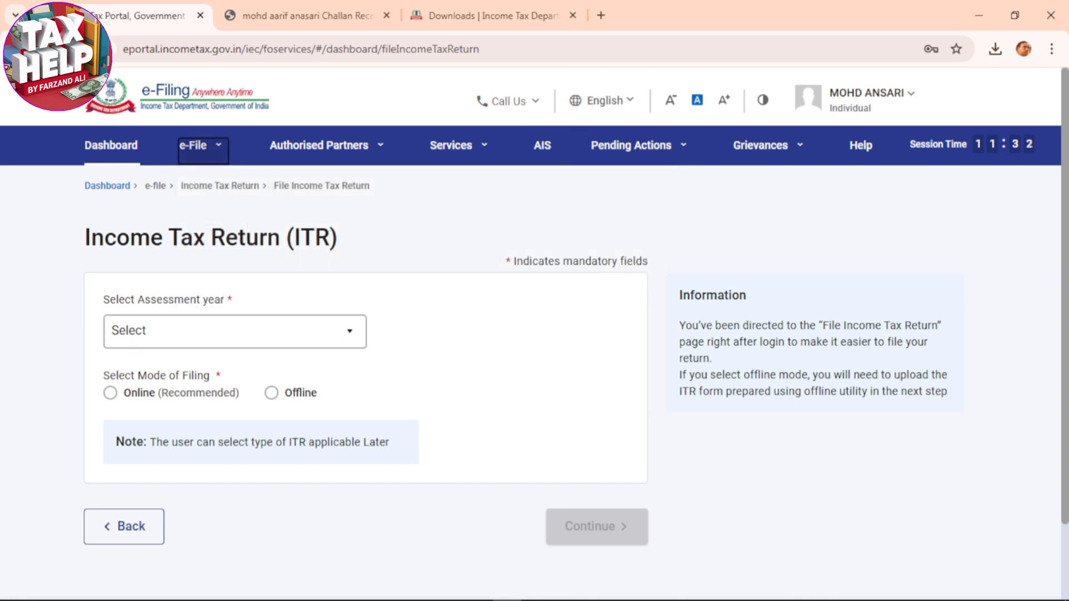
{"action": "left_click", "coordinate": [235, 332]}
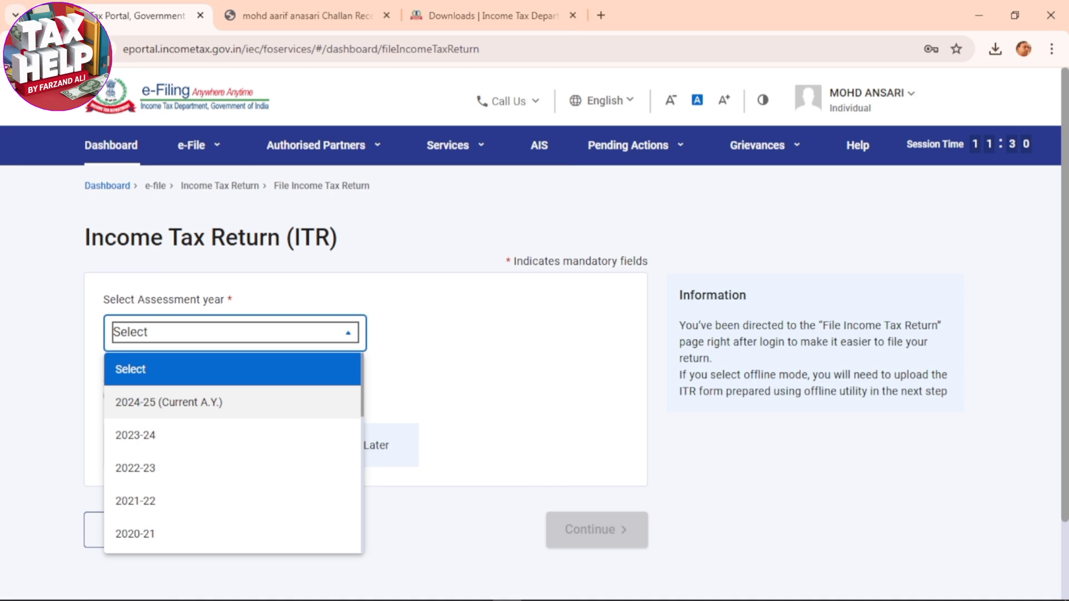
{"action": "left_click", "coordinate": [167, 402]}
{"action": "scroll", "coordinate": [167, 402], "scroll_direction": "down", "scroll_amount": 3}
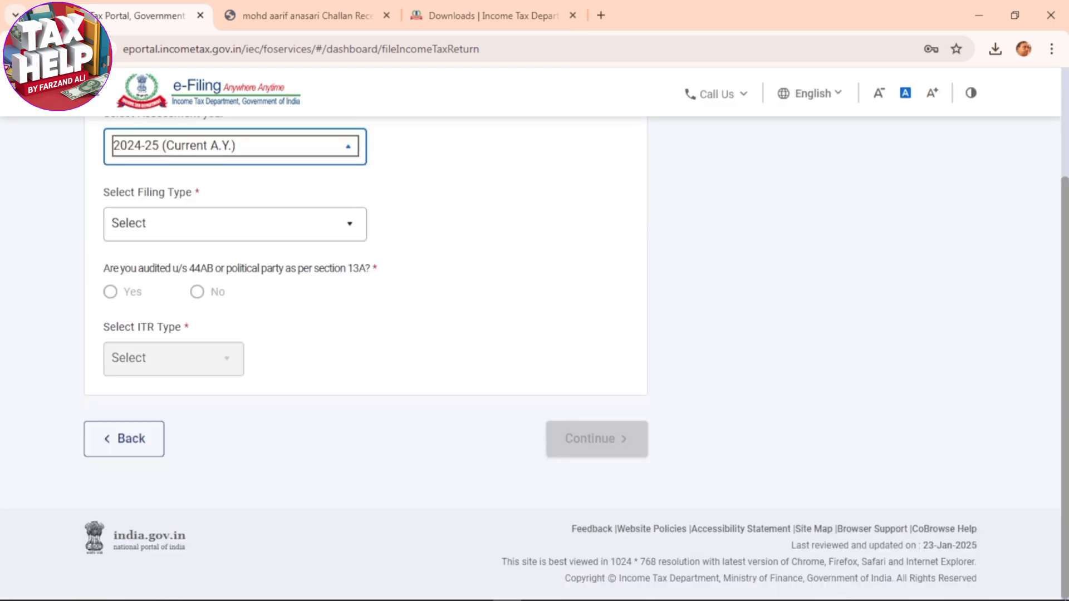
{"action": "left_click", "coordinate": [235, 224]}
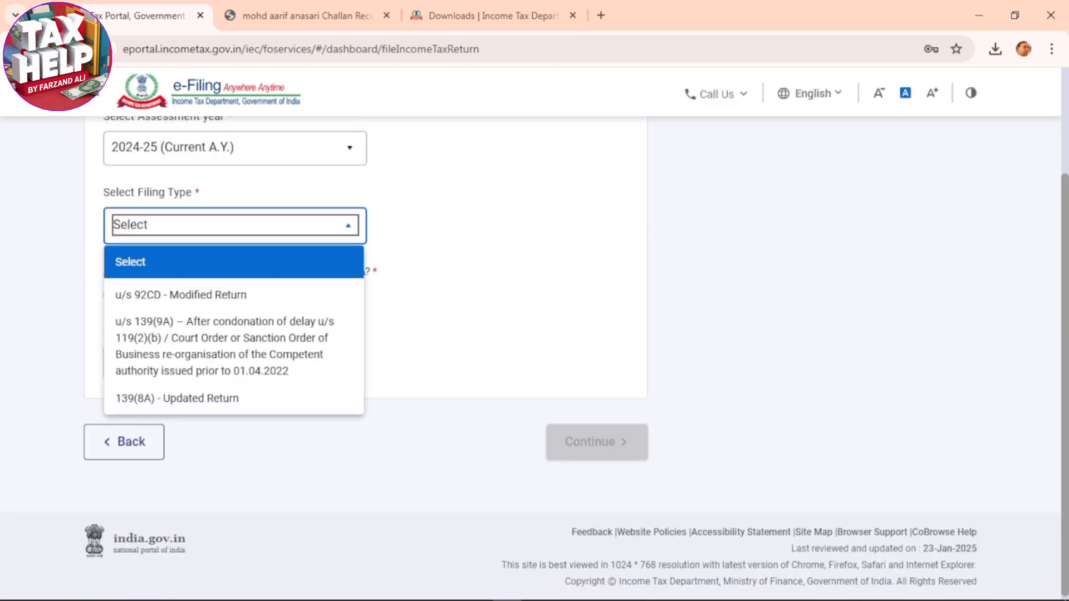
{"action": "left_click", "coordinate": [177, 398]}
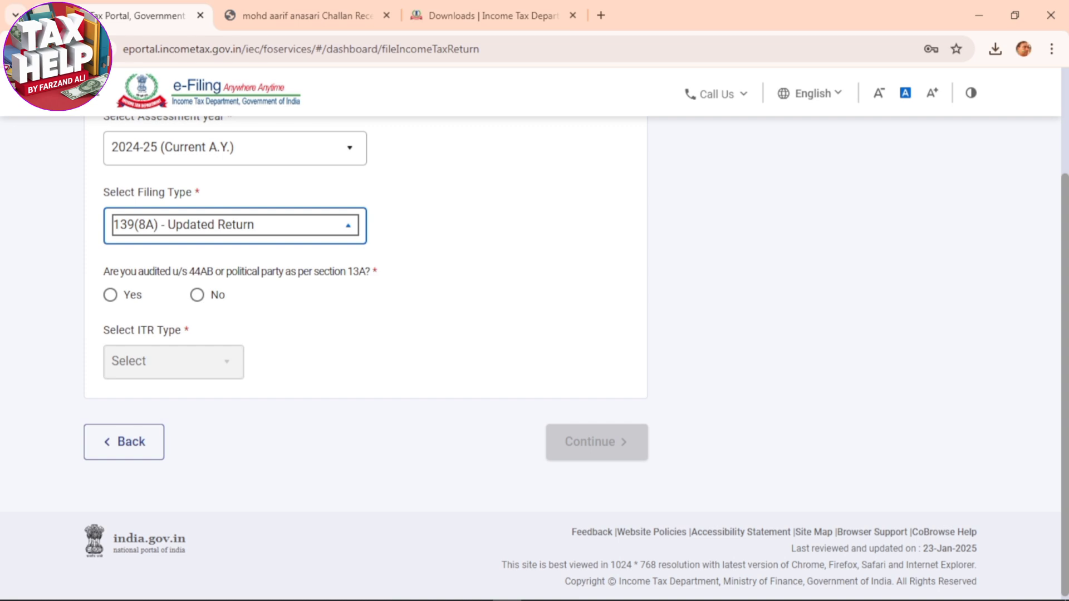
Answer No to the section 44AB audit question, choose ITR-4 and confirm the updated return eligibility conditions
{"action": "left_click", "coordinate": [197, 294]}
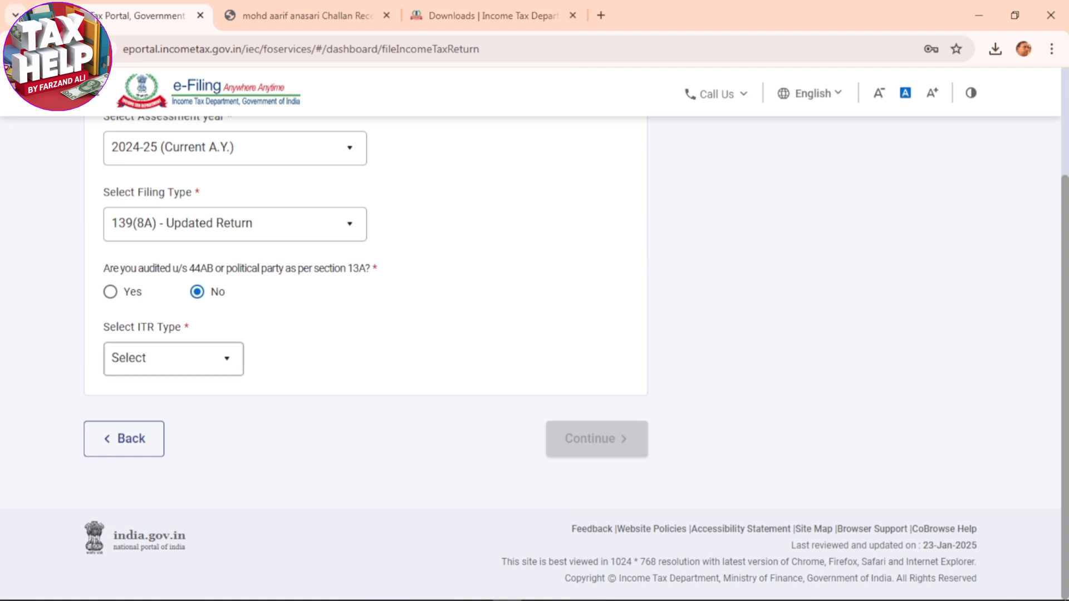
{"action": "left_click", "coordinate": [173, 359]}
{"action": "left_click", "coordinate": [167, 529]}
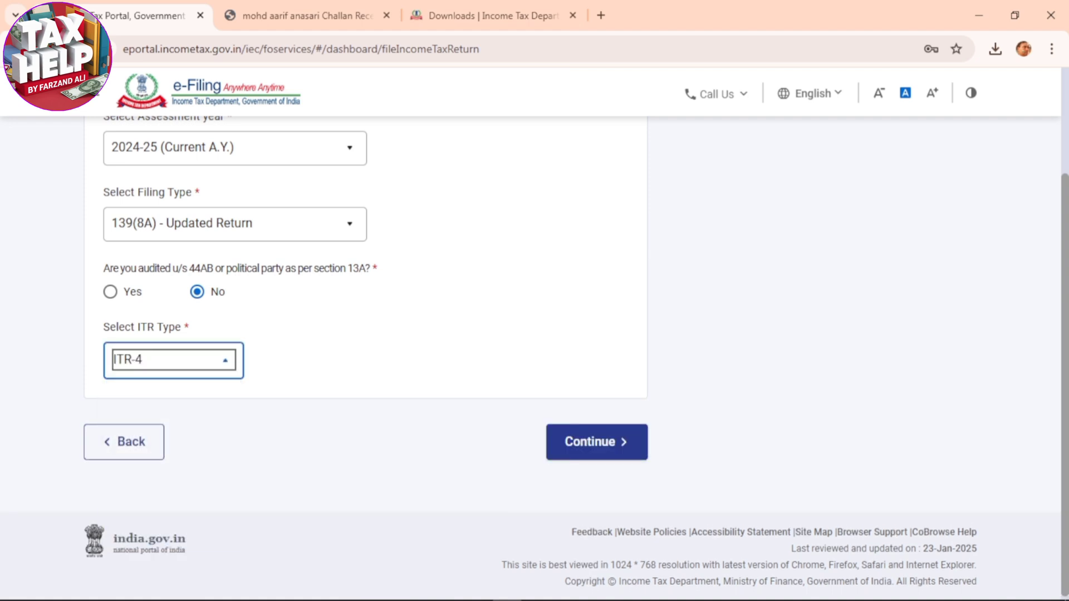
{"action": "left_click", "coordinate": [596, 438]}
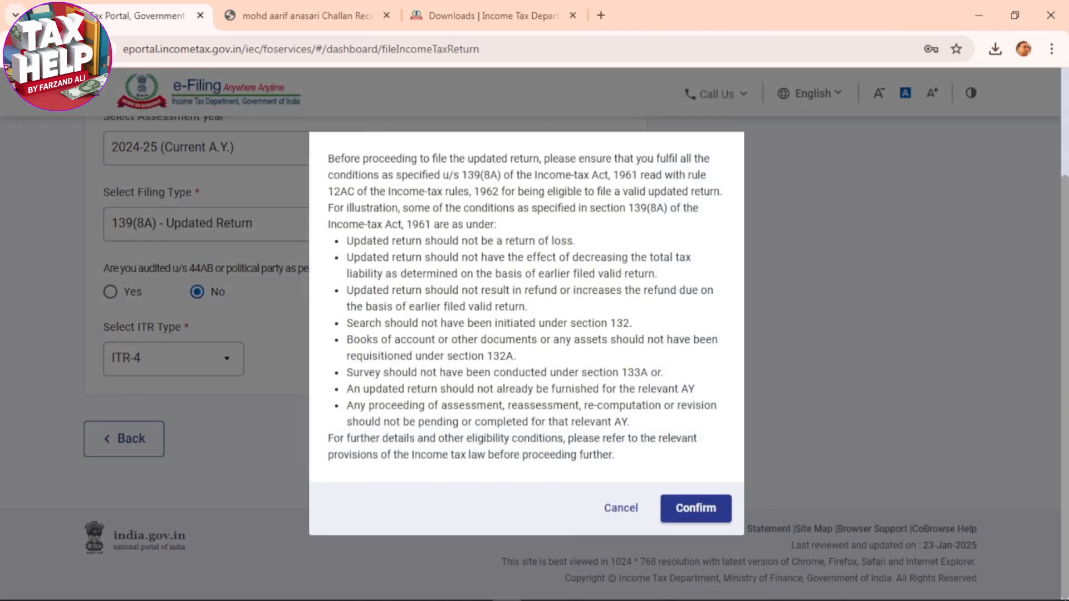
{"action": "left_click", "coordinate": [691, 508]}
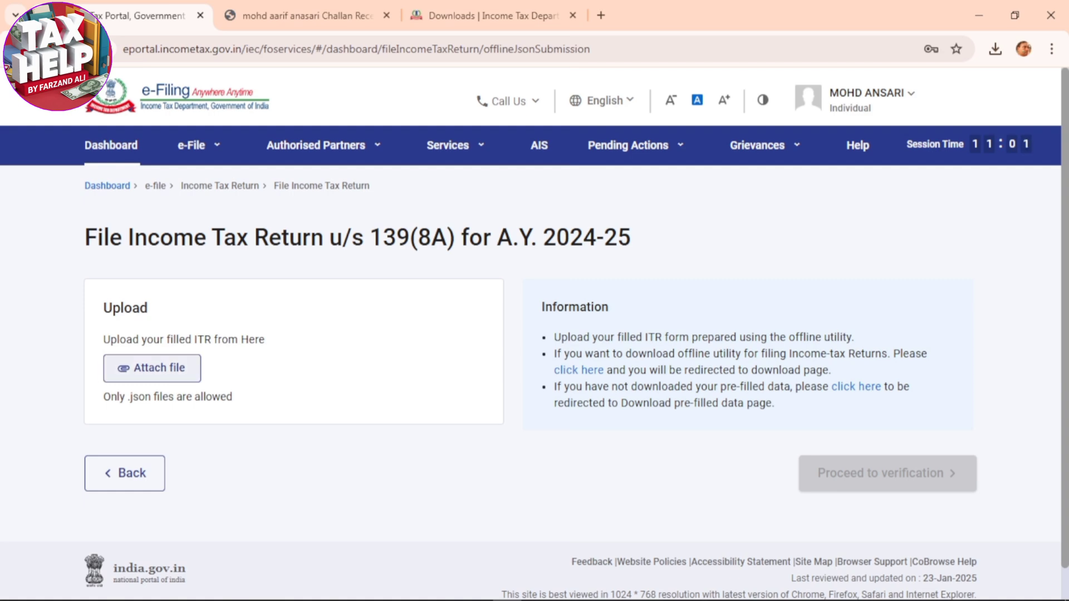
Attach the generated ITR-4 JSON file to the return and proceed to verification
{"action": "left_click", "coordinate": [152, 368]}
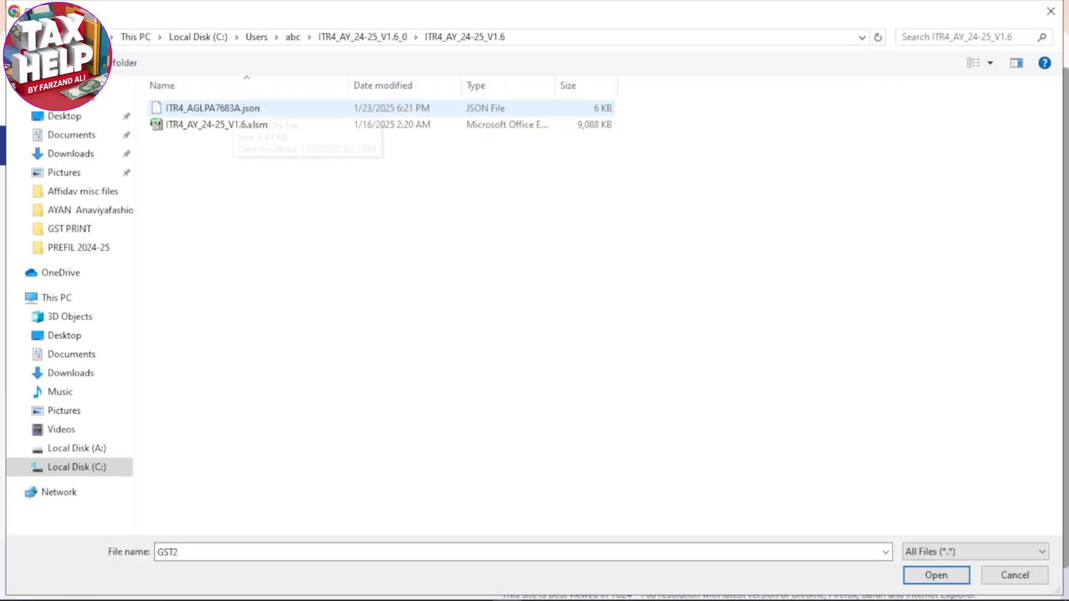
{"action": "double_click", "coordinate": [212, 108]}
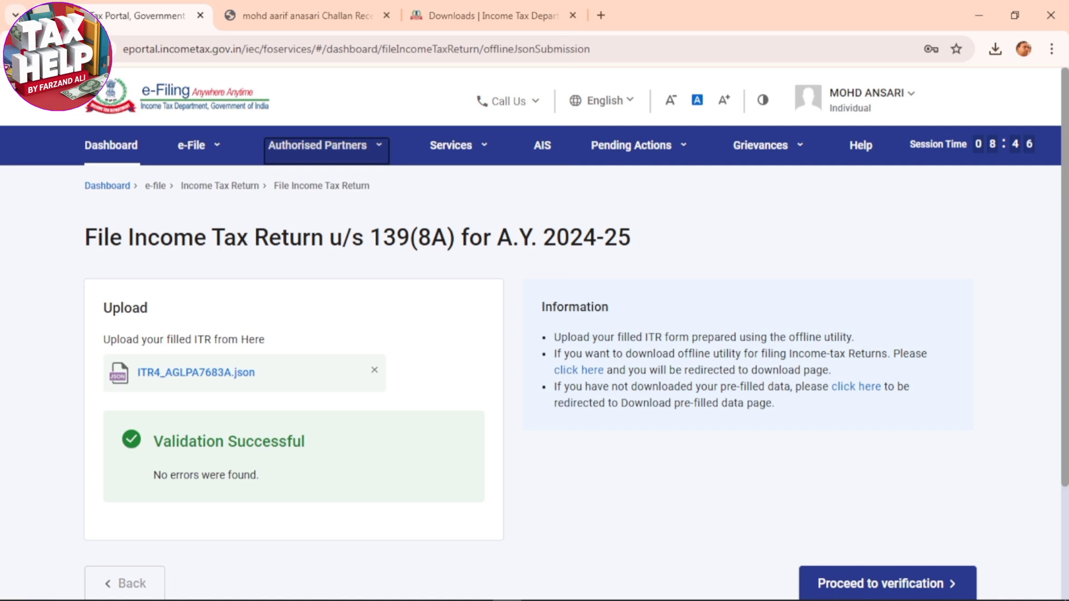
{"action": "scroll", "coordinate": [534, 334], "scroll_direction": "down", "scroll_amount": 3}
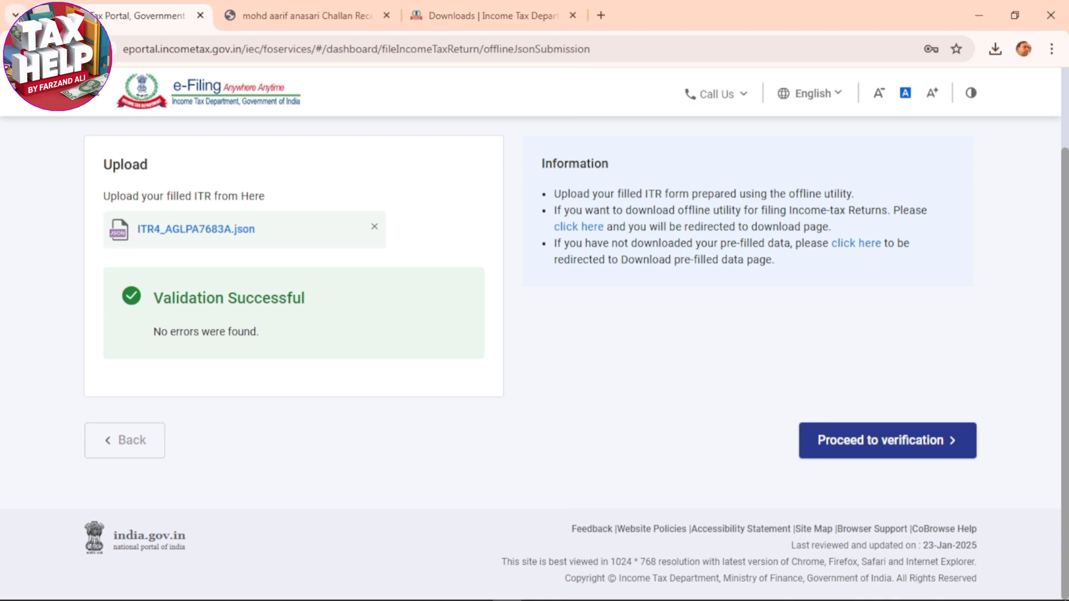
{"action": "left_click", "coordinate": [887, 440]}
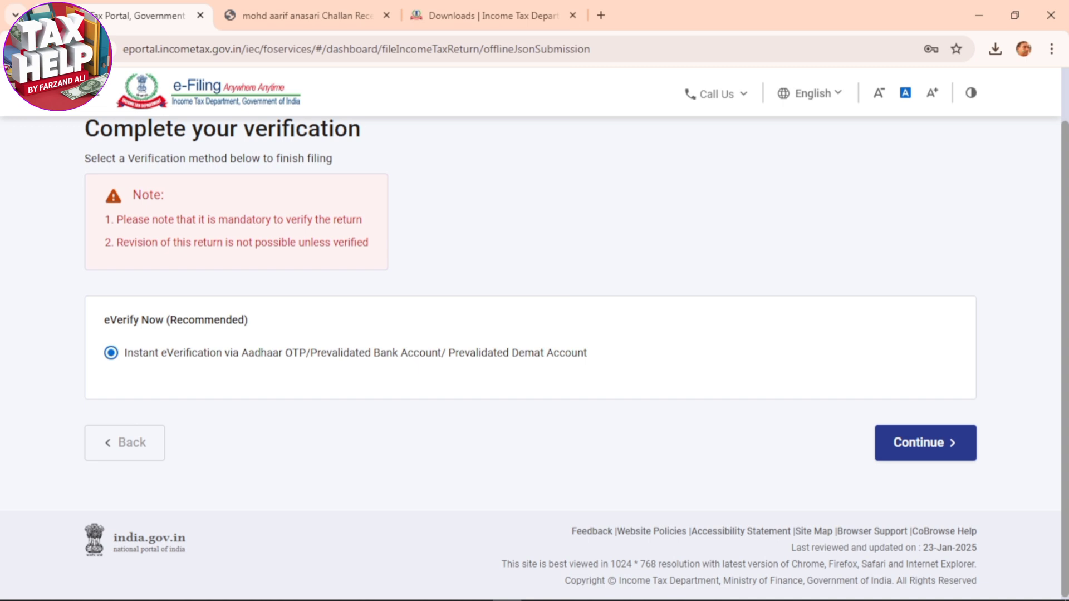
Choose e-verification by OTP on the mobile number registered with Aadhaar, agree to validate the Aadhaar details and generate the OTP
{"action": "left_click", "coordinate": [925, 443]}
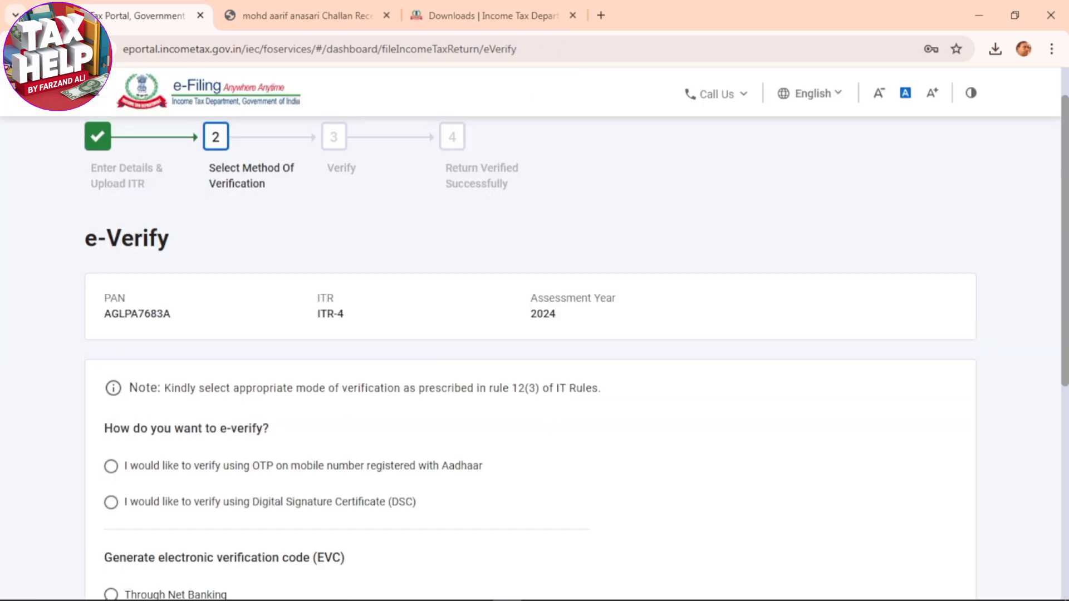
{"action": "scroll", "coordinate": [530, 356], "scroll_direction": "down", "scroll_amount": 4}
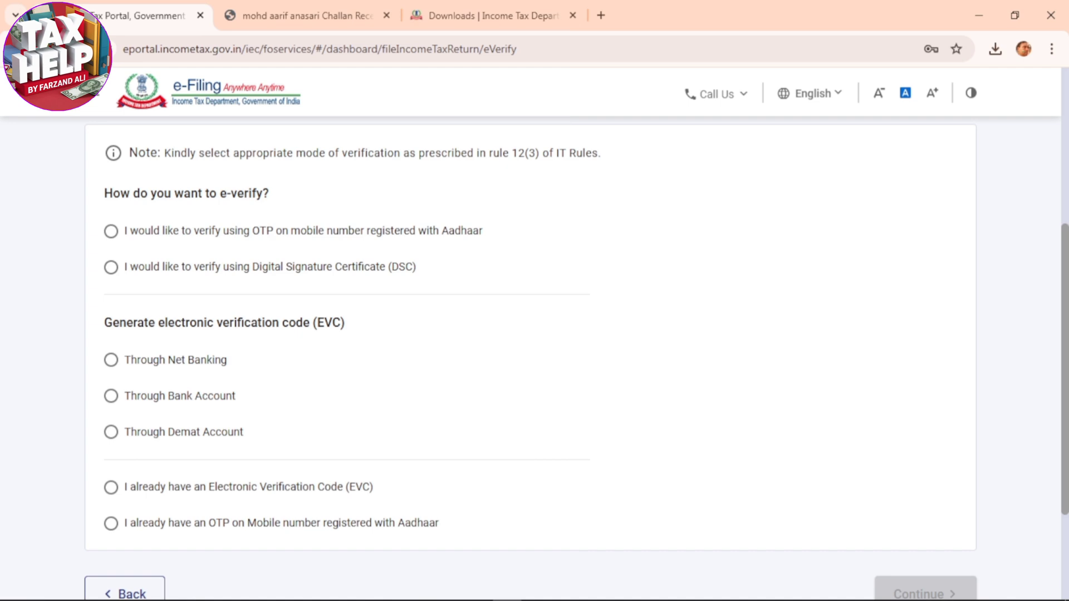
{"action": "left_click", "coordinate": [111, 231]}
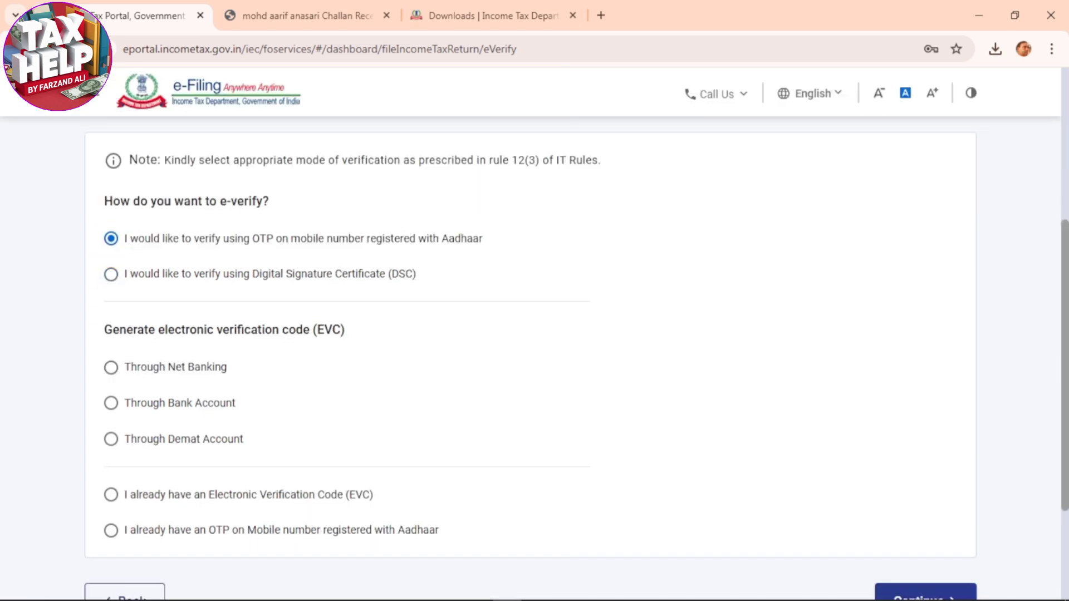
{"action": "scroll", "coordinate": [531, 356], "scroll_direction": "down", "scroll_amount": 3}
{"action": "left_click", "coordinate": [926, 444]}
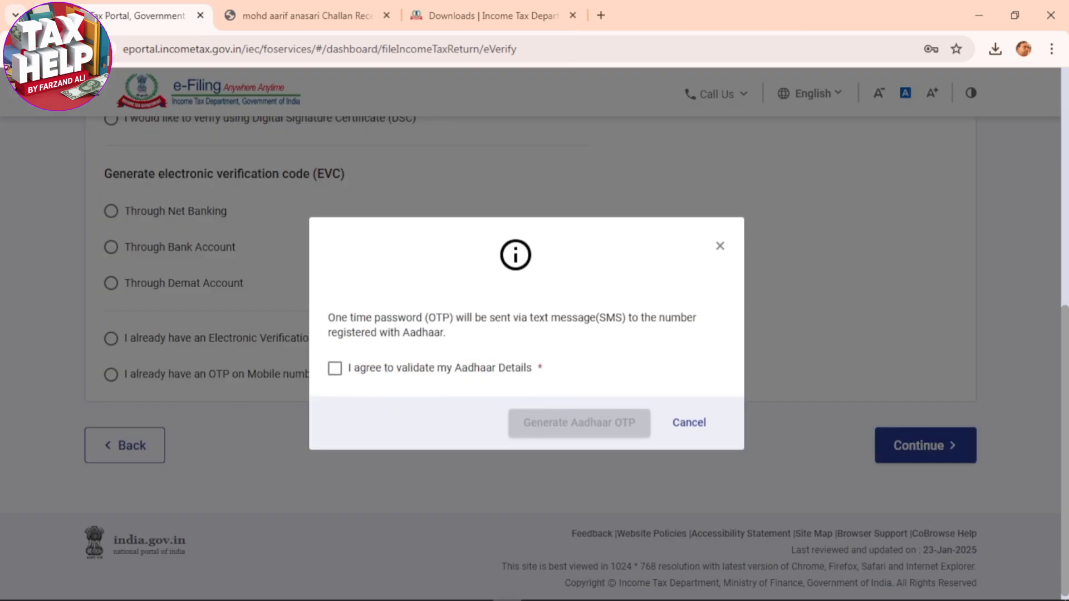
{"action": "left_click", "coordinate": [335, 368]}
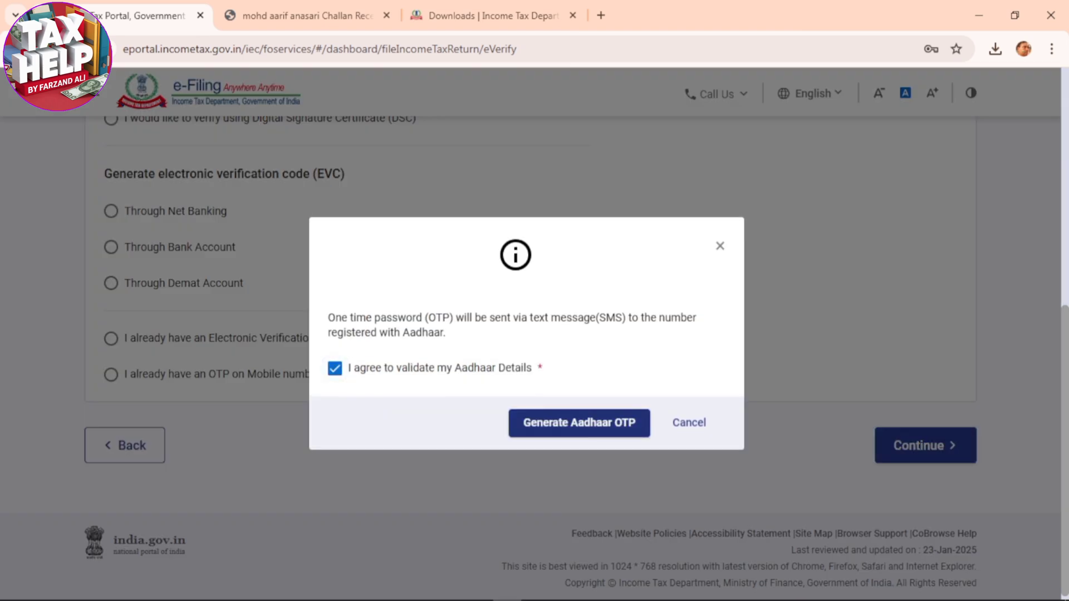
{"action": "left_click", "coordinate": [579, 423]}
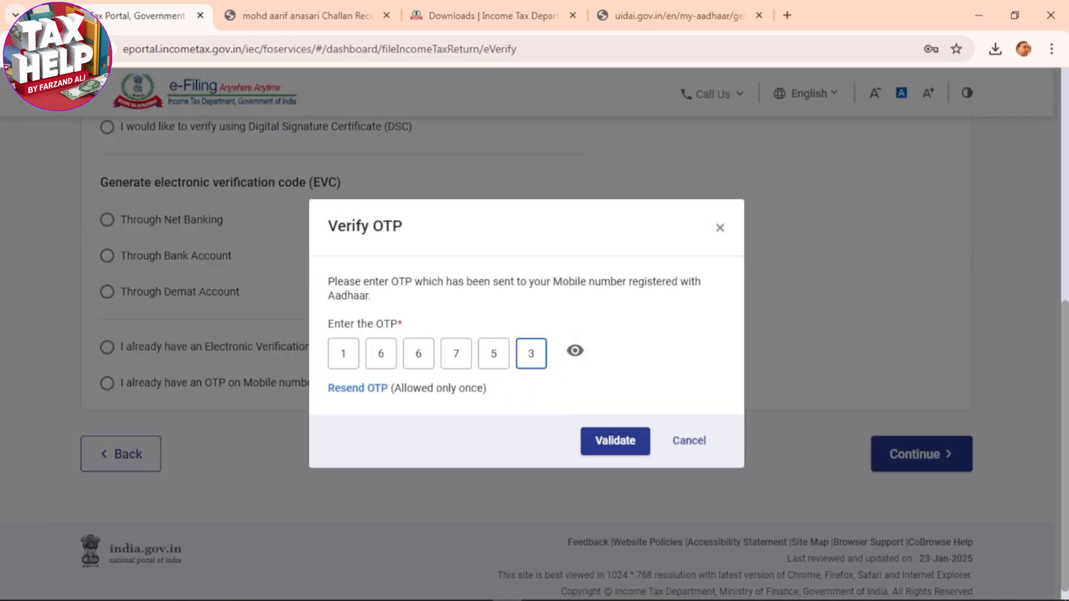
Enter and validate the Aadhaar OTP, and confirm submission of the return
{"action": "left_click", "coordinate": [615, 441]}
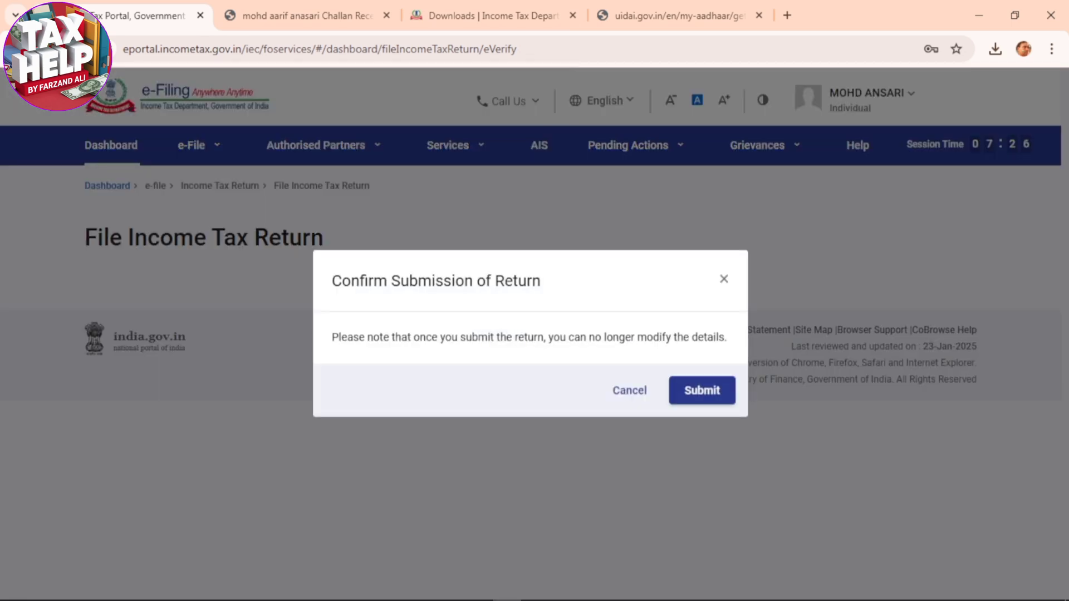
{"action": "left_click", "coordinate": [702, 391]}
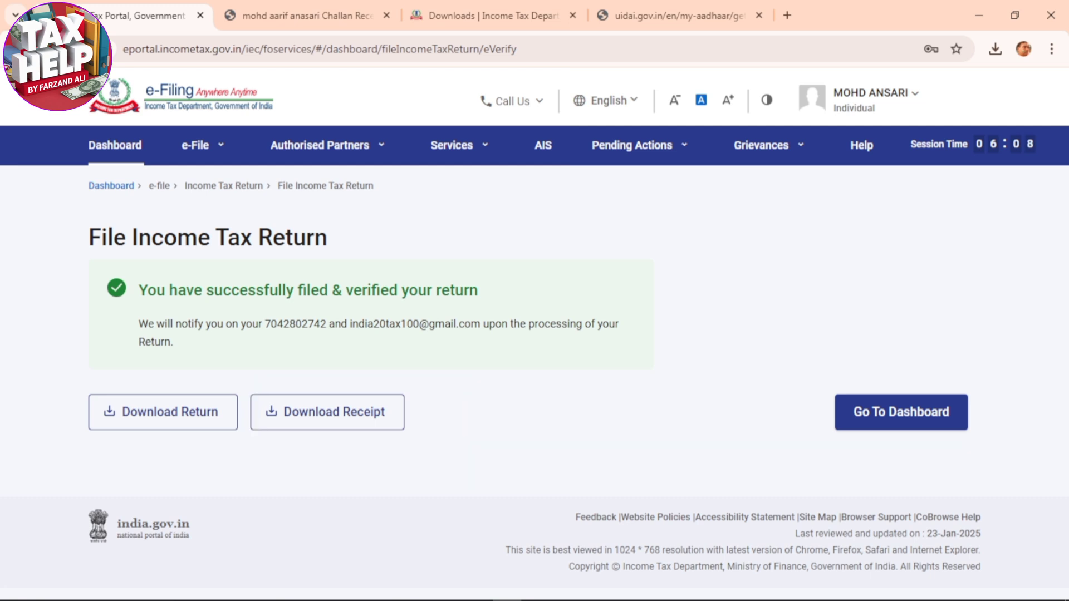
Download the filing receipt into the ITR V 2024-25 folder, prefixing the PDF's file name with the taxpayer's full name
{"action": "left_click", "coordinate": [327, 413]}
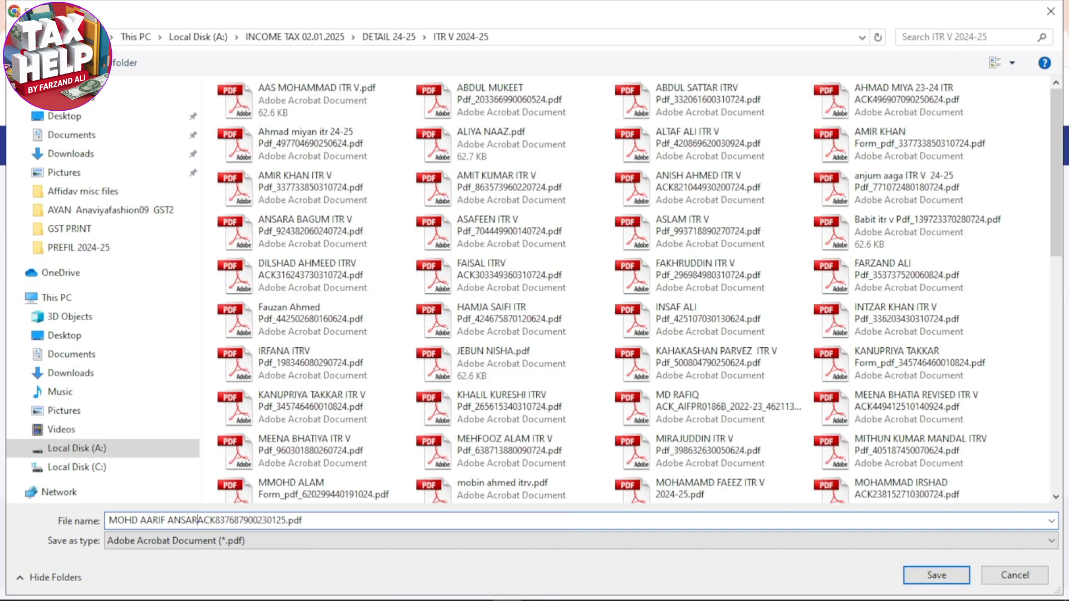
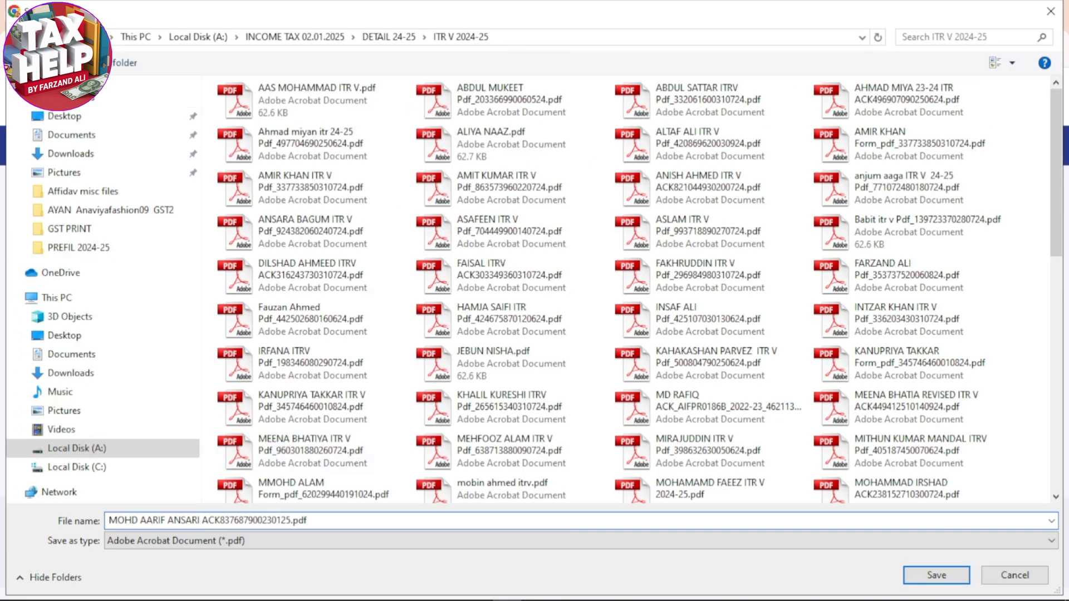
{"action": "left_click", "coordinate": [936, 575]}
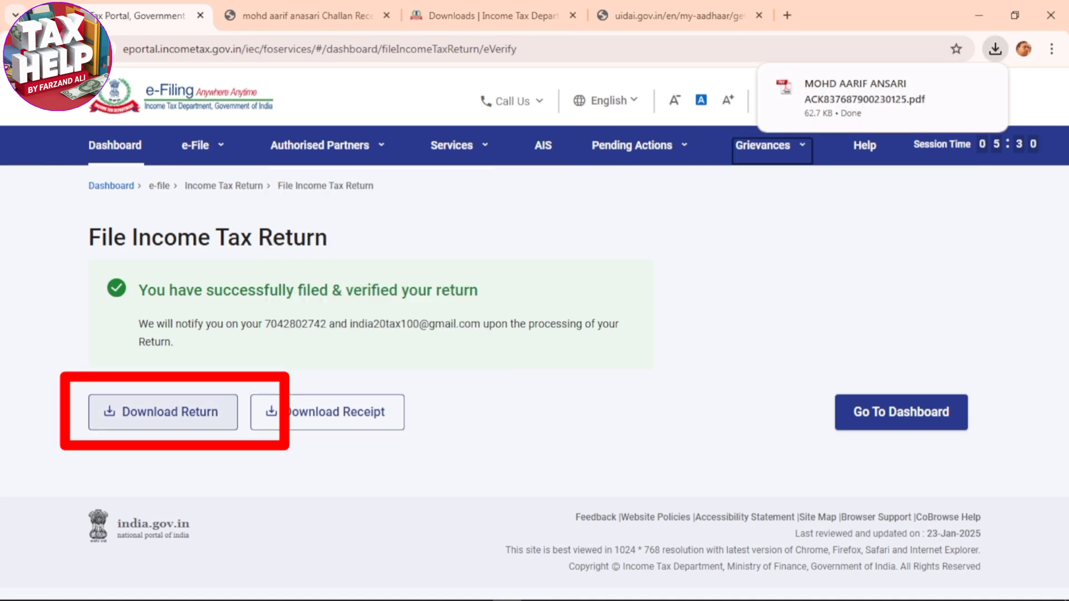
Download the filed return form into the FORM 4 24-25 folder, prefixing the PDF's file name with the taxpayer's full name
{"action": "left_click", "coordinate": [163, 412]}
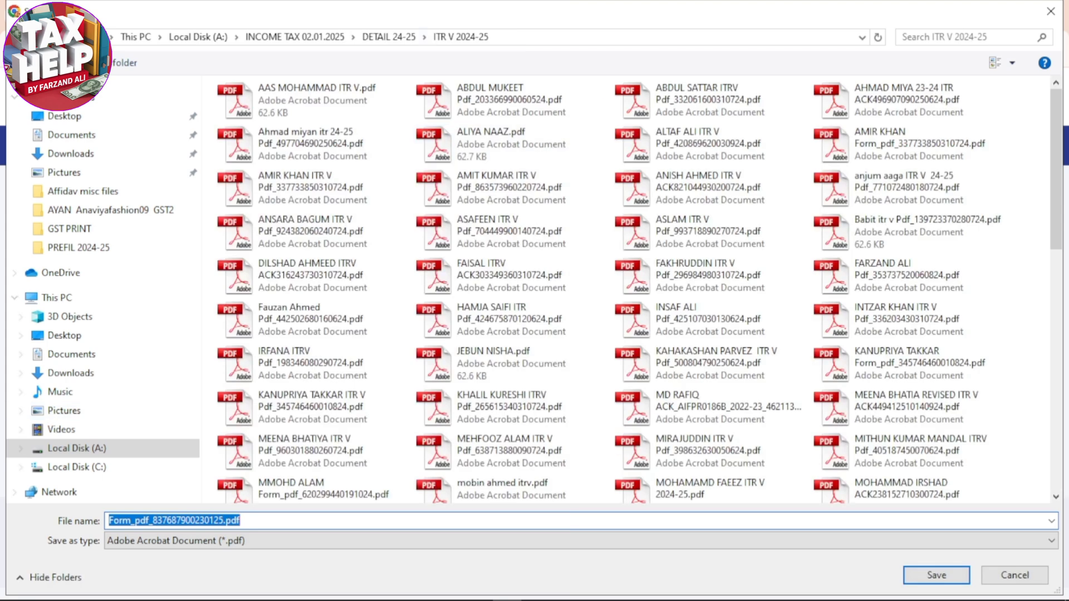
{"action": "double_click", "coordinate": [262, 174]}
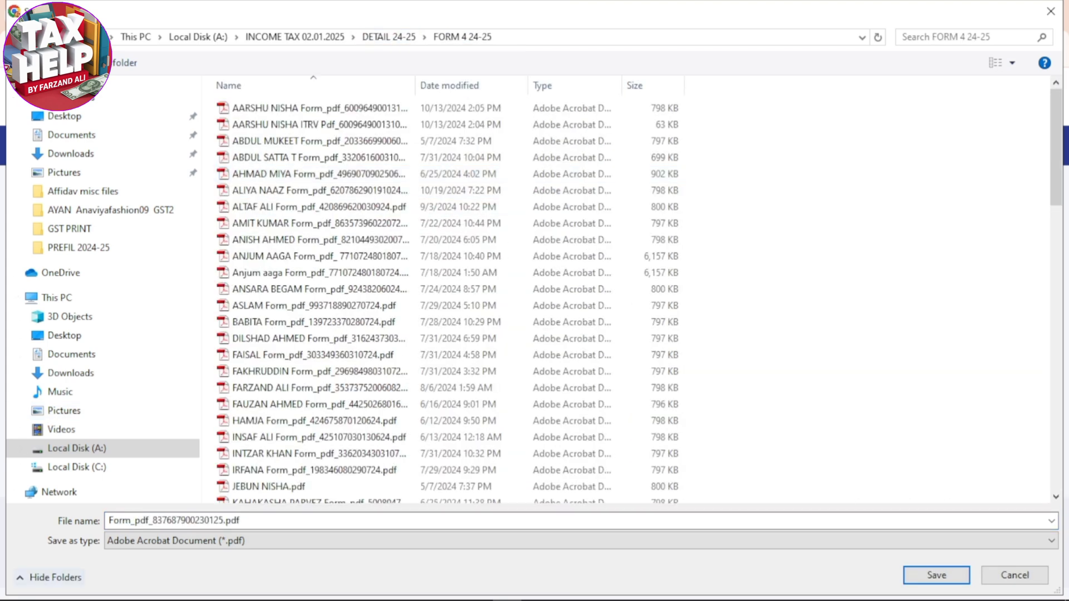
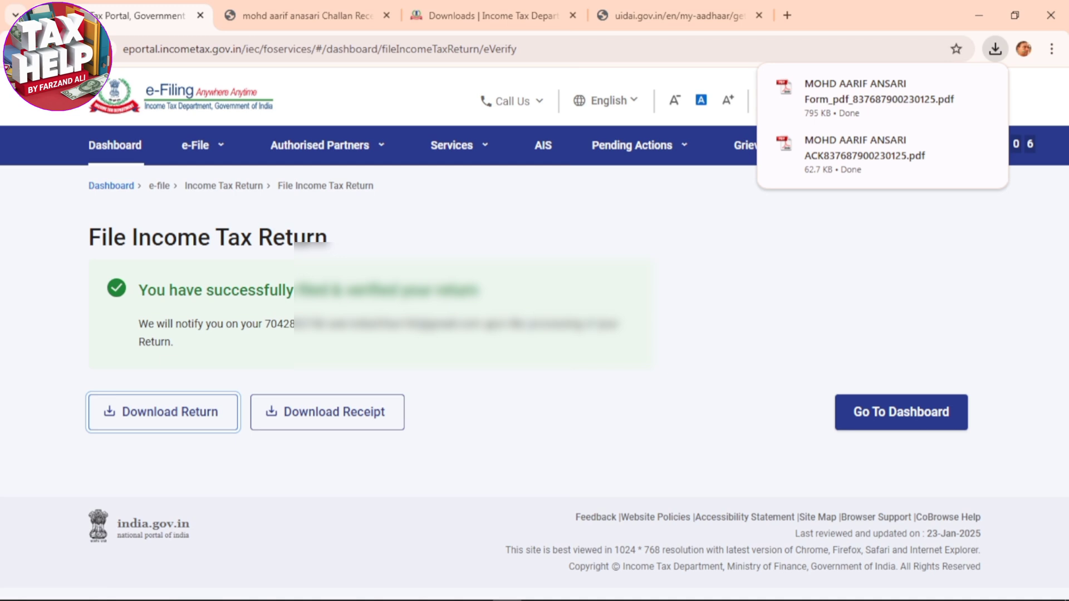
Open the downloaded acknowledgement PDF and check the assessment year on it
{"action": "left_click", "coordinate": [882, 154]}
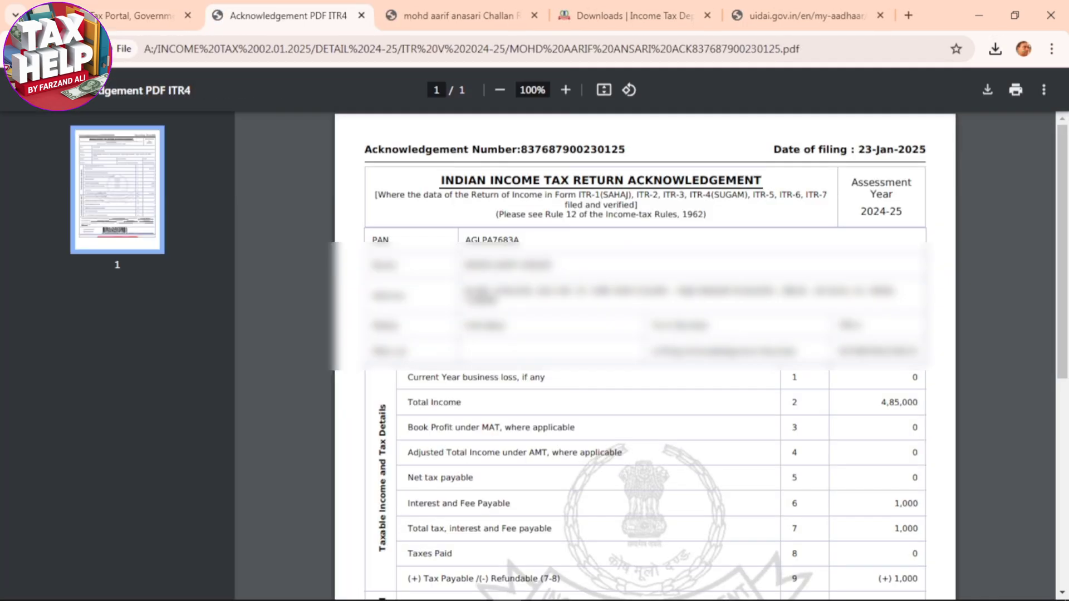
{"action": "left_click_drag", "start_coordinate": [860, 212], "coordinate": [903, 212]}
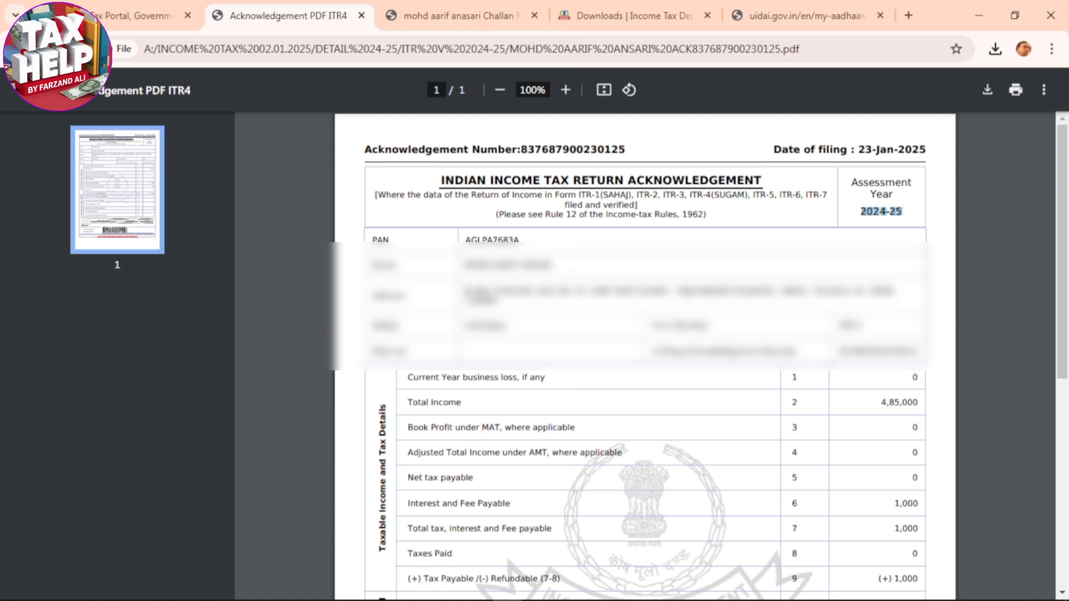